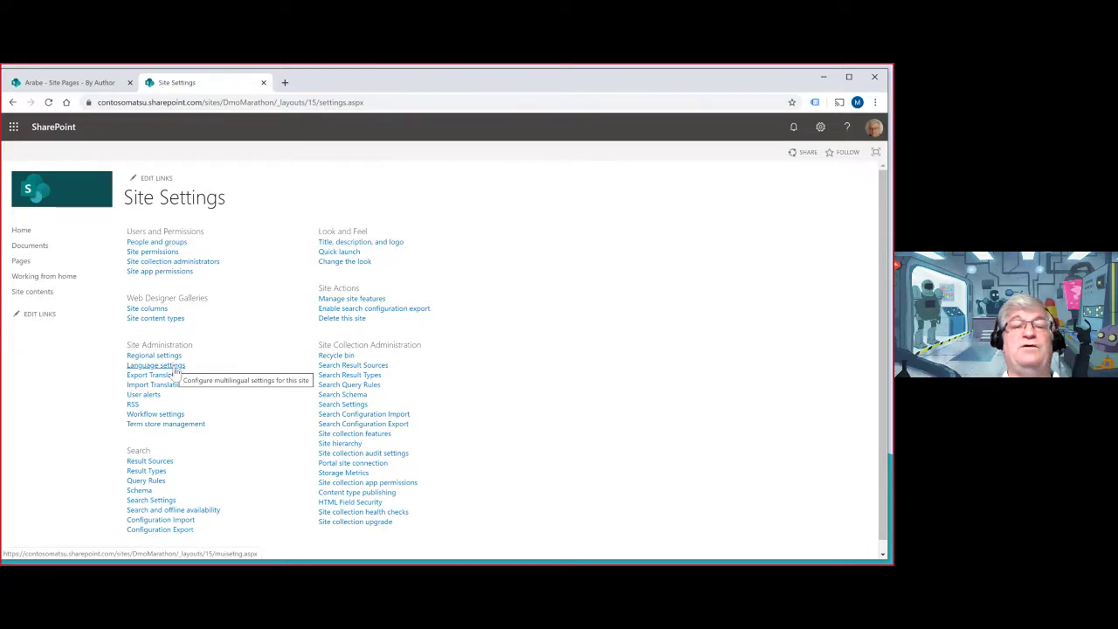
Open the site's language settings, show the advanced settings, and enable pages and news to be translated into multiple languages
{"action": "left_click", "coordinate": [177, 371]}
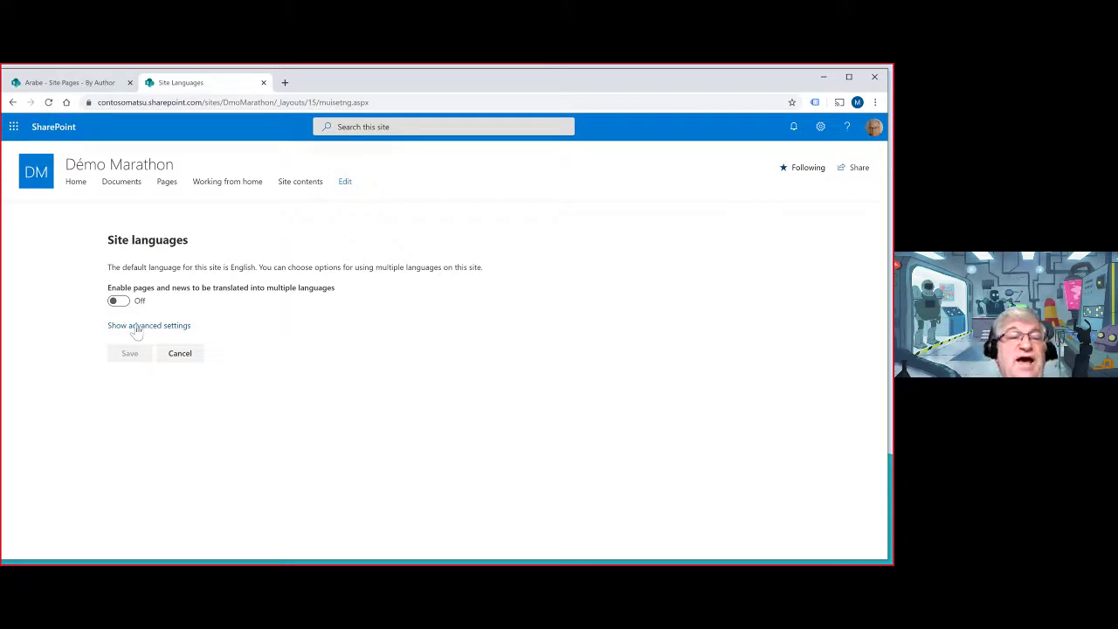
{"action": "left_click", "coordinate": [137, 326]}
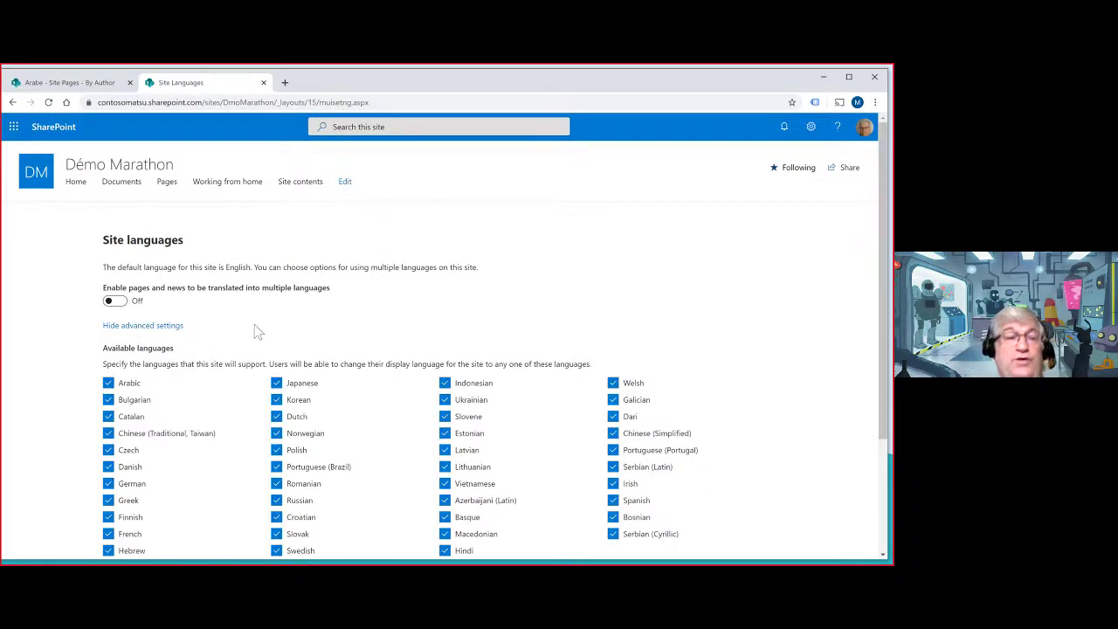
{"action": "scroll", "coordinate": [262, 341], "scroll_direction": "down", "scroll_amount": 1}
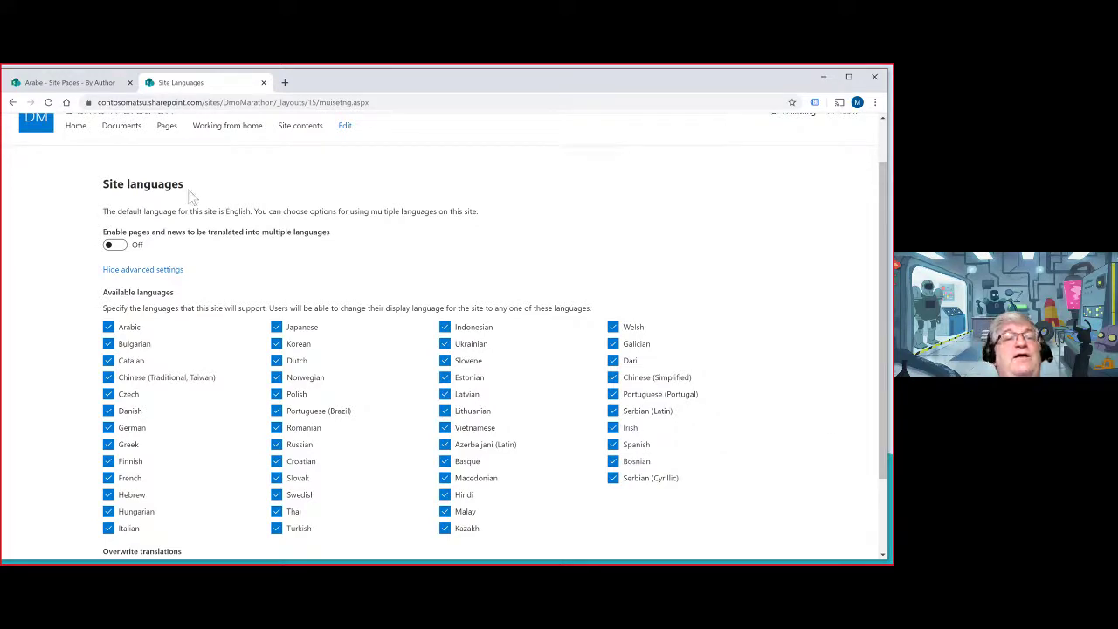
{"action": "left_click", "coordinate": [118, 248]}
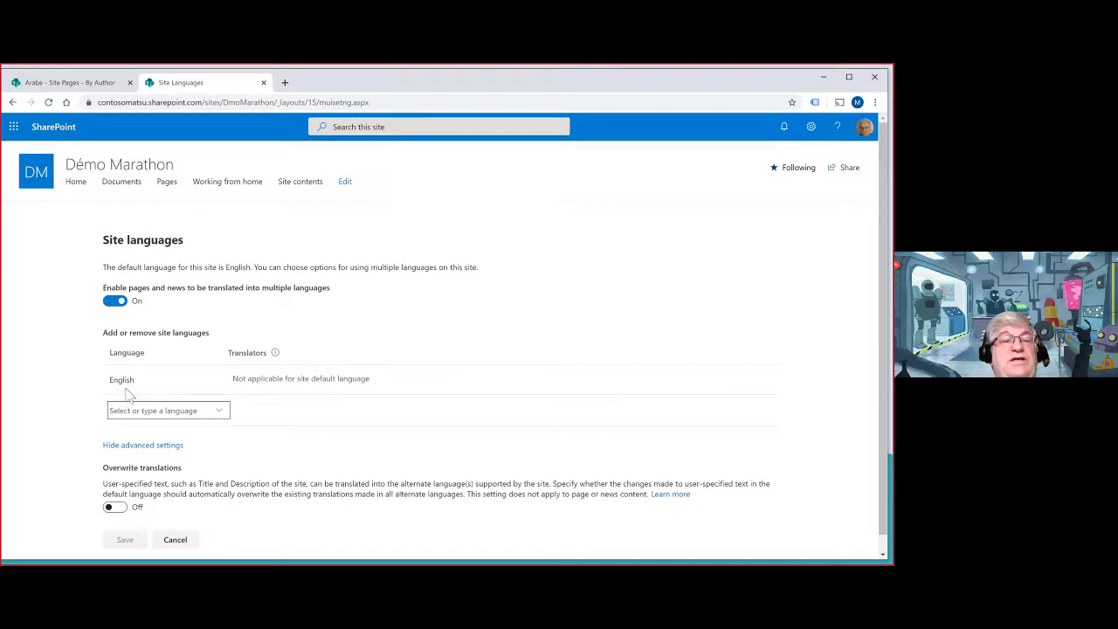
{"action": "left_click", "coordinate": [114, 306]}
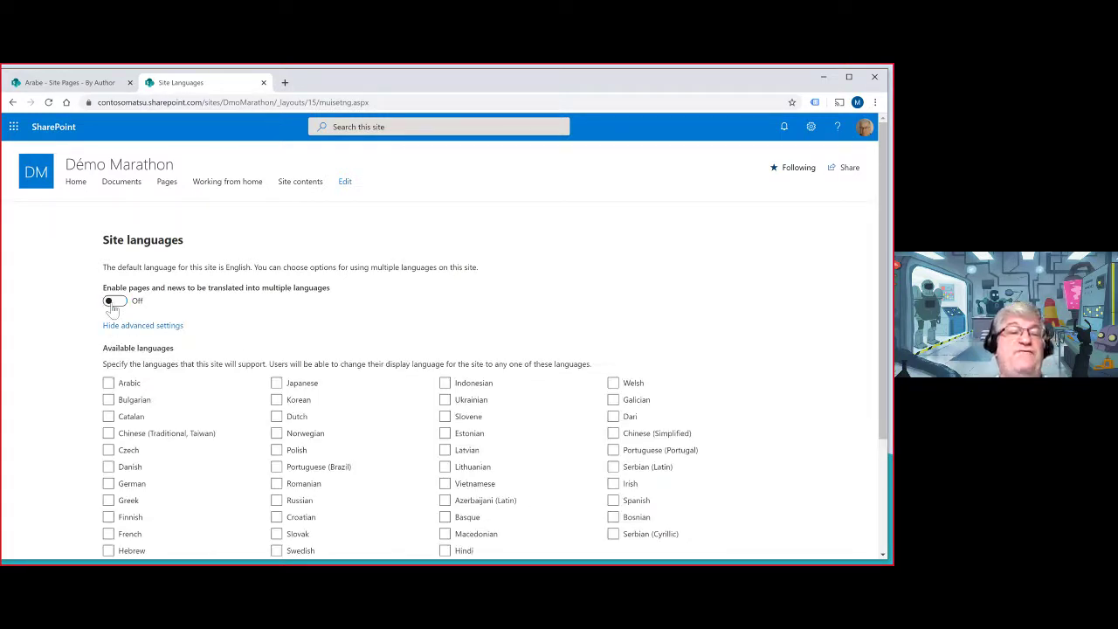
{"action": "left_click", "coordinate": [161, 401]}
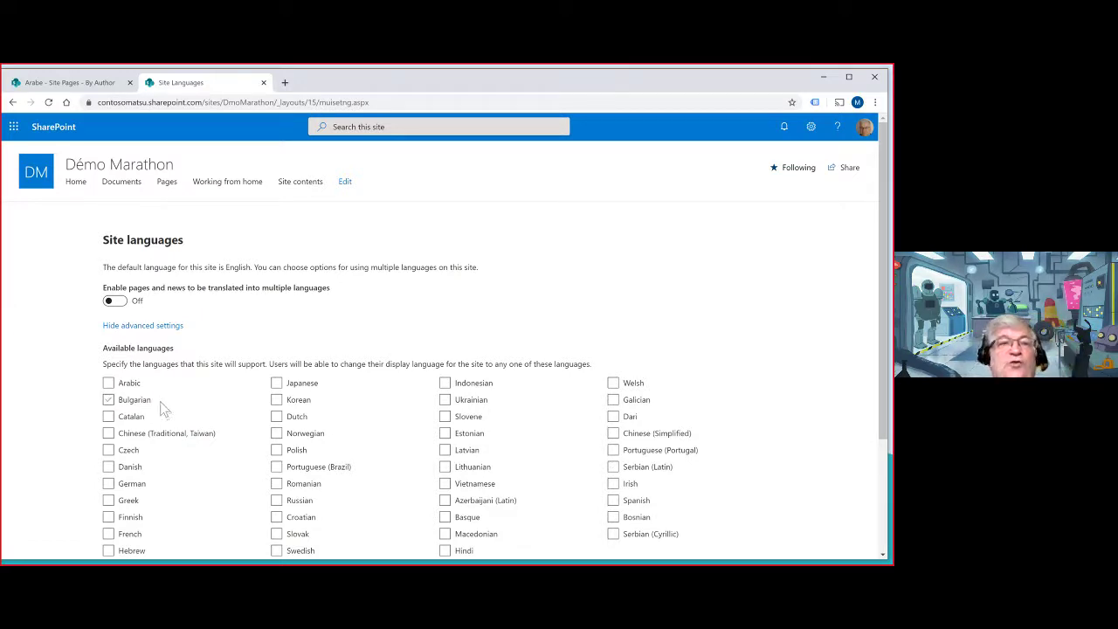
{"action": "left_click", "coordinate": [119, 302]}
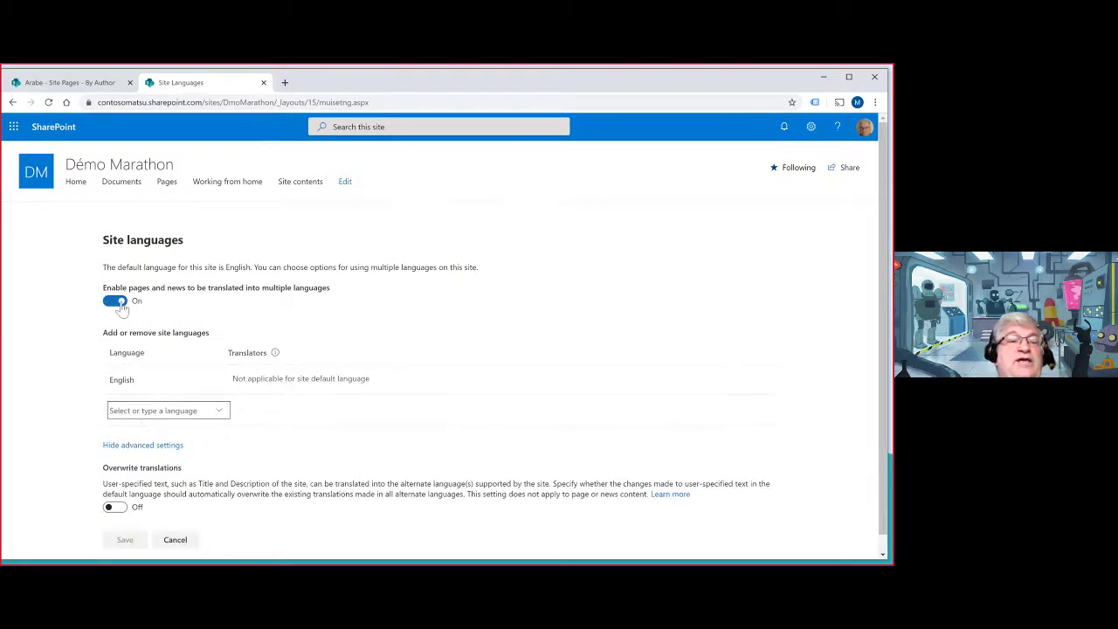
Add Chinese (Traditional, Taiwan) as a site language and assign a translator to it
{"action": "left_click", "coordinate": [163, 410]}
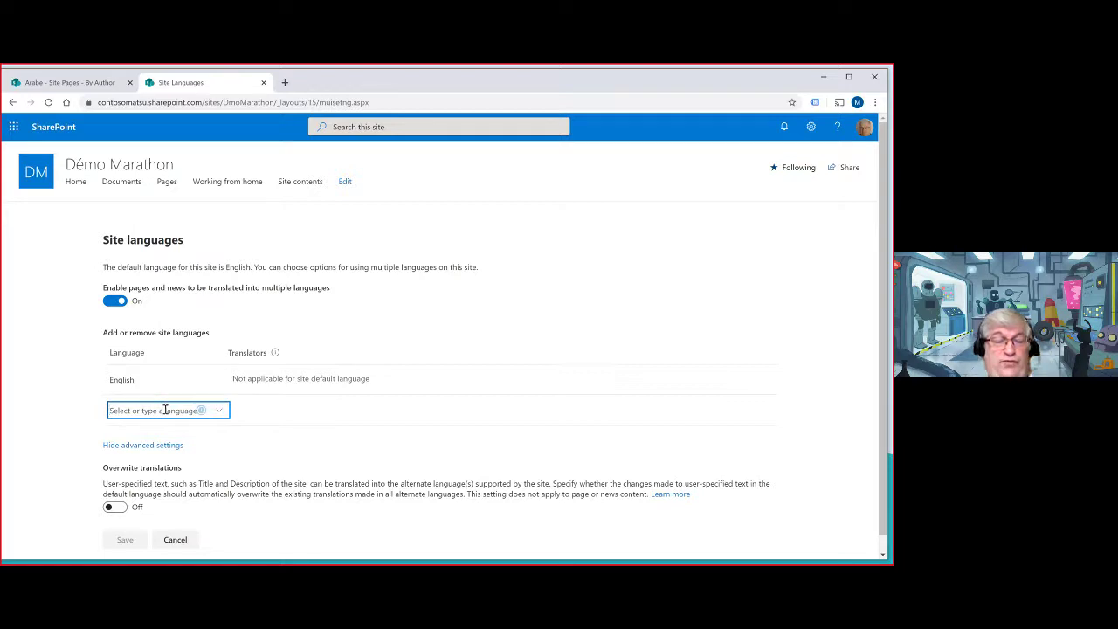
{"action": "type", "text": "Chinese (Simplified"}
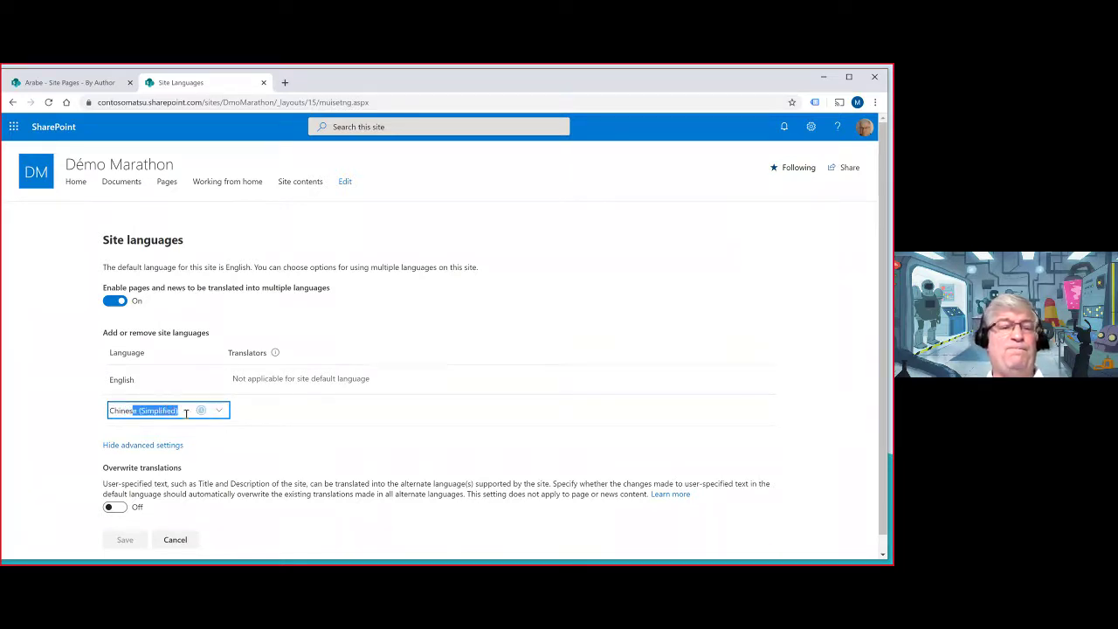
{"action": "left_click", "coordinate": [220, 410]}
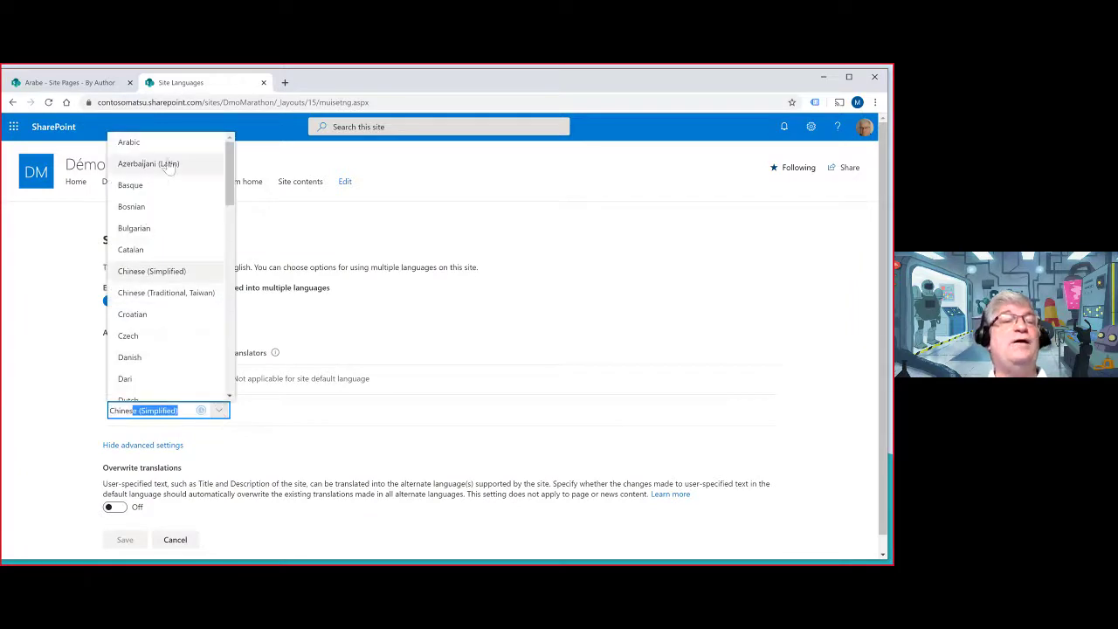
{"action": "left_click", "coordinate": [198, 294]}
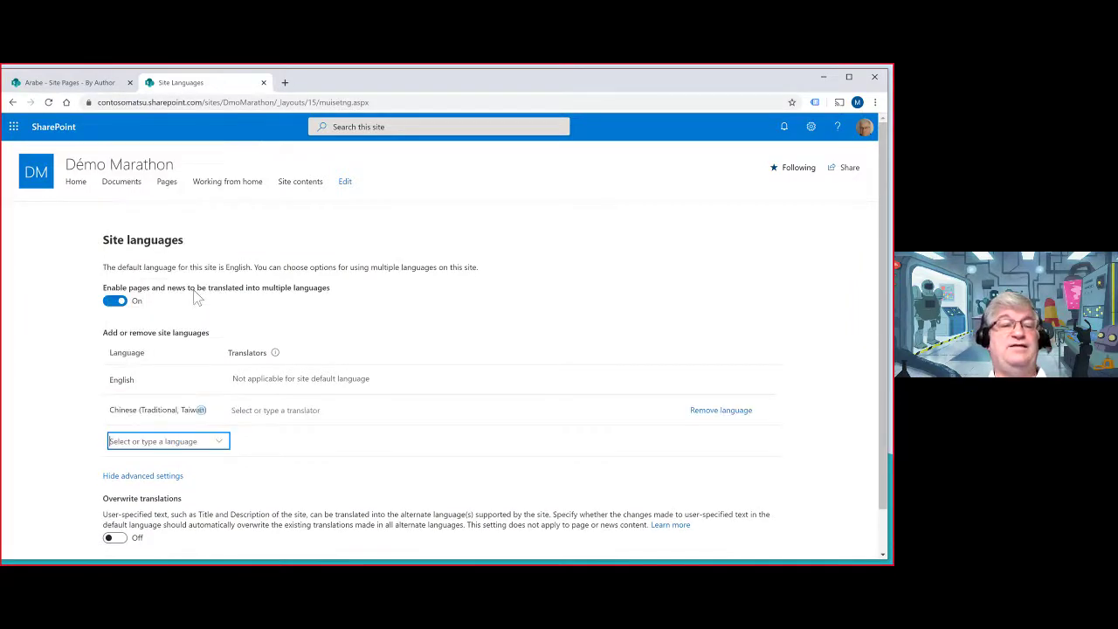
{"action": "left_click", "coordinate": [285, 411]}
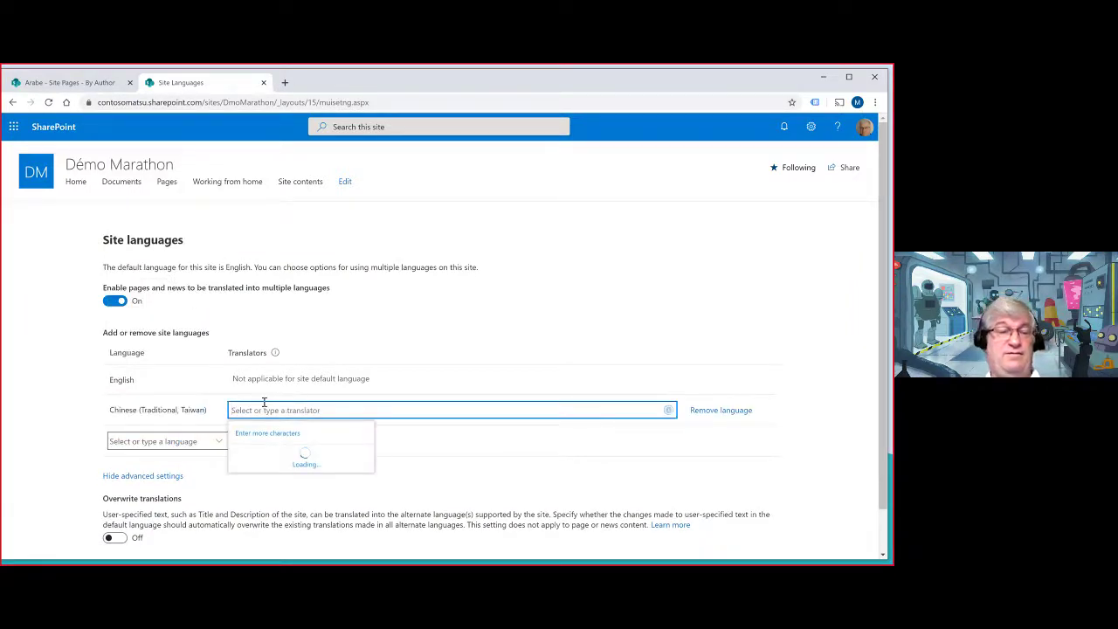
{"action": "type", "text": "a"}
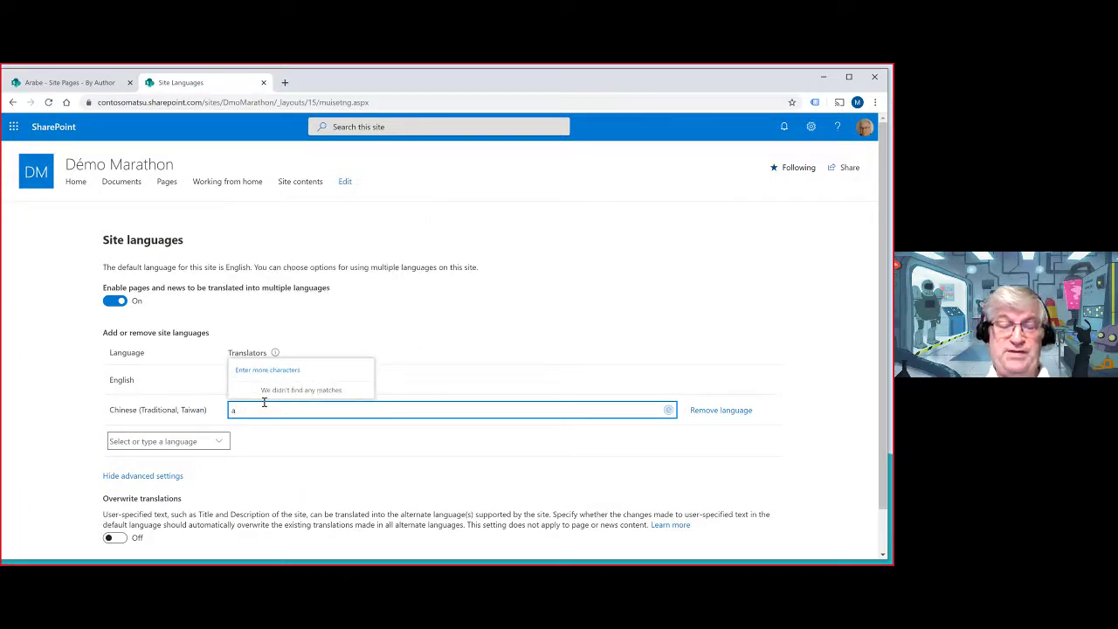
{"action": "type", "text": "my"}
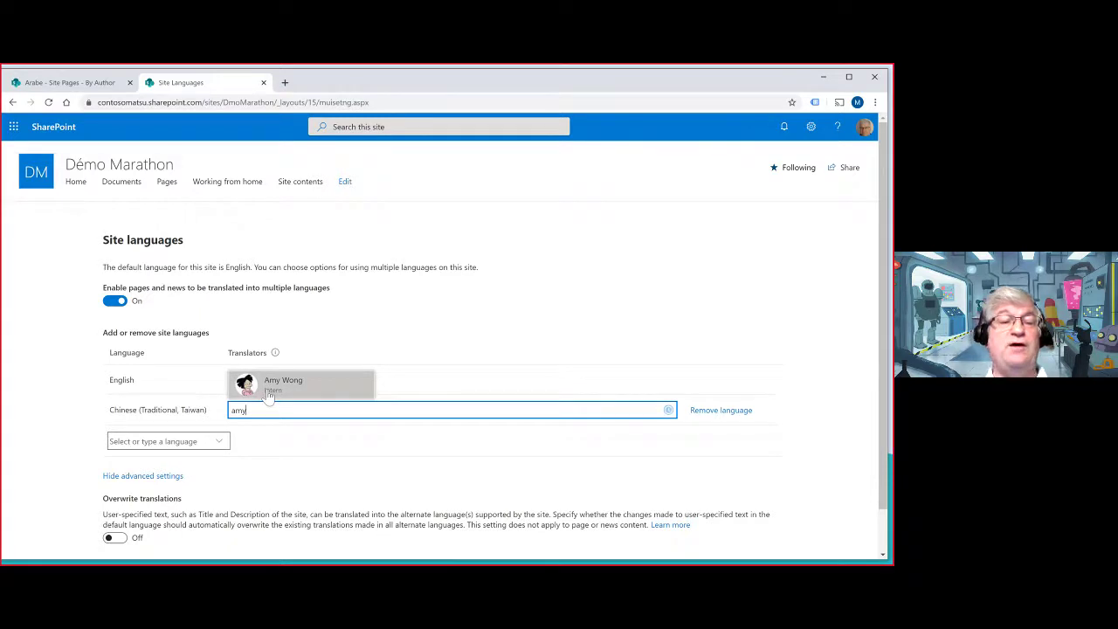
{"action": "left_click", "coordinate": [278, 395]}
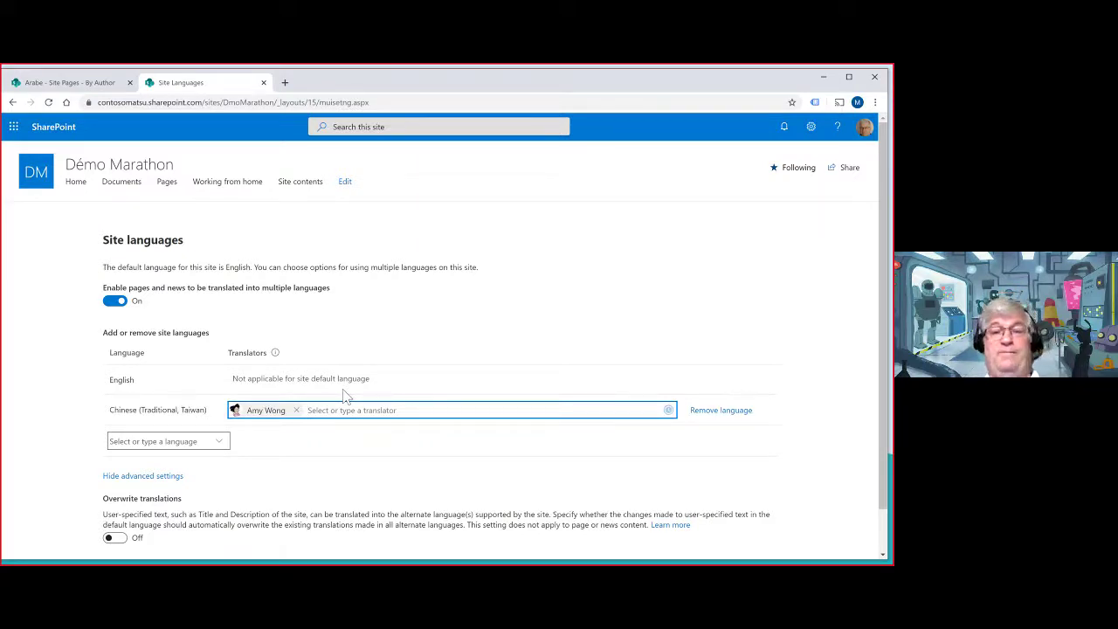
Add German as a site language and assign a translator to it
{"action": "left_click", "coordinate": [203, 441]}
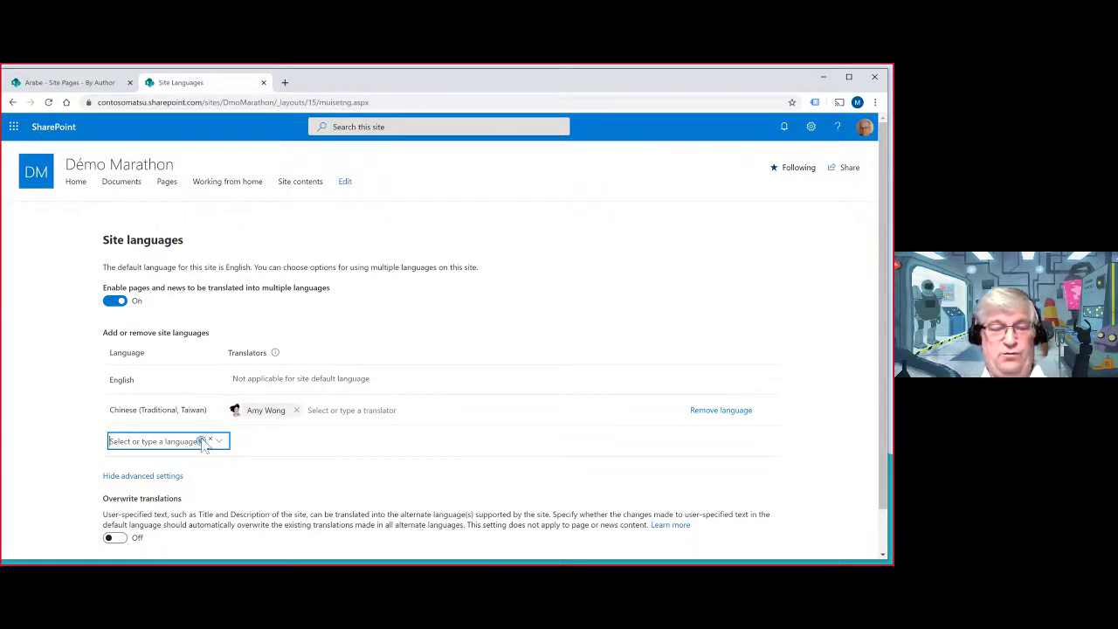
{"action": "type", "text": "German"}
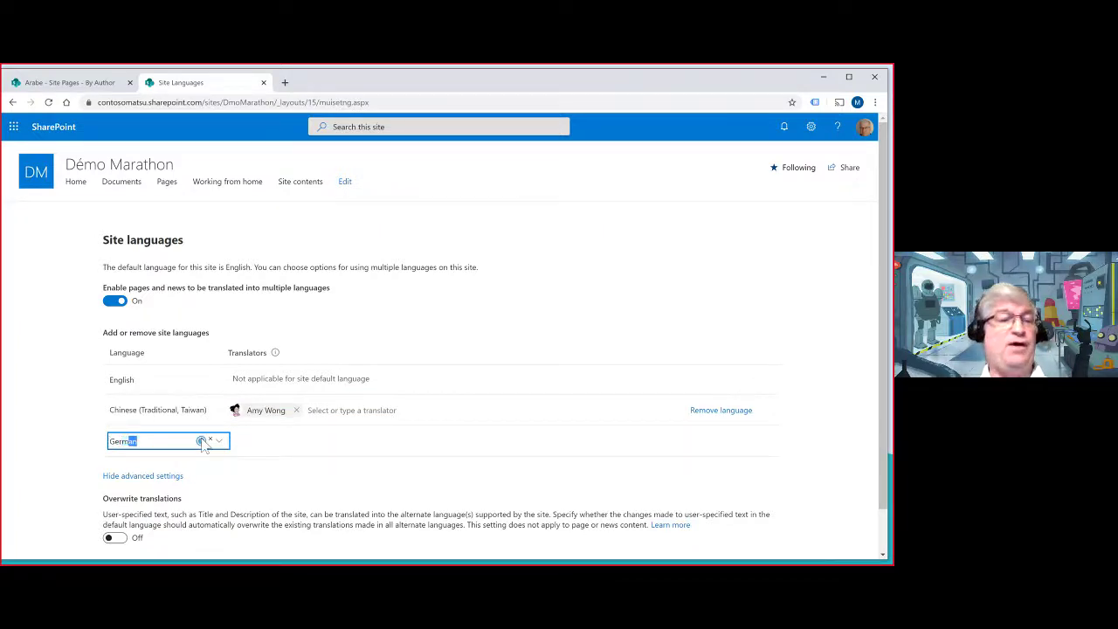
{"action": "key", "text": "Return"}
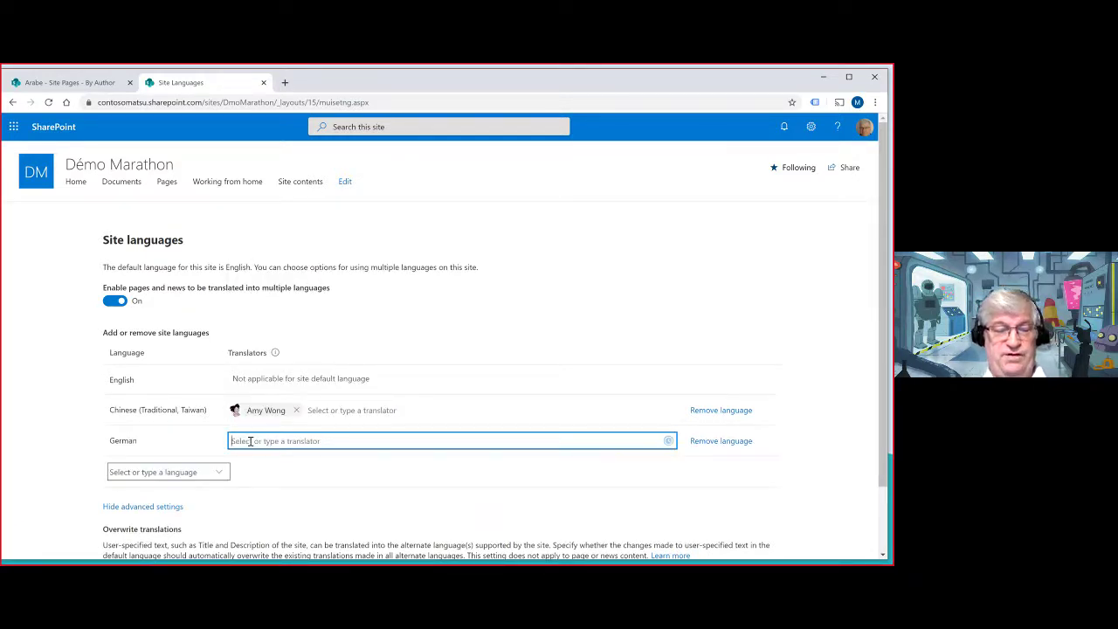
{"action": "type", "text": "zoid"}
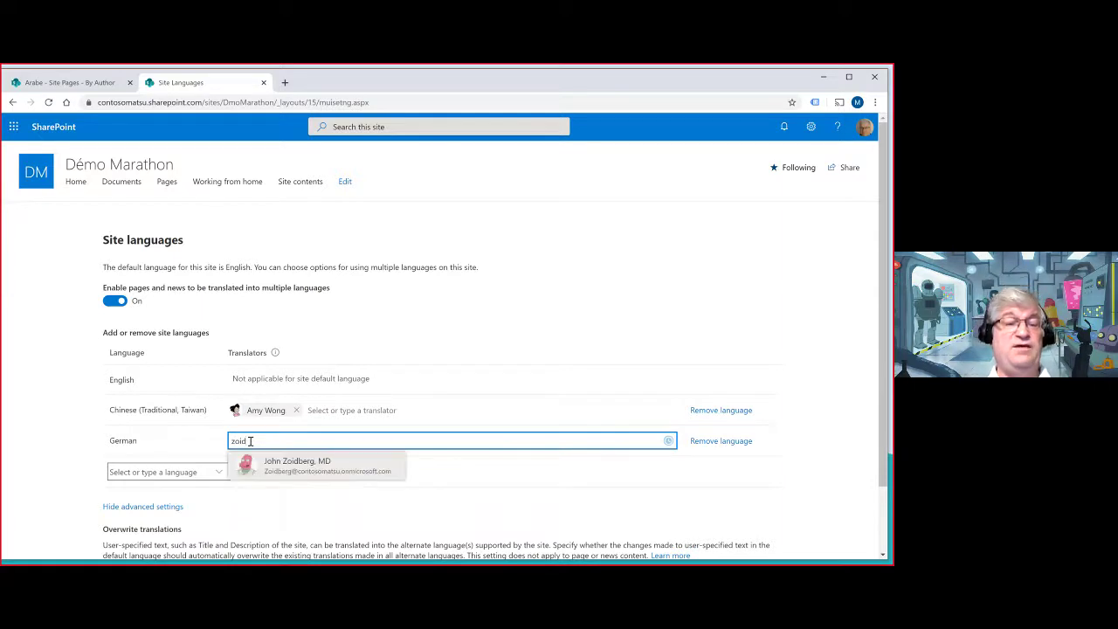
{"action": "left_click", "coordinate": [313, 473]}
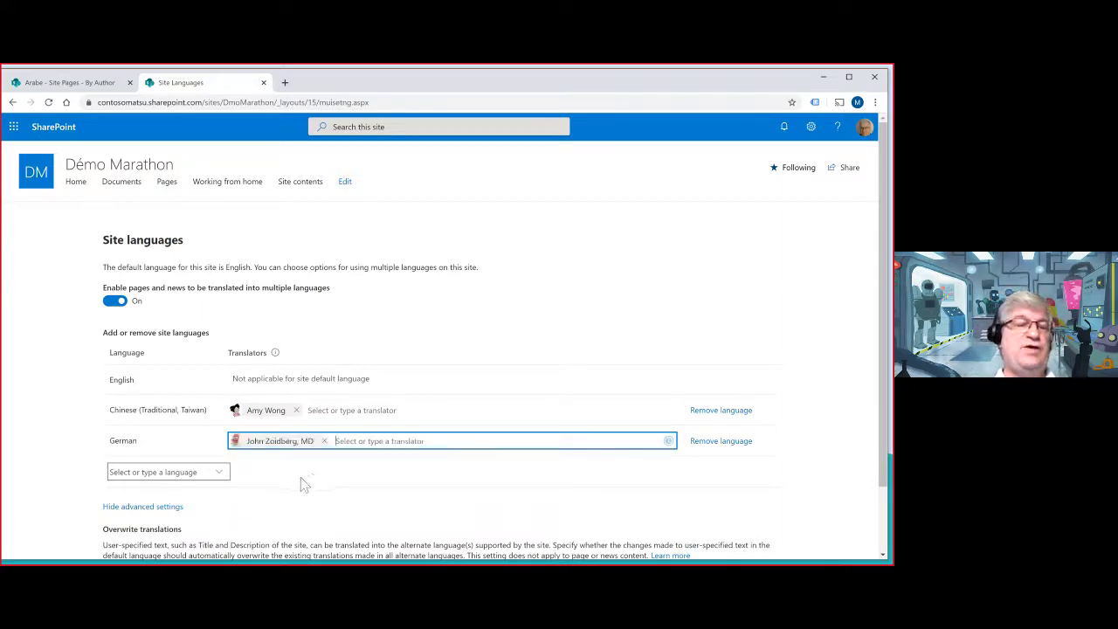
Add Irish as a site language and assign a translator to it
{"action": "left_click", "coordinate": [136, 471]}
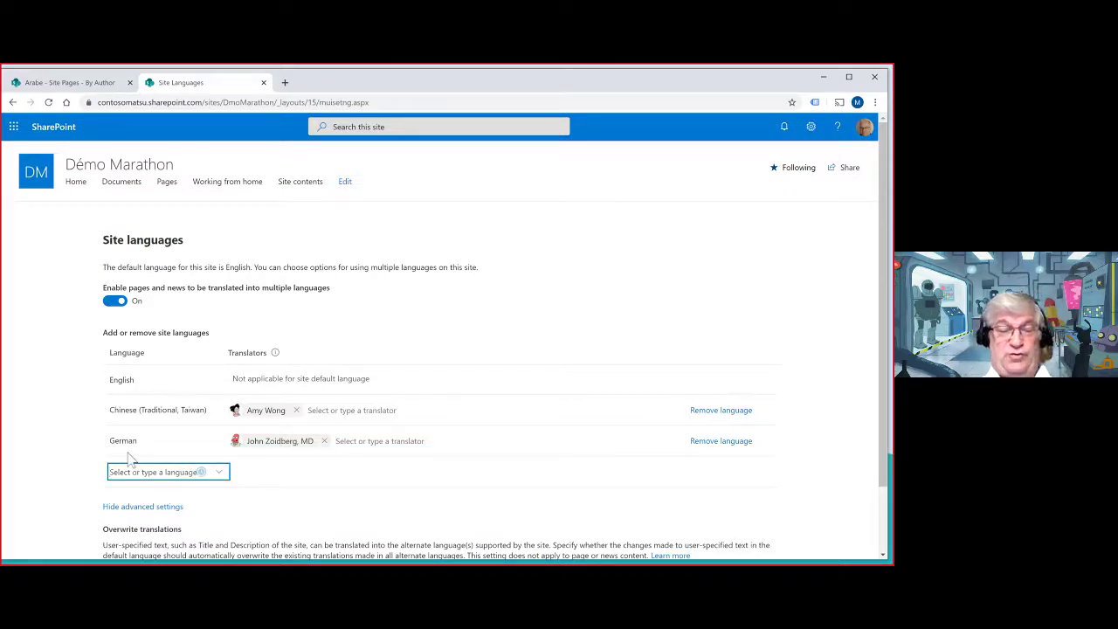
{"action": "type", "text": "Ital"}
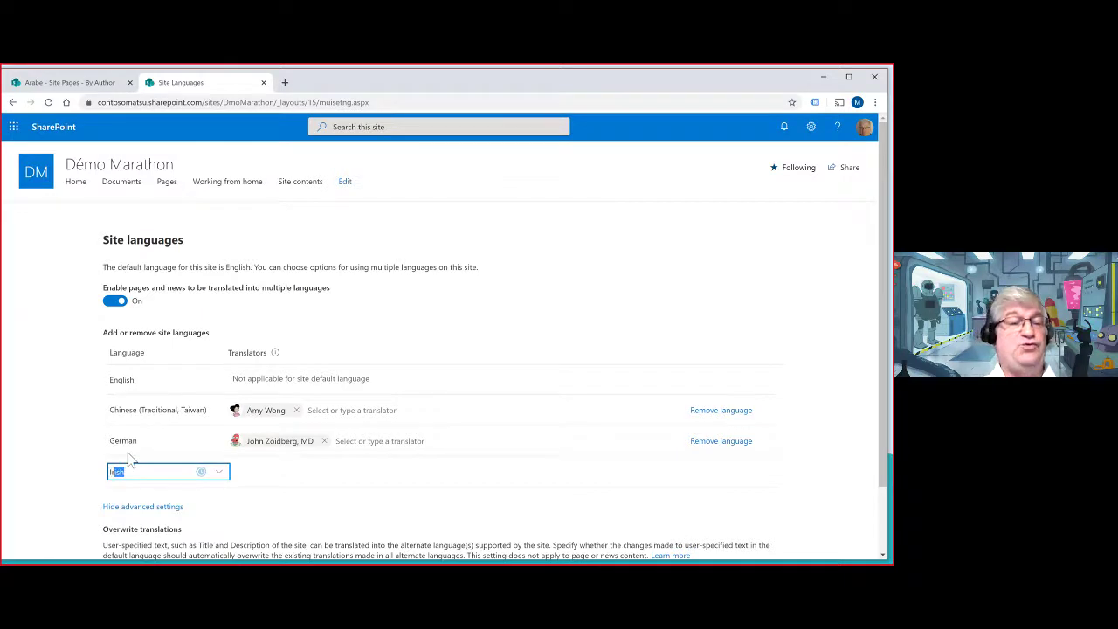
{"action": "key", "text": "Return"}
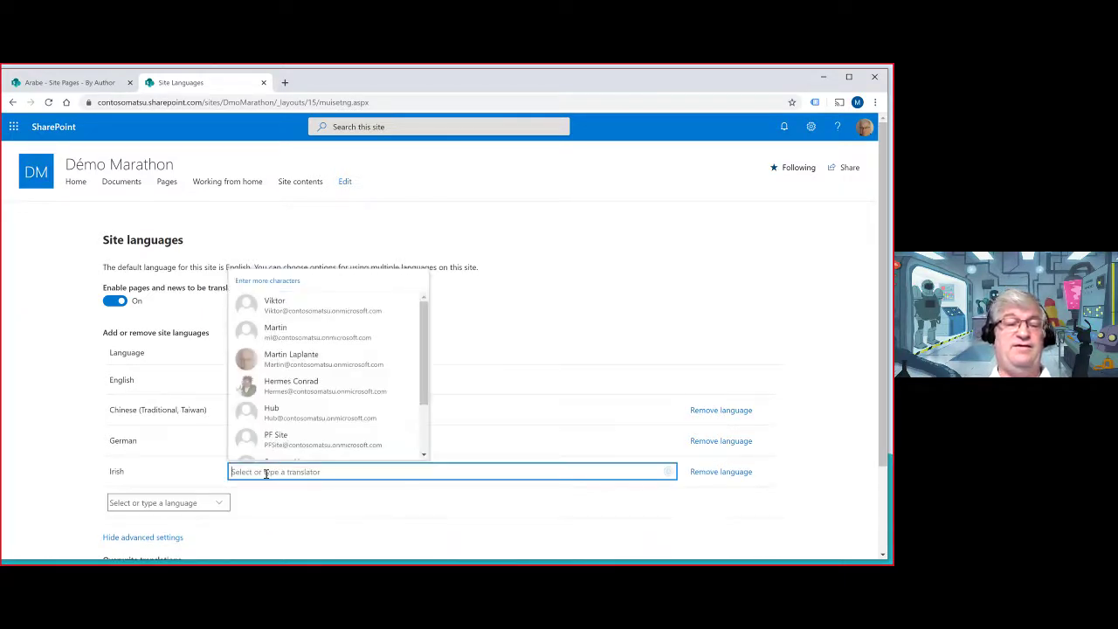
{"action": "type", "text": "za"}
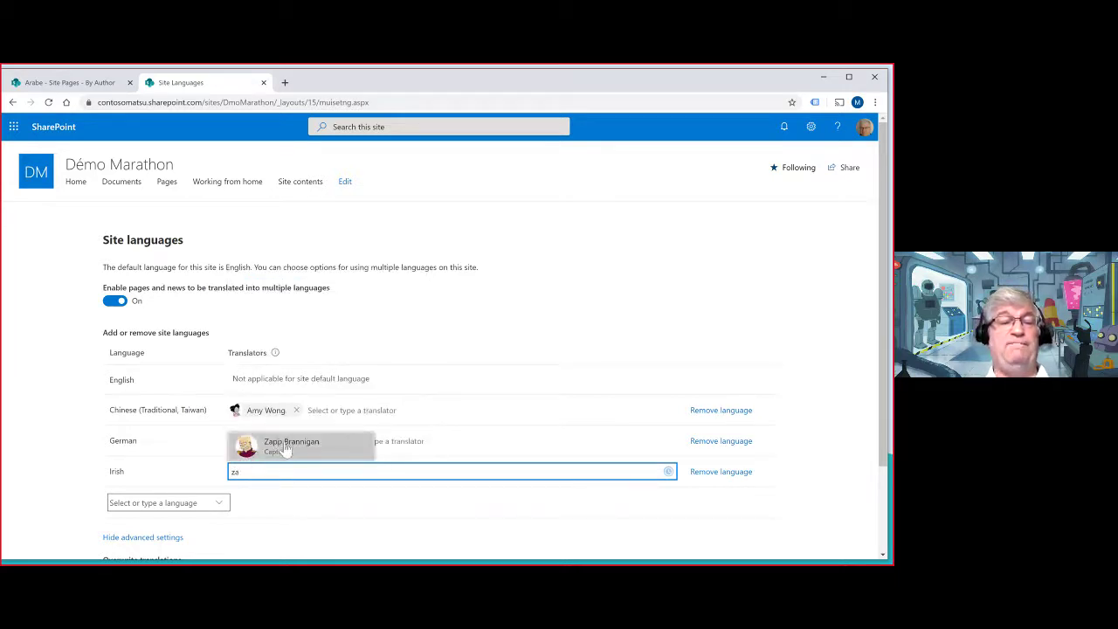
{"action": "left_click", "coordinate": [288, 446]}
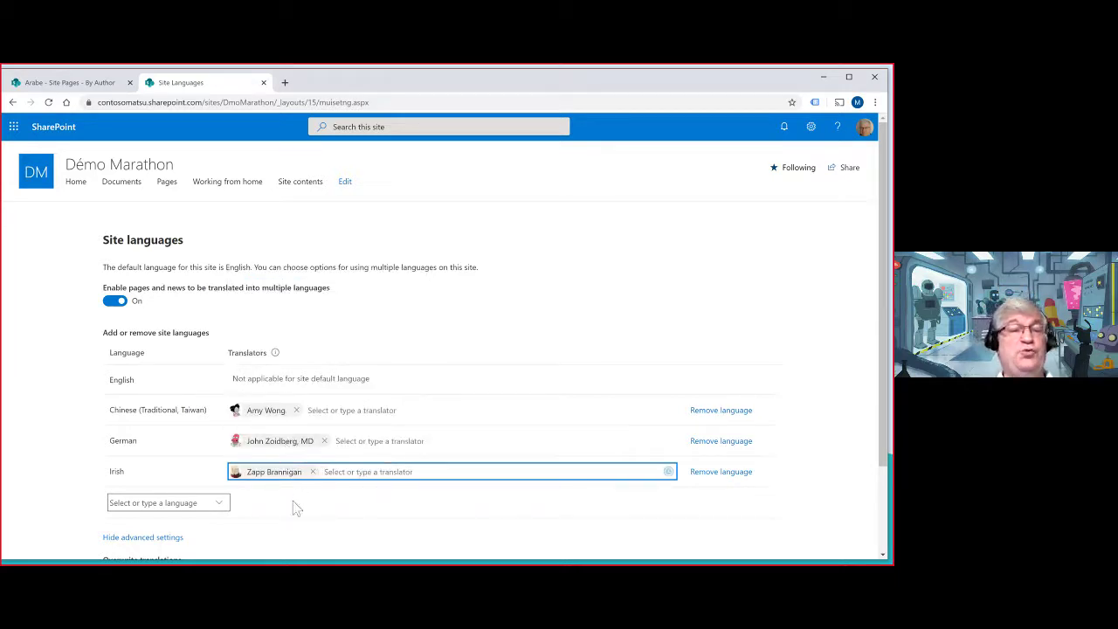
Save the site language settings and go to the Démo Marathon home page
{"action": "scroll", "coordinate": [321, 537], "scroll_direction": "down", "scroll_amount": 2}
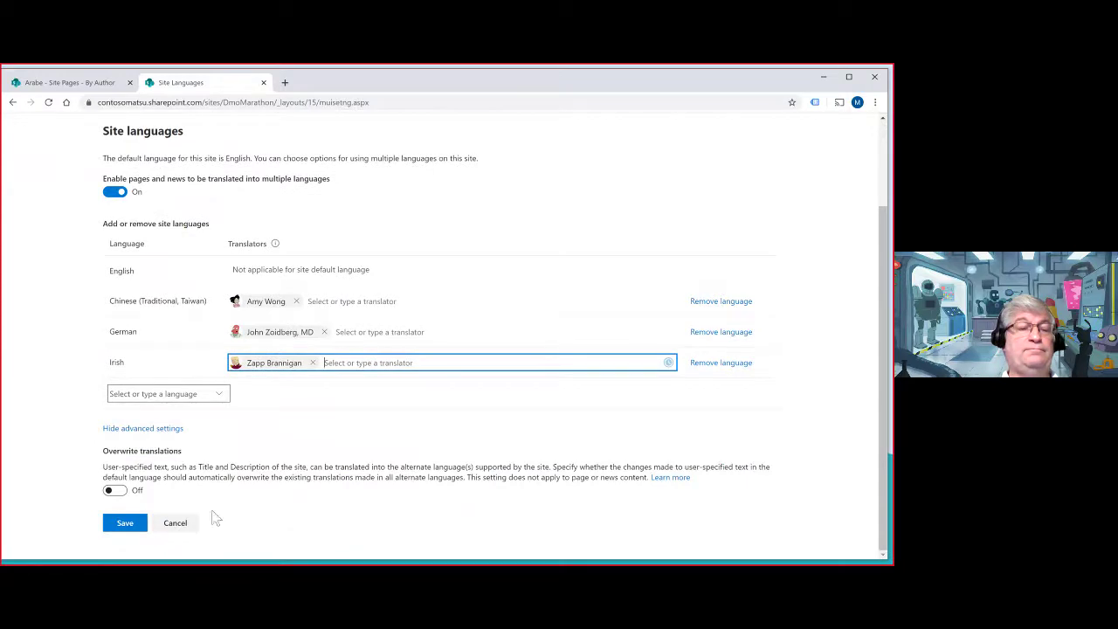
{"action": "left_click", "coordinate": [125, 523]}
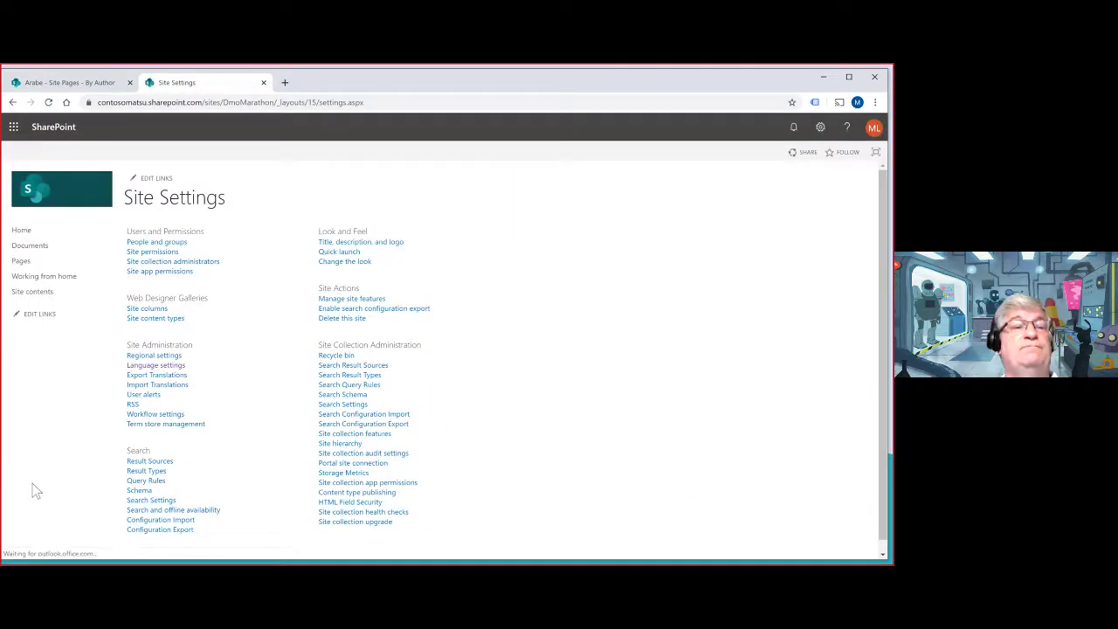
{"action": "left_click", "coordinate": [22, 232]}
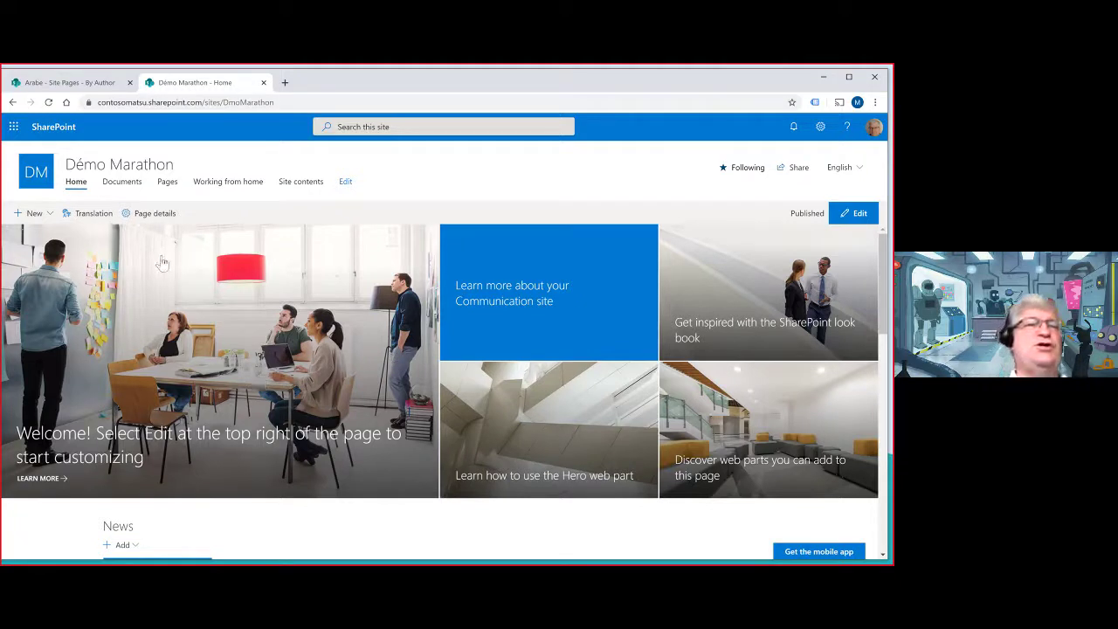
Create translation copies of the home page for all site languages and close the Translation pane
{"action": "left_click", "coordinate": [80, 216]}
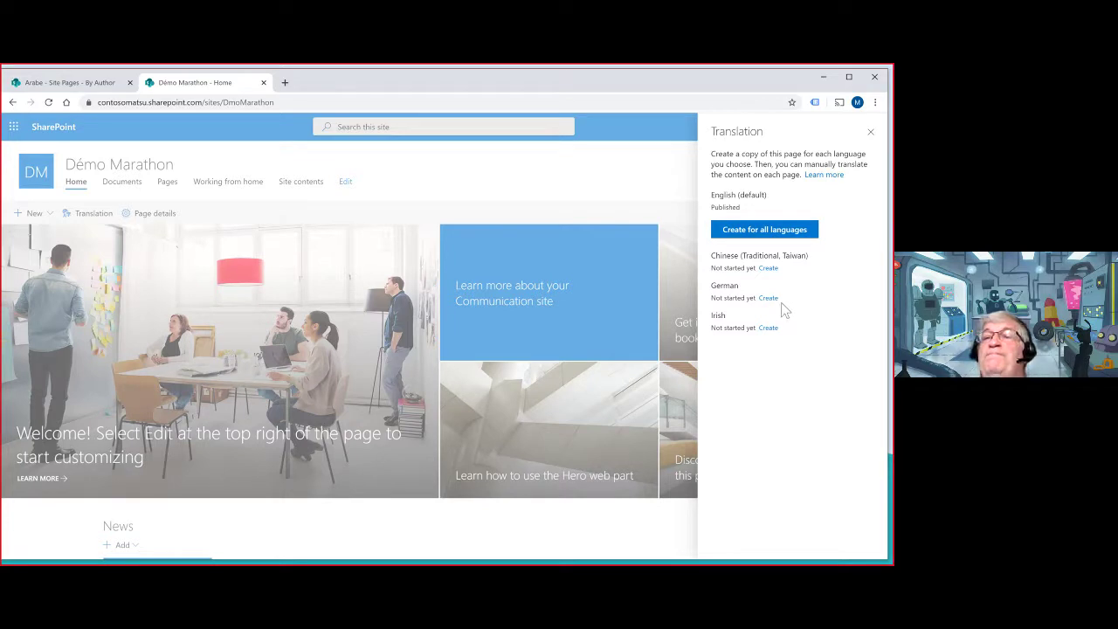
{"action": "double_click", "coordinate": [749, 154]}
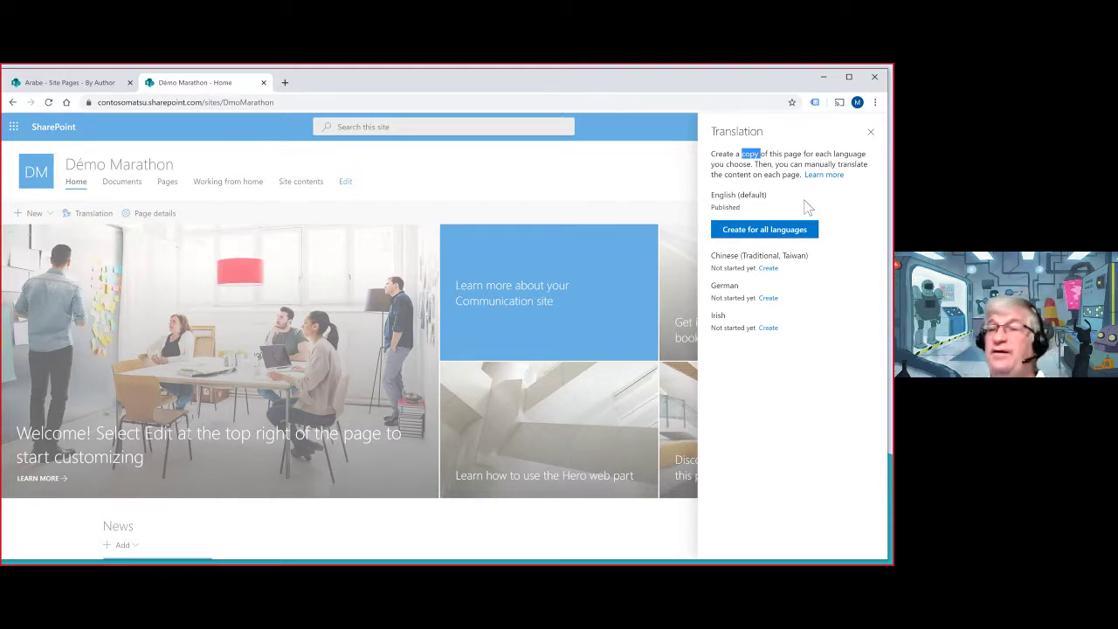
{"action": "left_click", "coordinate": [769, 230]}
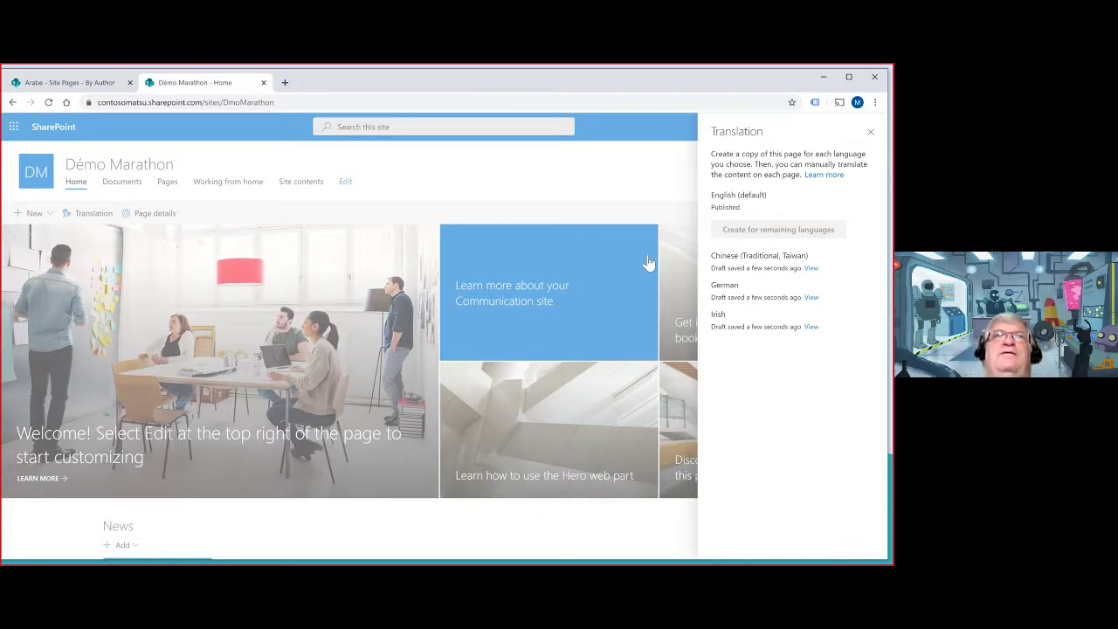
{"action": "left_click", "coordinate": [870, 137]}
Add a news post to the Démo Marathon site using the Blank page template
{"action": "scroll", "coordinate": [210, 499], "scroll_direction": "down", "scroll_amount": 4}
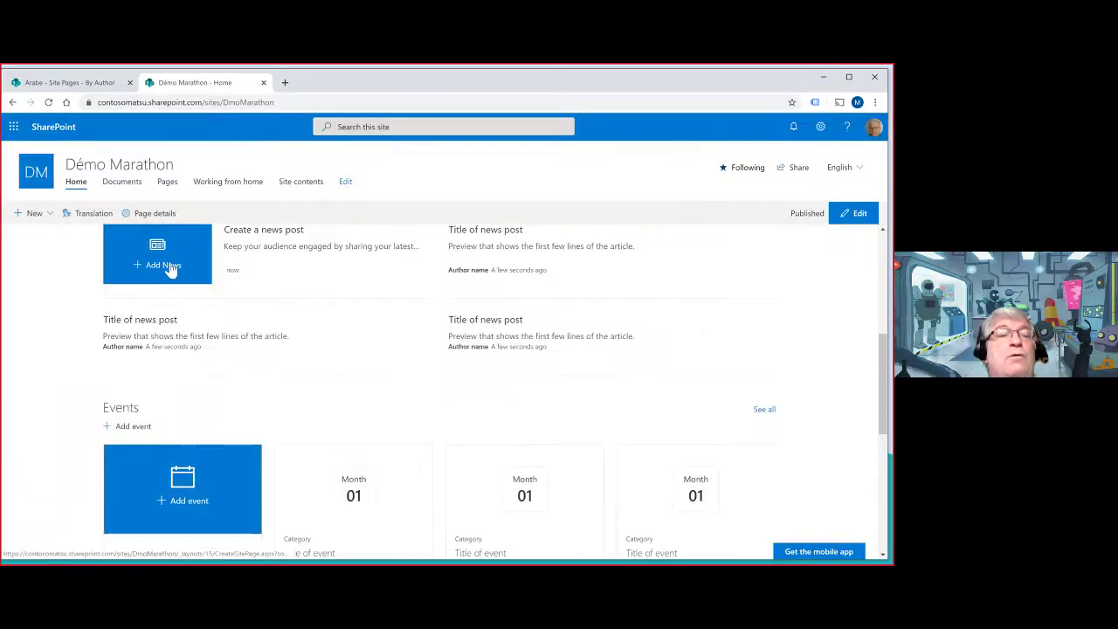
{"action": "left_click", "coordinate": [166, 265]}
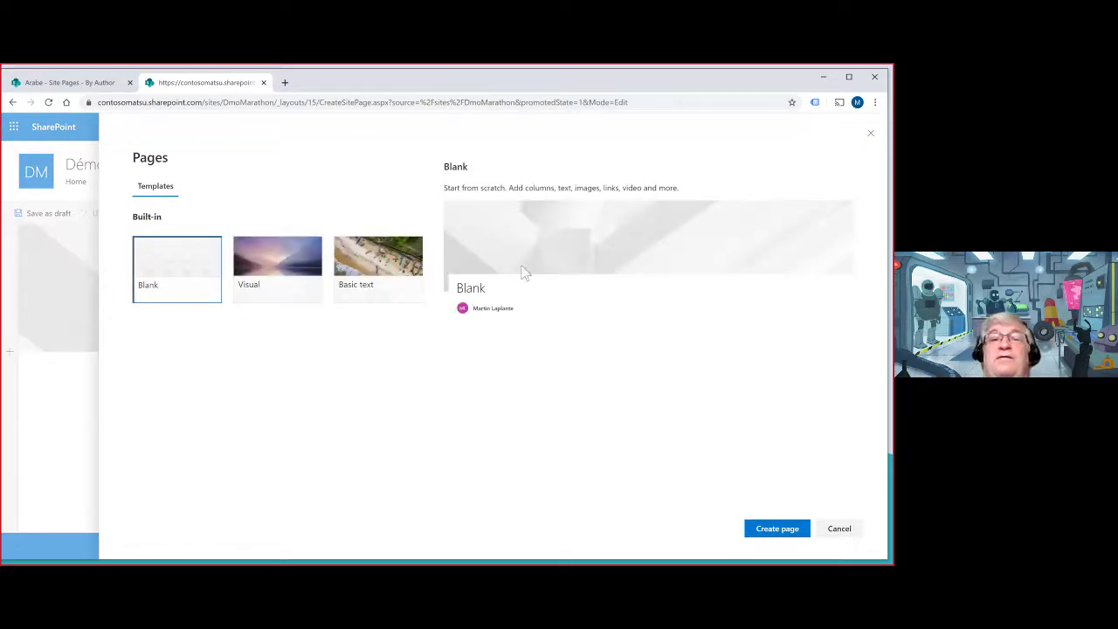
{"action": "left_click", "coordinate": [780, 531]}
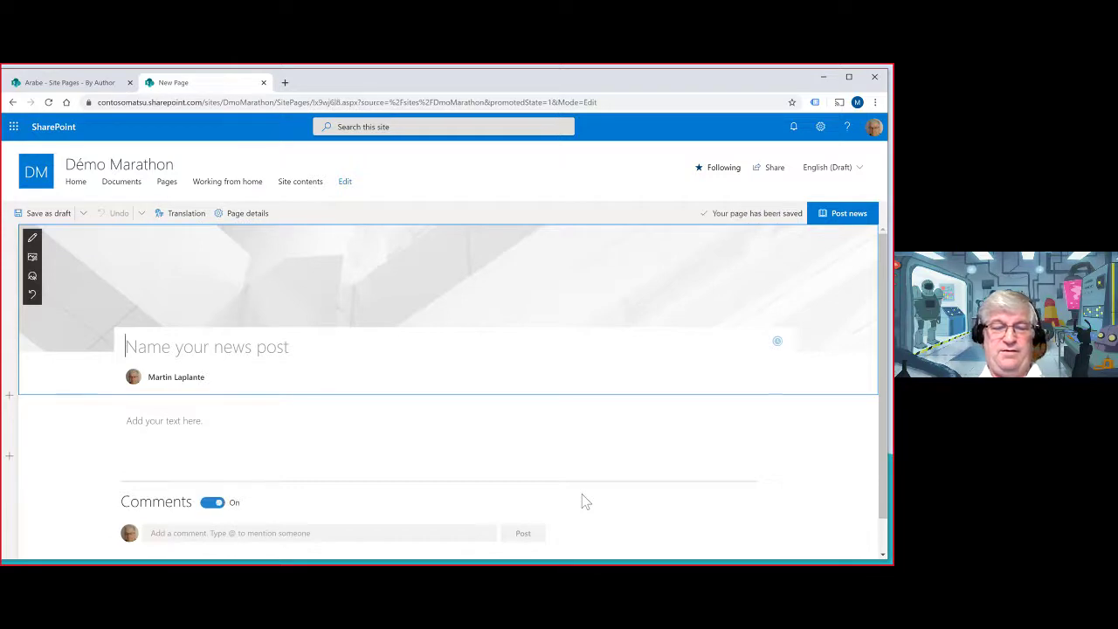
Title the news post "Travel policy changes" and enter the body text "There will be no travel"
{"action": "type", "text": "Tra"}
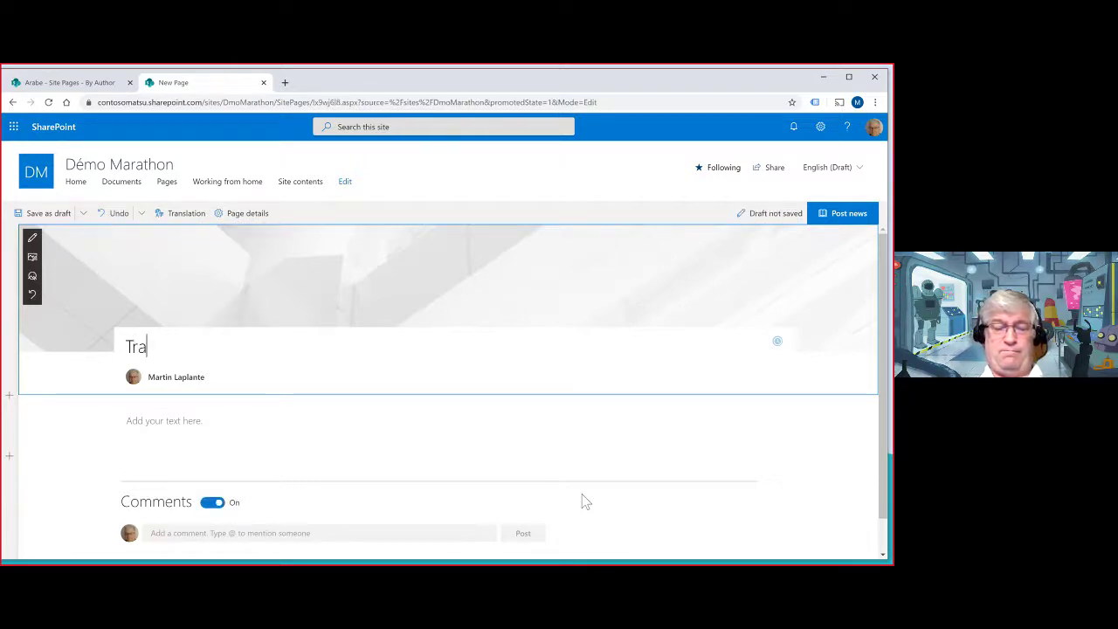
{"action": "type", "text": "vel policy changes"}
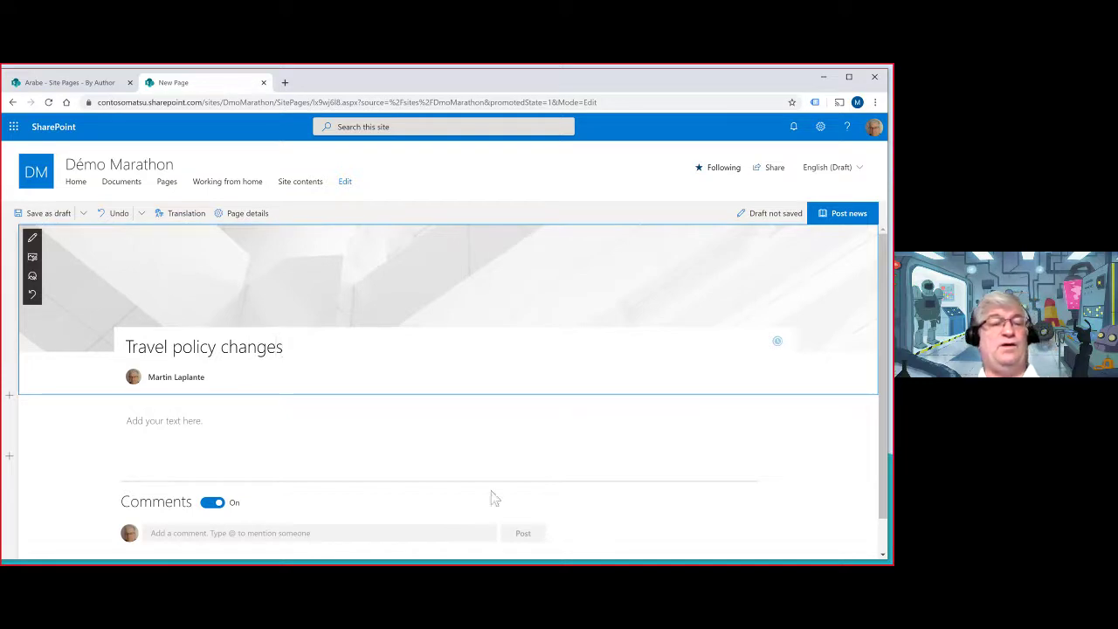
{"action": "left_click", "coordinate": [196, 420]}
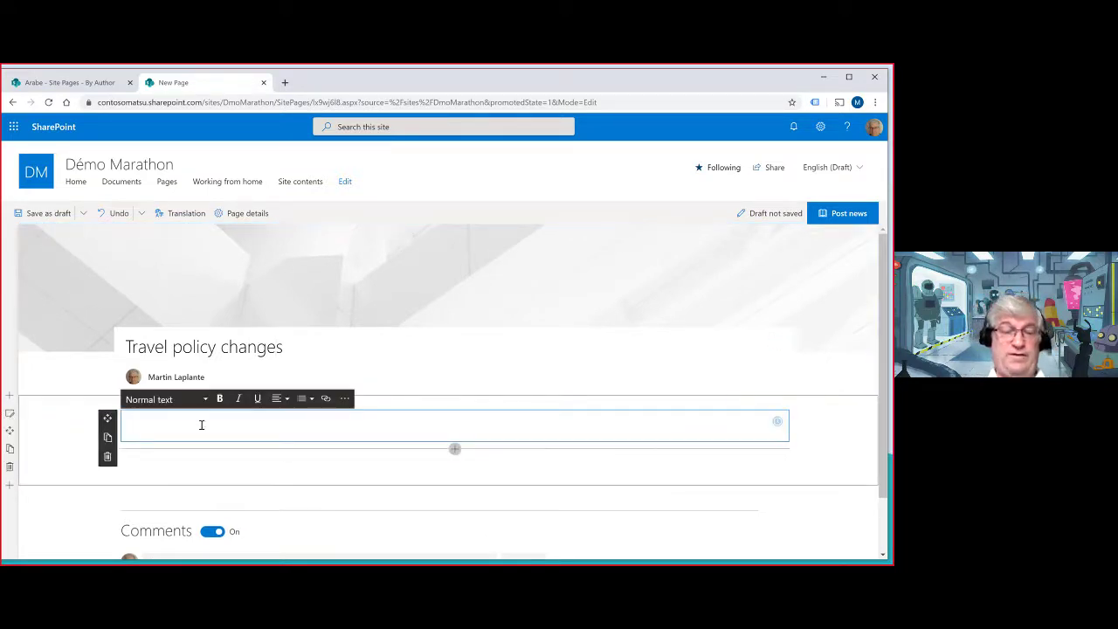
{"action": "type", "text": "There "}
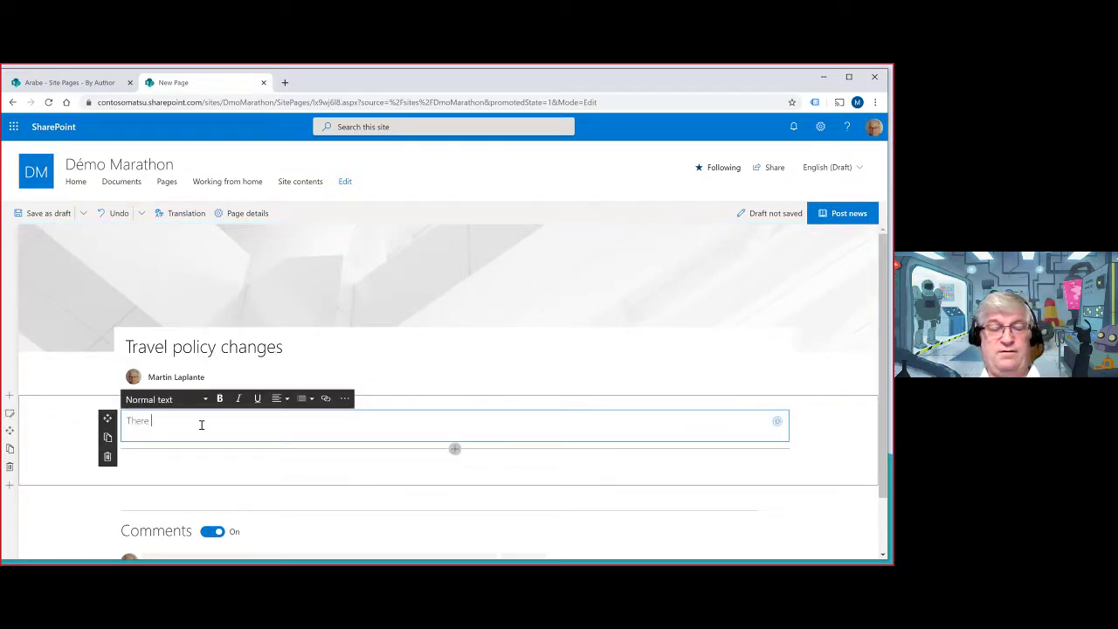
{"action": "type", "text": "will be no"}
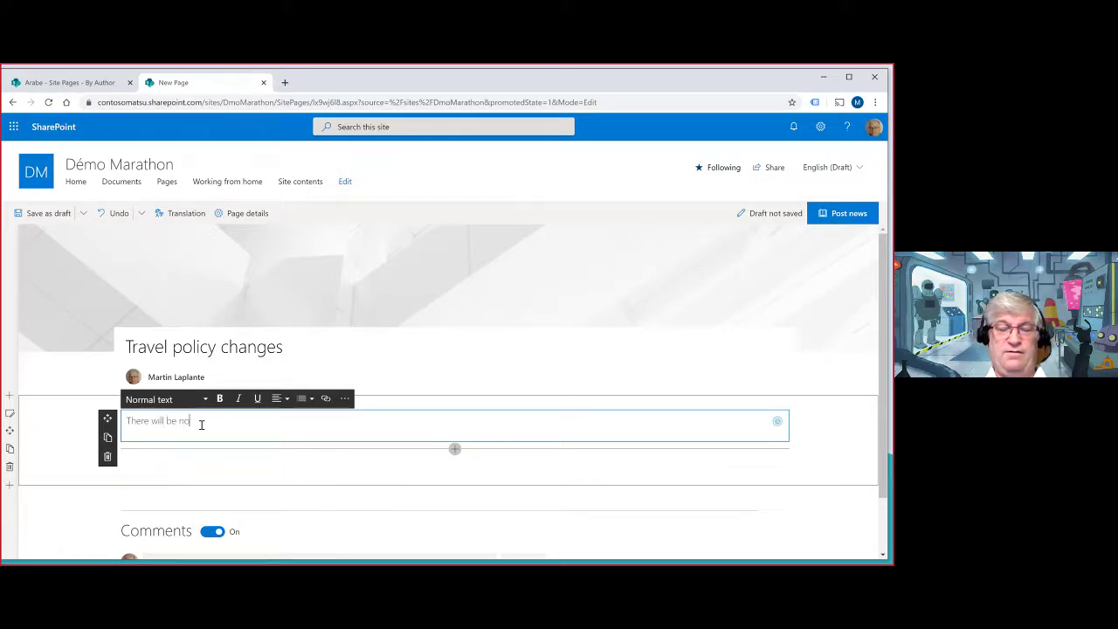
{"action": "type", "text": " travel"}
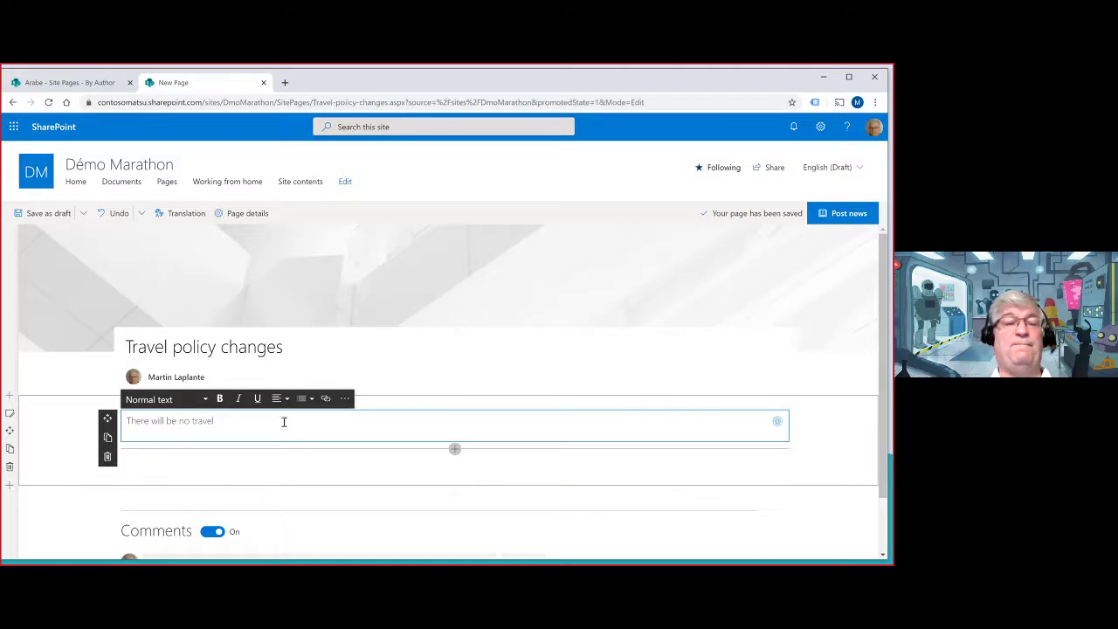
Create only the Chinese (Traditional, Taiwan) translation copy of the news post
{"action": "left_click", "coordinate": [186, 213]}
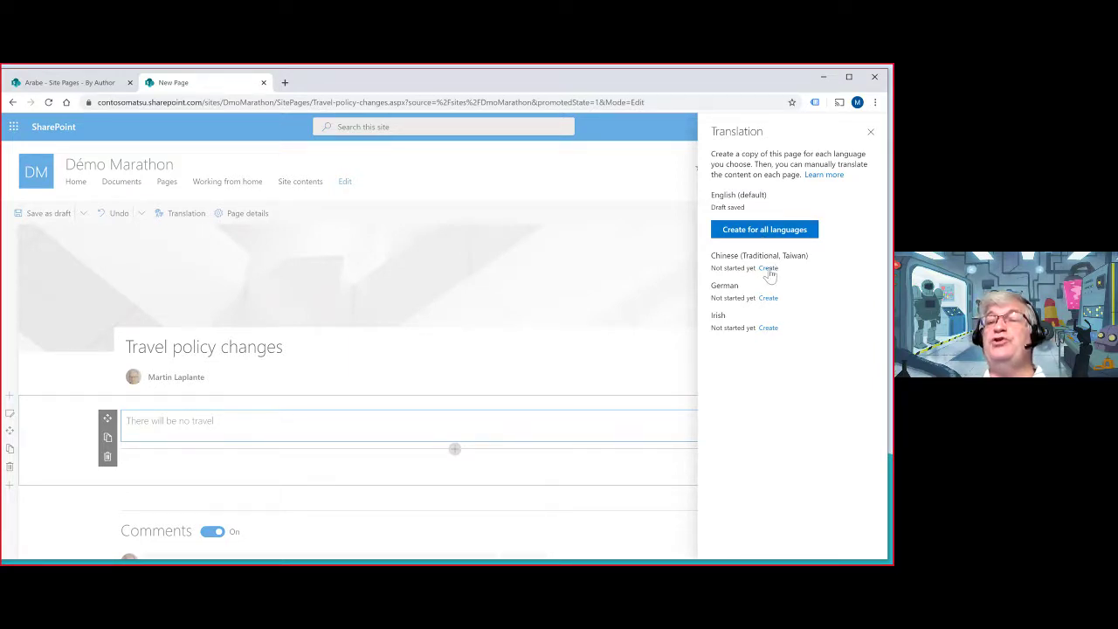
{"action": "left_click", "coordinate": [768, 269]}
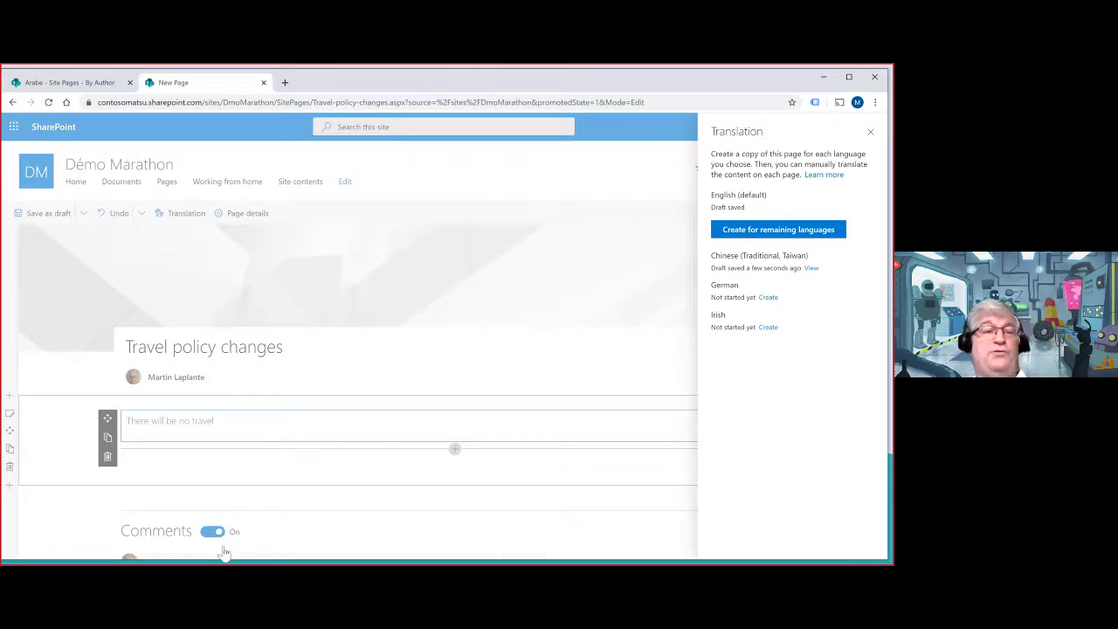
Switch to the Chinese translator's Outlook inbox and try to start translating from the "Travel policy changes" translation request
{"action": "key", "text": "alt+Tab"}
{"action": "key", "text": "alt+Tab"}
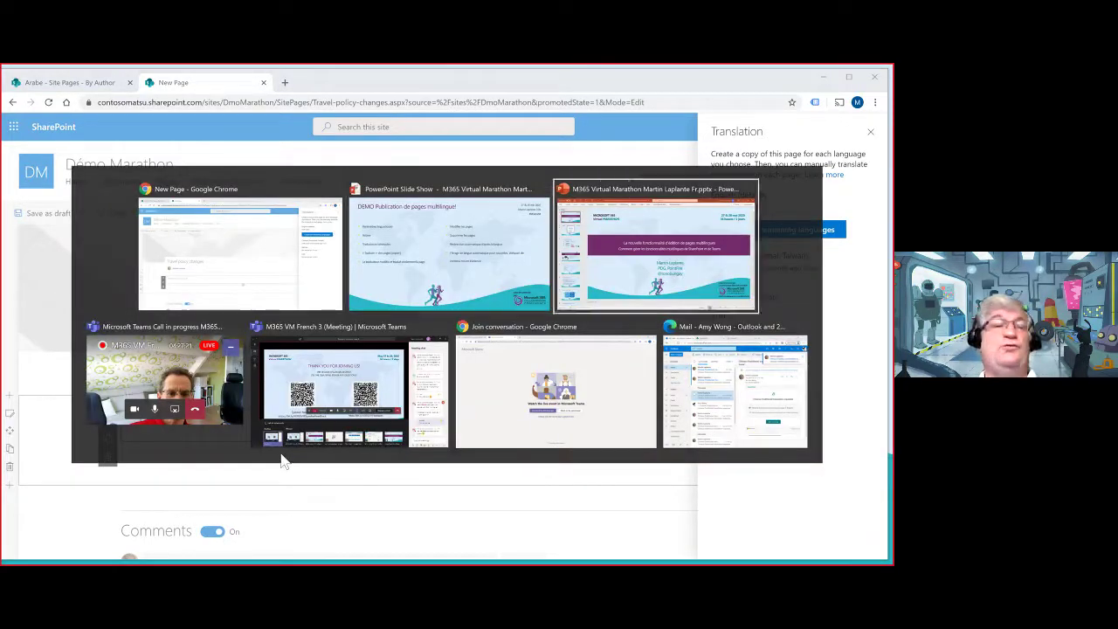
{"action": "key", "text": "alt+Tab"}
{"action": "key", "text": "alt+Tab"}
{"action": "key", "text": "alt+Tab"}
{"action": "key", "text": "alt+Tab"}
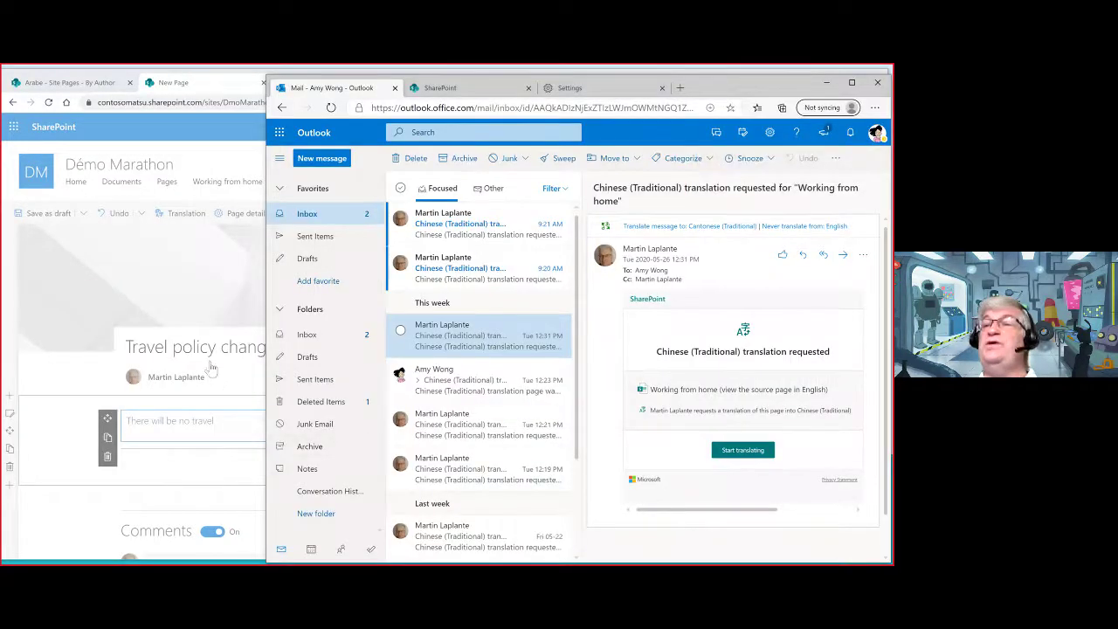
{"action": "left_click", "coordinate": [477, 236]}
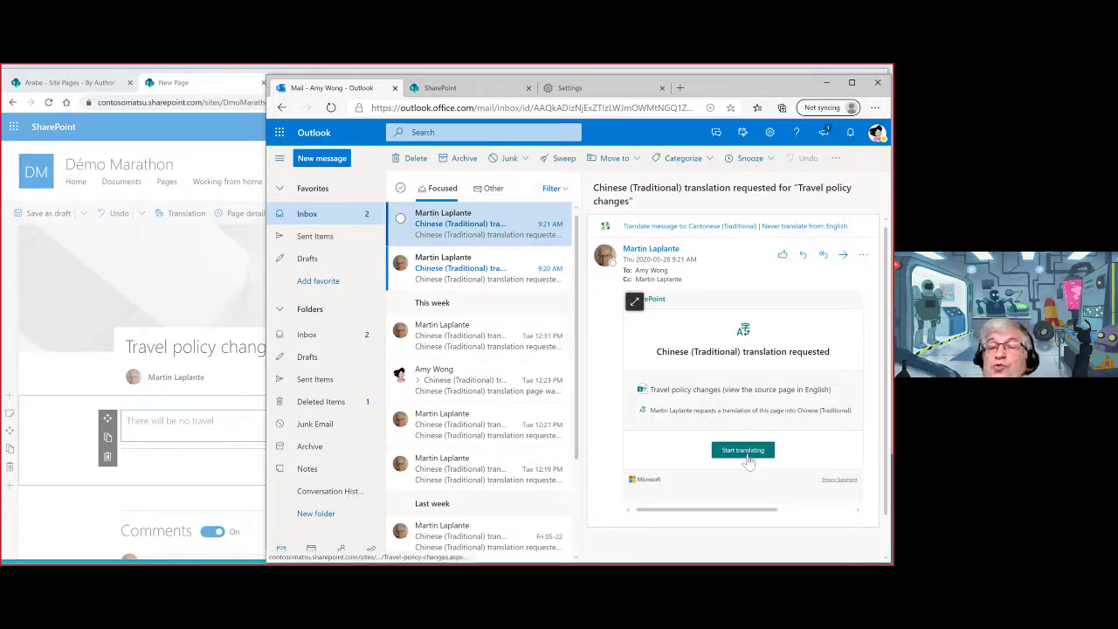
{"action": "left_click", "coordinate": [743, 450]}
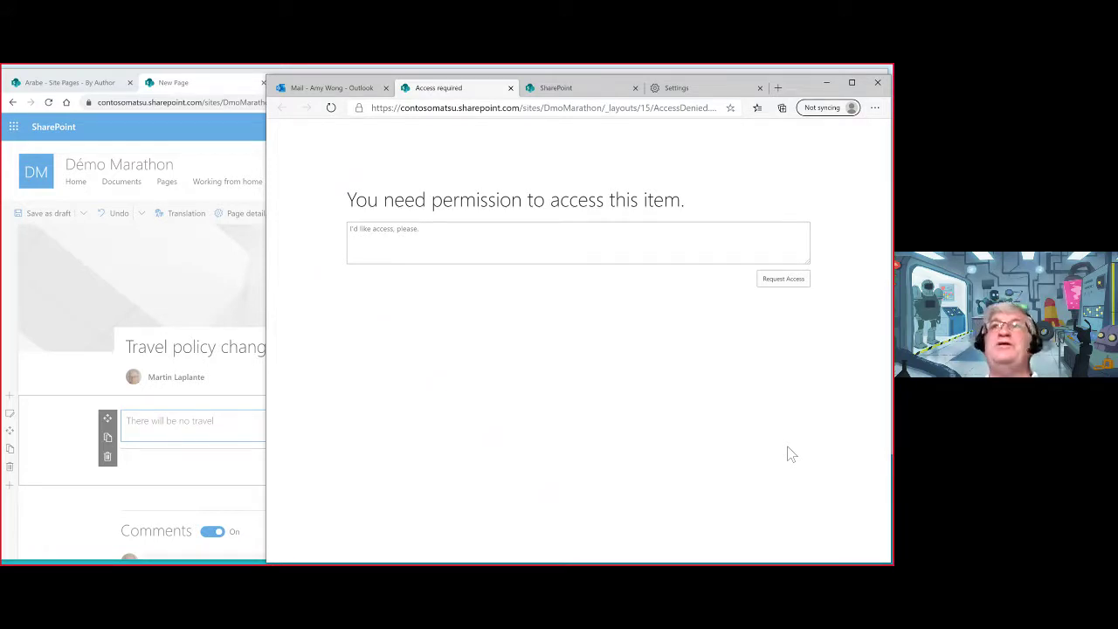
Return to the SharePoint news post window and share the site with the Chinese translator, granting Full control with an email notification
{"action": "left_click", "coordinate": [100, 265]}
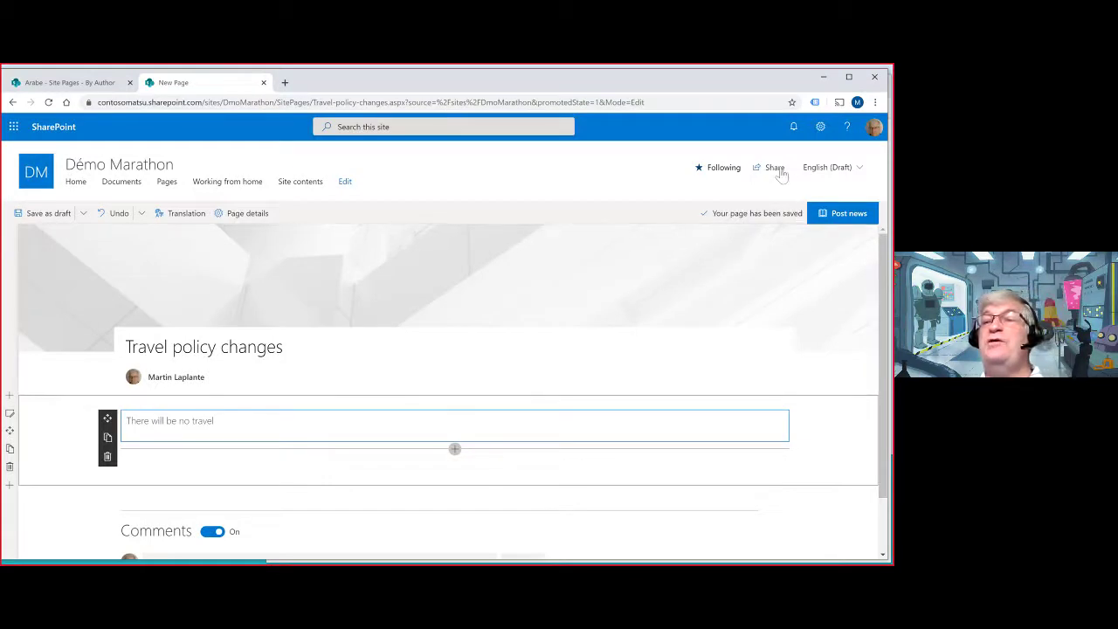
{"action": "left_click", "coordinate": [774, 167]}
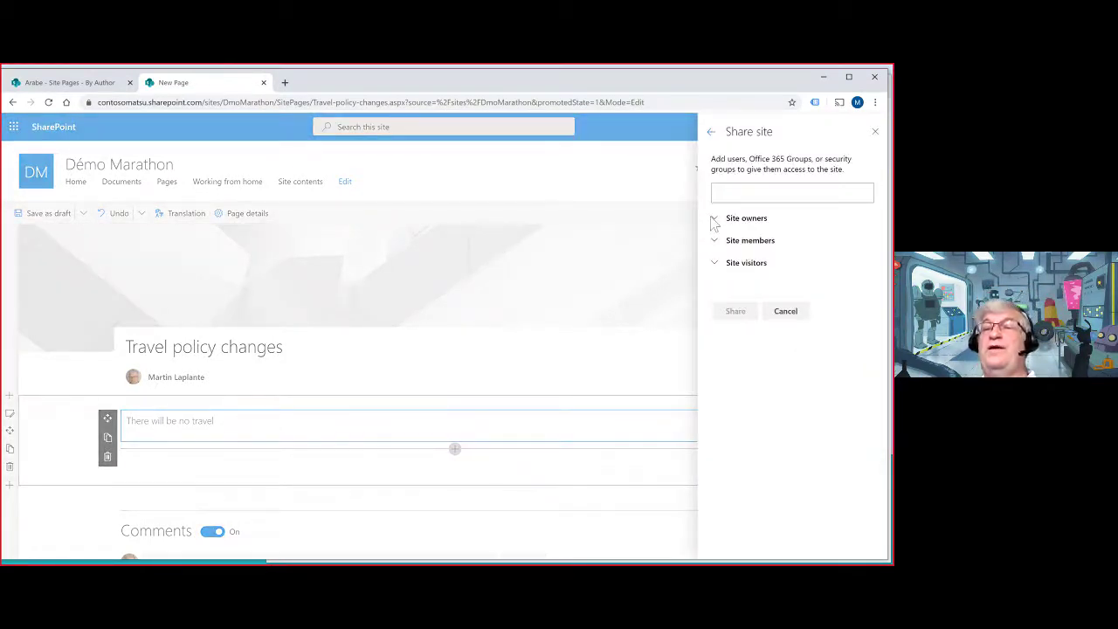
{"action": "left_click", "coordinate": [718, 193]}
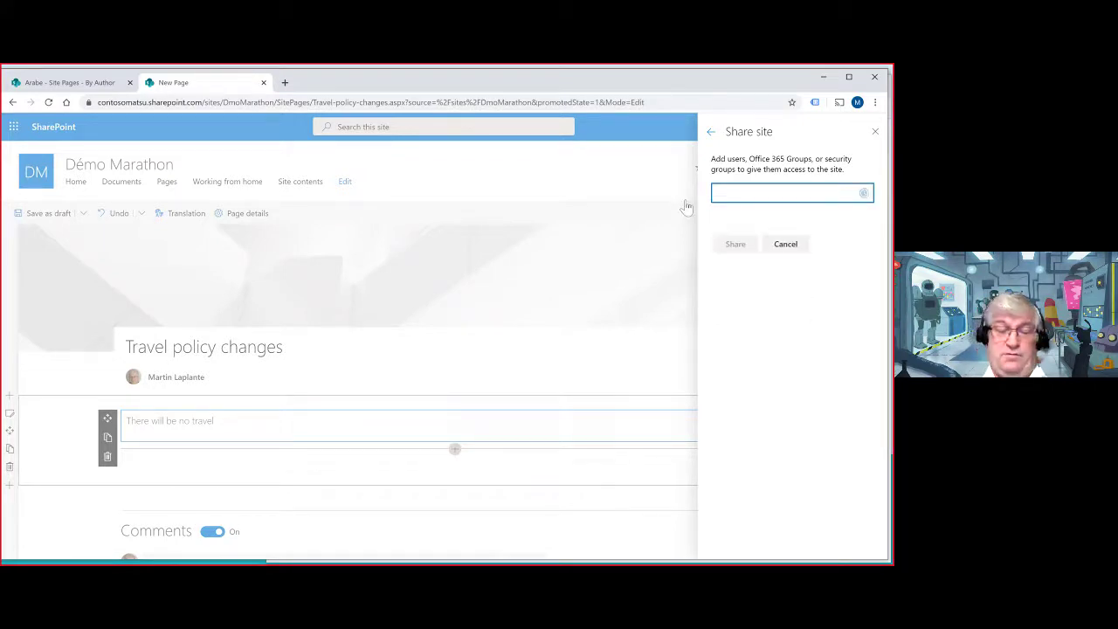
{"action": "type", "text": "amy"}
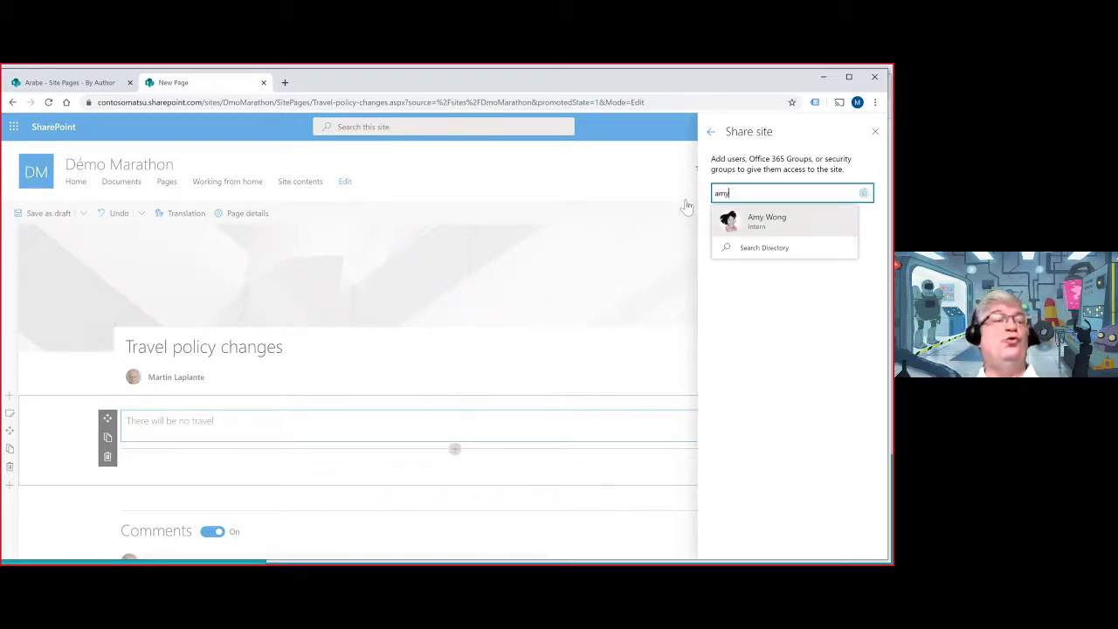
{"action": "left_click", "coordinate": [767, 229]}
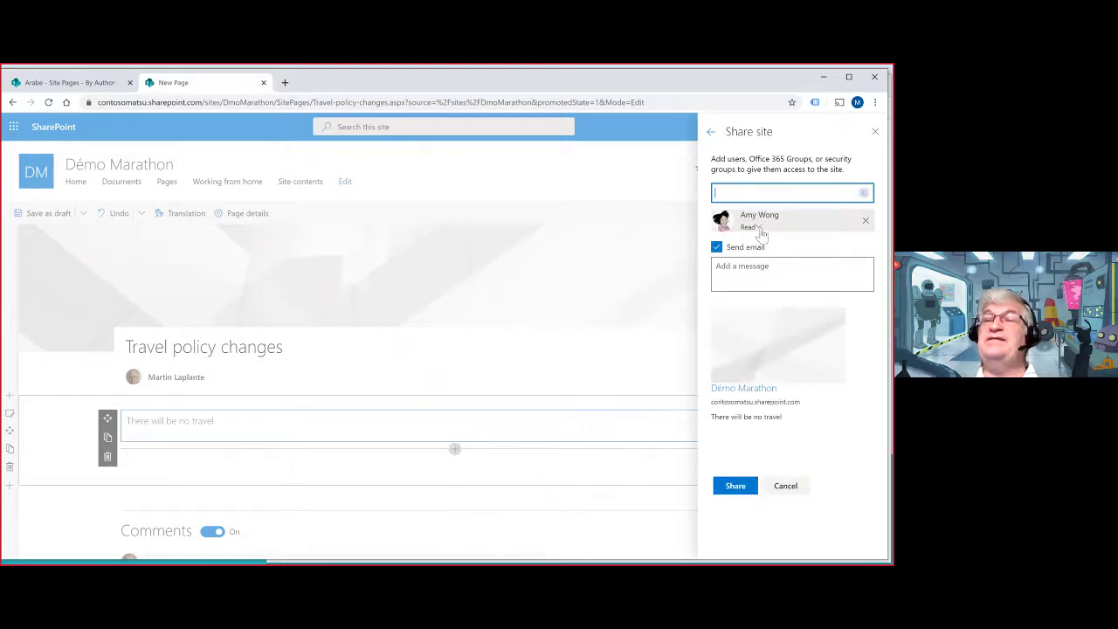
{"action": "left_click", "coordinate": [759, 232]}
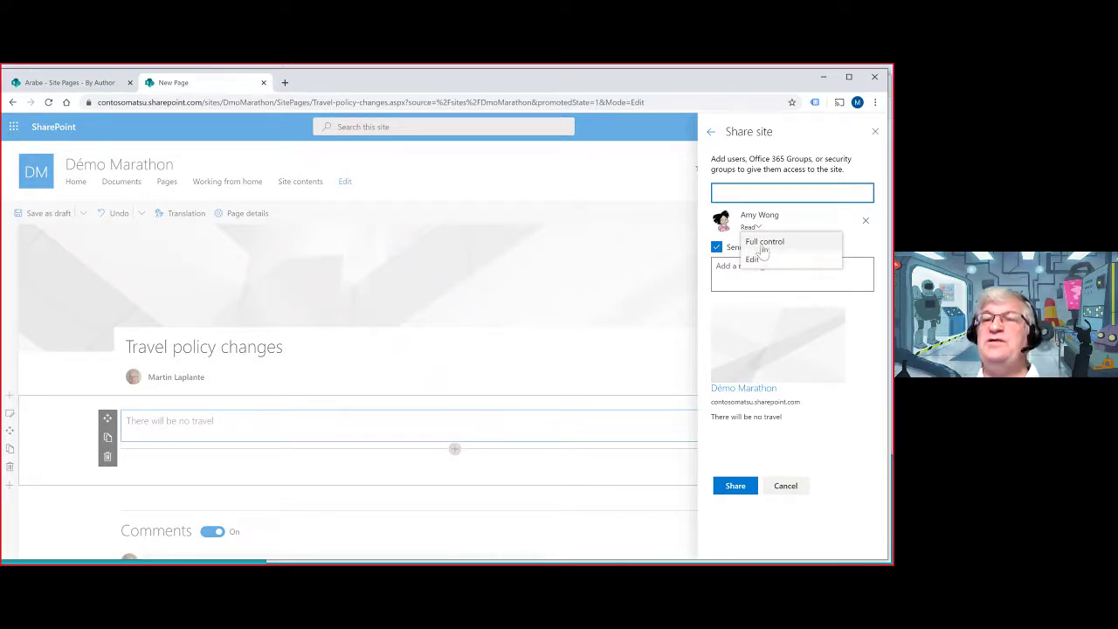
{"action": "left_click", "coordinate": [761, 241]}
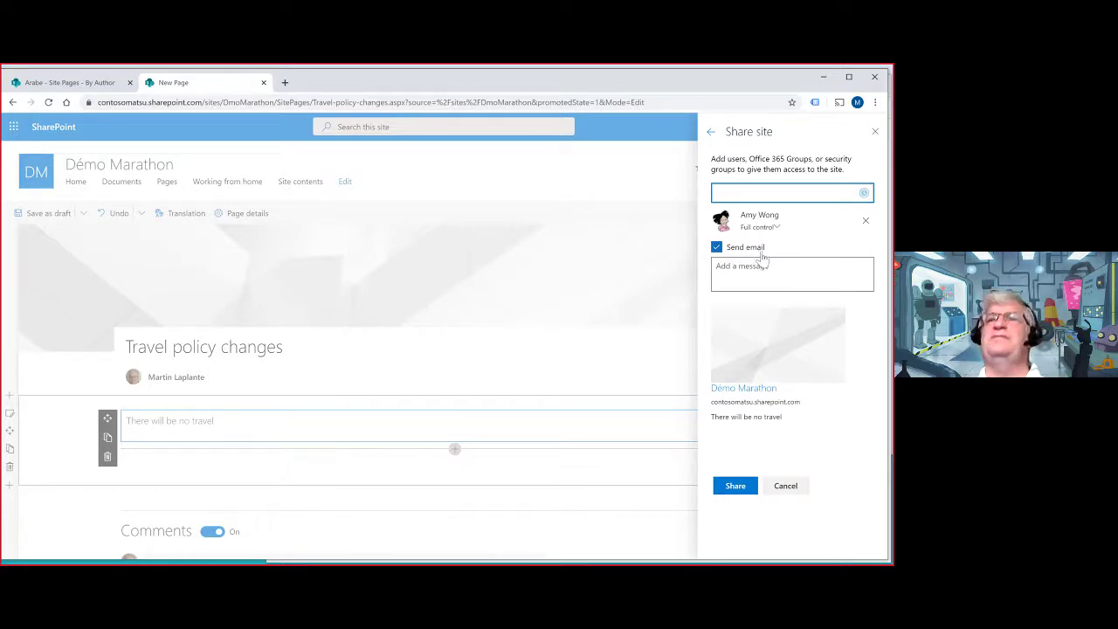
{"action": "left_click", "coordinate": [736, 487]}
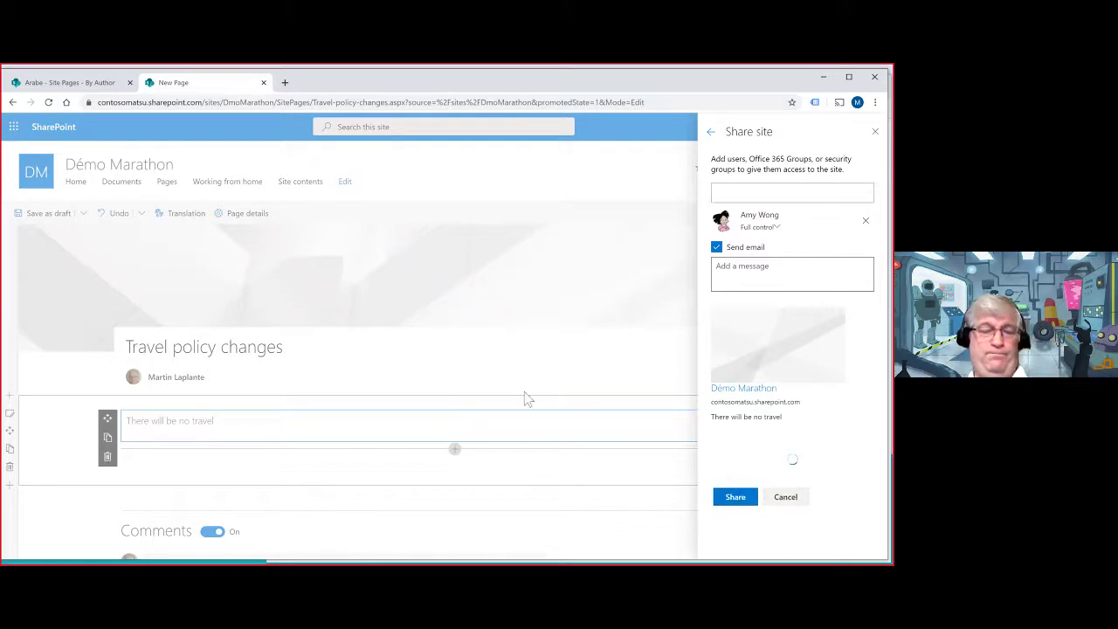
Go back to the translator's Outlook mailbox and start translating from the "Travel policy changes" request
{"action": "key", "text": "alt+Tab"}
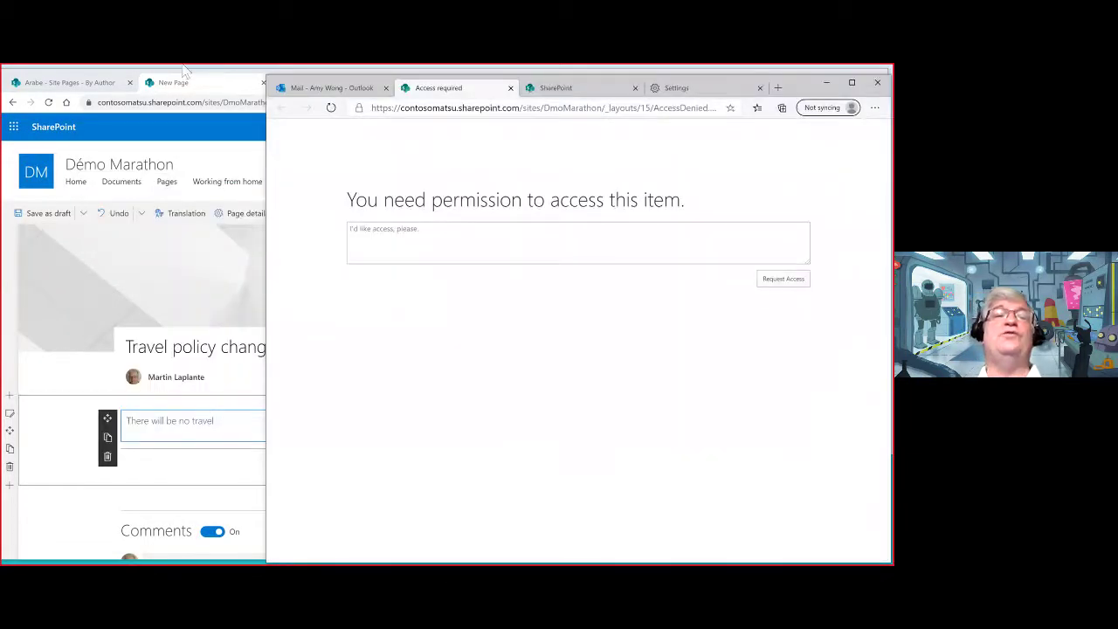
{"action": "left_click", "coordinate": [332, 88]}
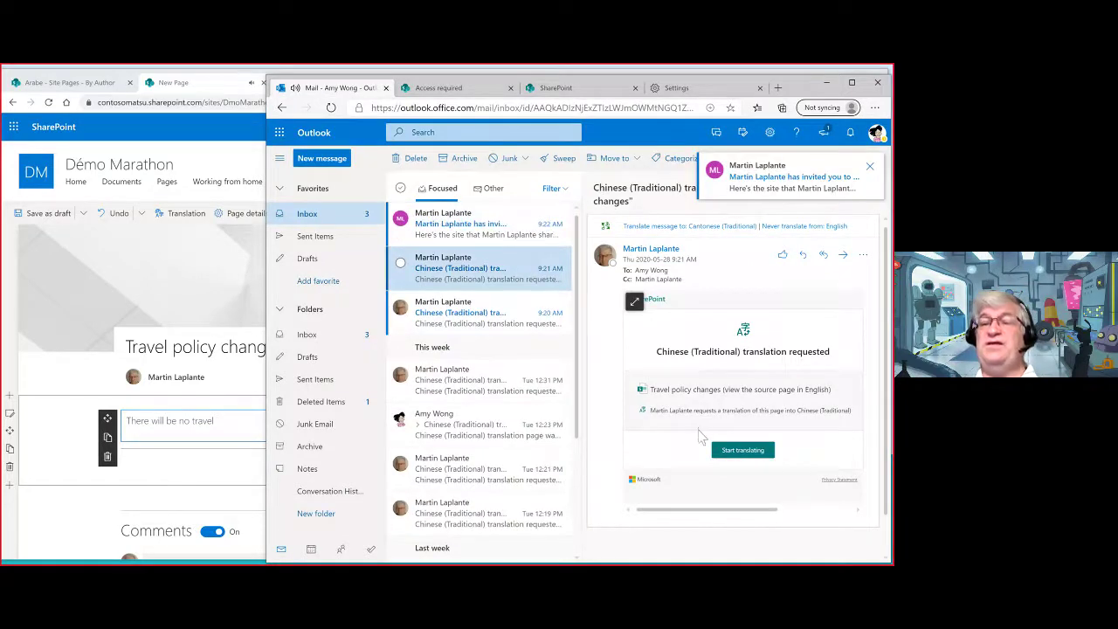
{"action": "left_click", "coordinate": [742, 451]}
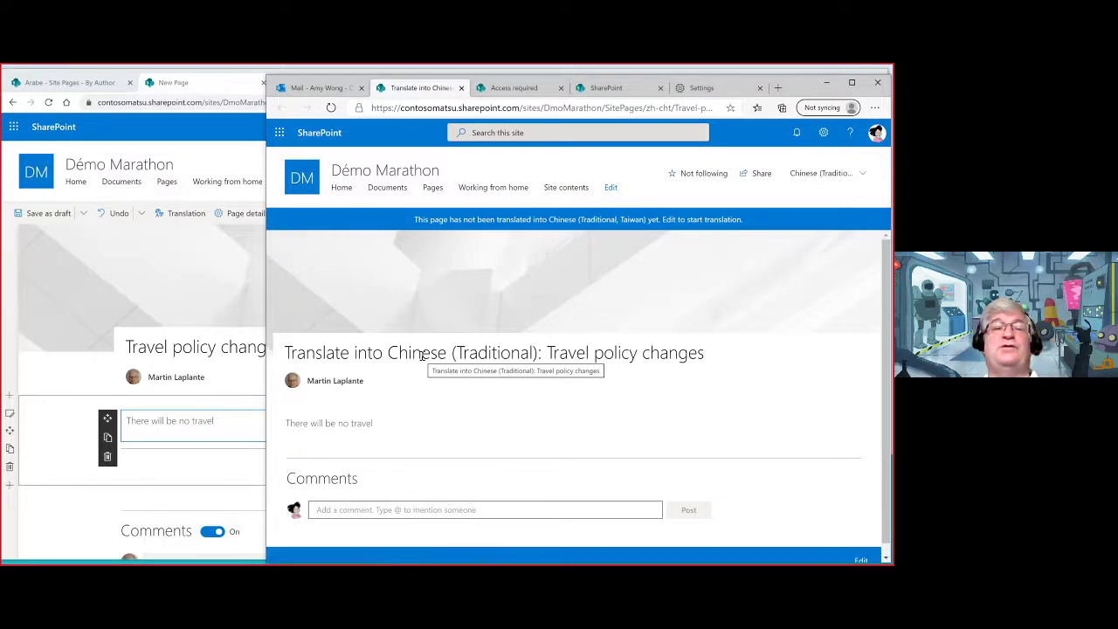
Return to the request email and translate it to Cantonese (Traditional), comparing the translated message with the original
{"action": "left_click", "coordinate": [310, 89]}
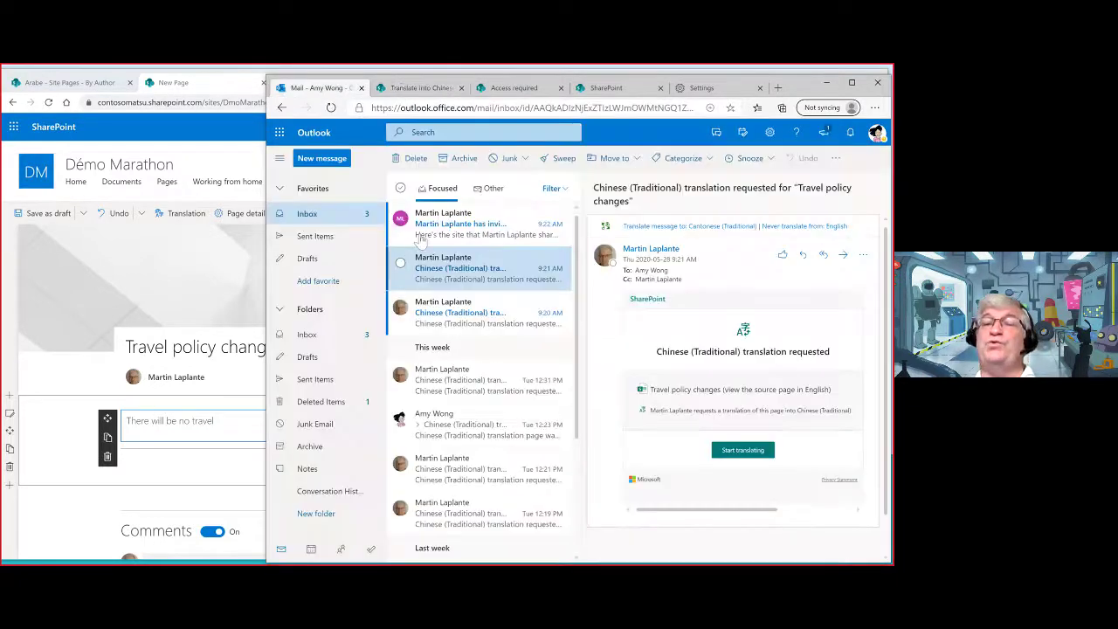
{"action": "left_click", "coordinate": [713, 227]}
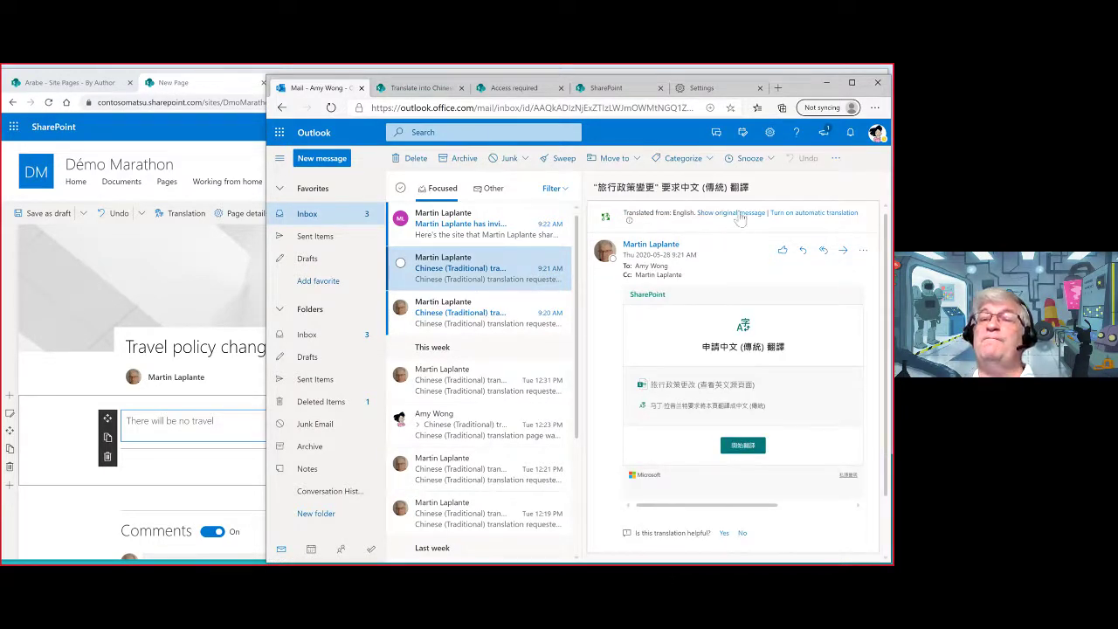
{"action": "left_click", "coordinate": [738, 213]}
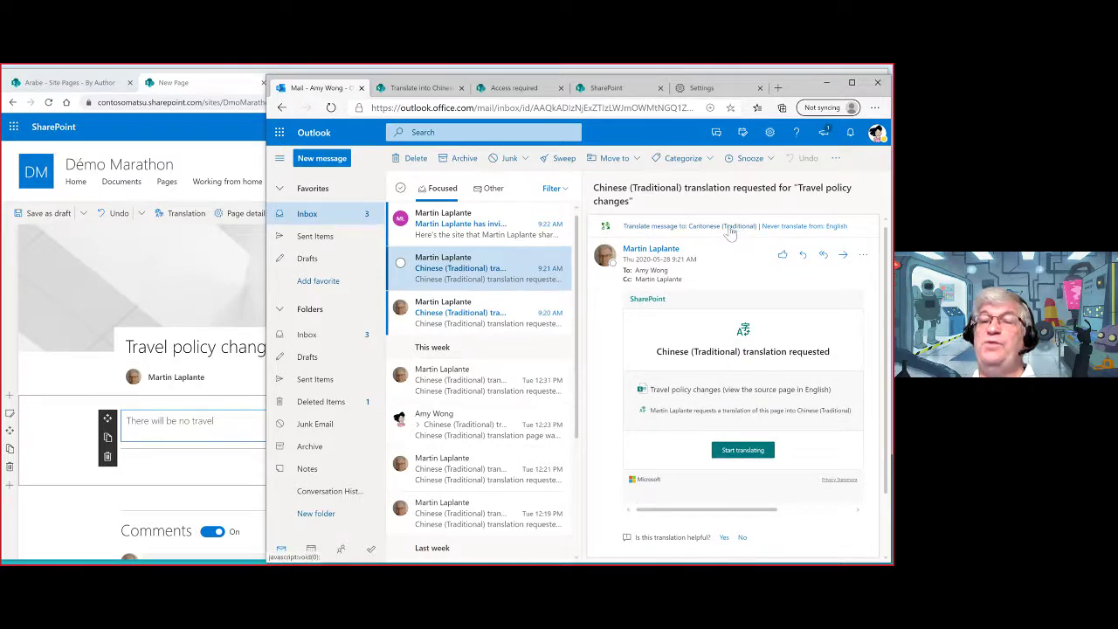
{"action": "left_click", "coordinate": [728, 226]}
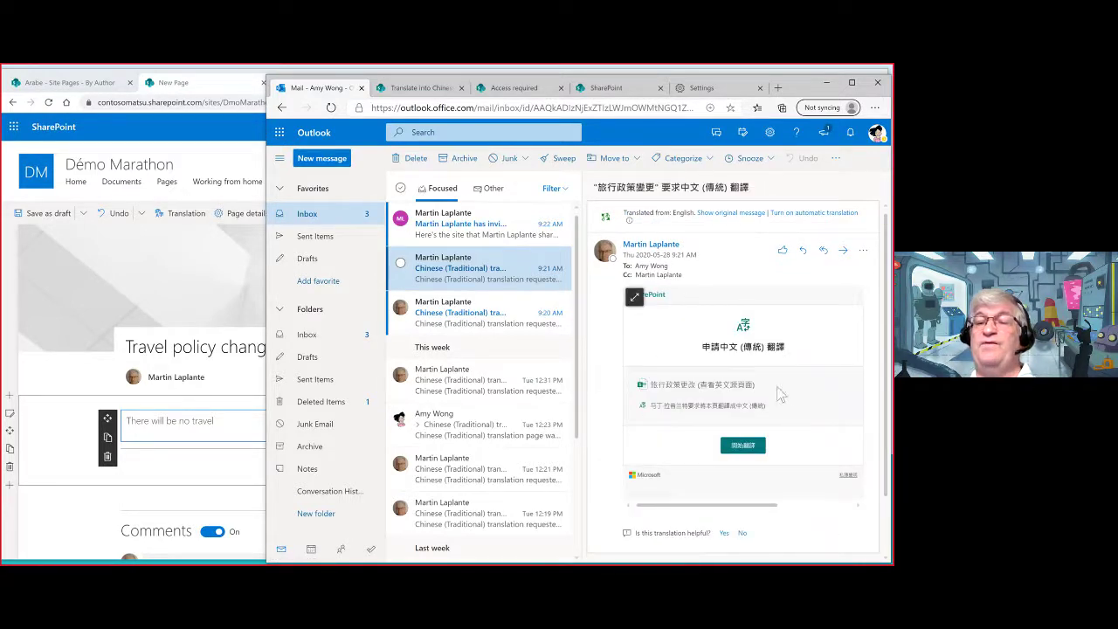
Open the English source page linked in the translated request, return to the email and highlight the source page link
{"action": "left_click_drag", "start_coordinate": [770, 392], "coordinate": [739, 385]}
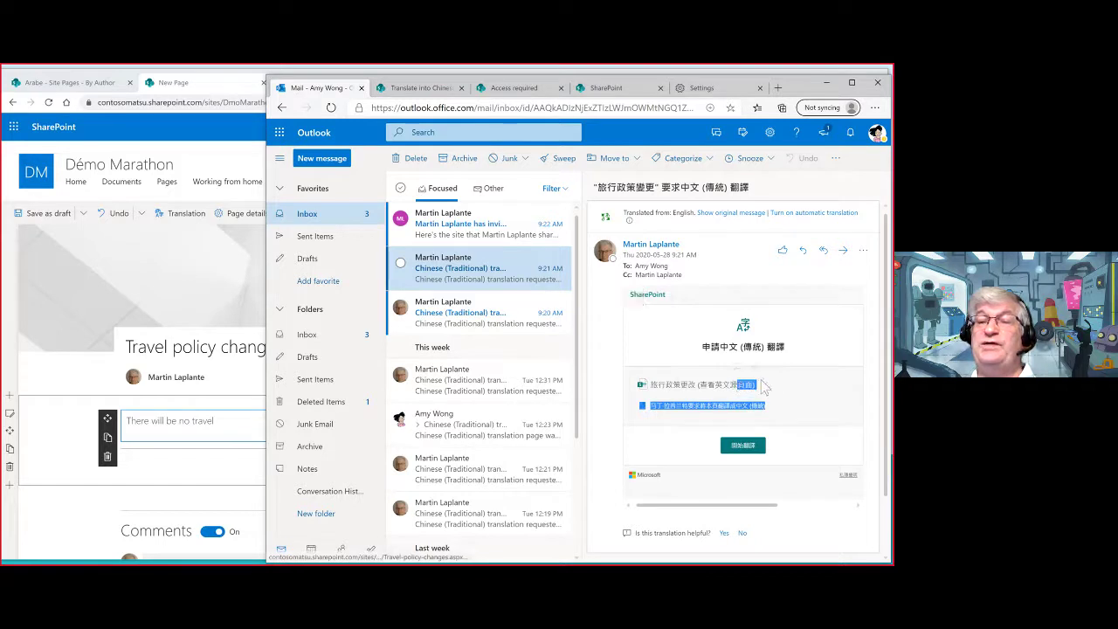
{"action": "left_click", "coordinate": [761, 386]}
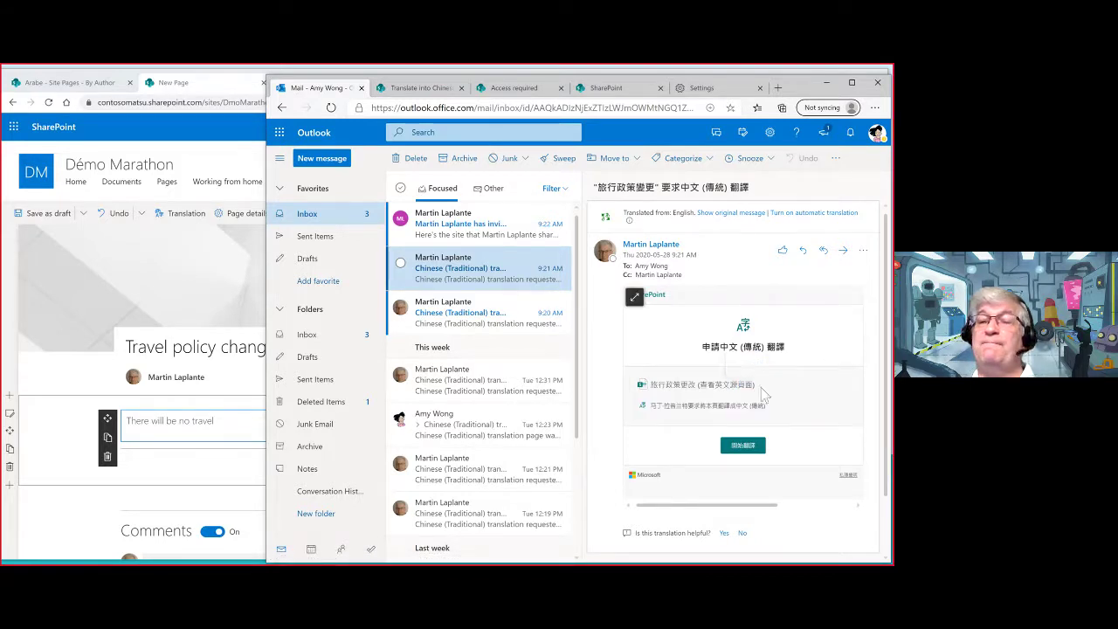
{"action": "left_click", "coordinate": [692, 388]}
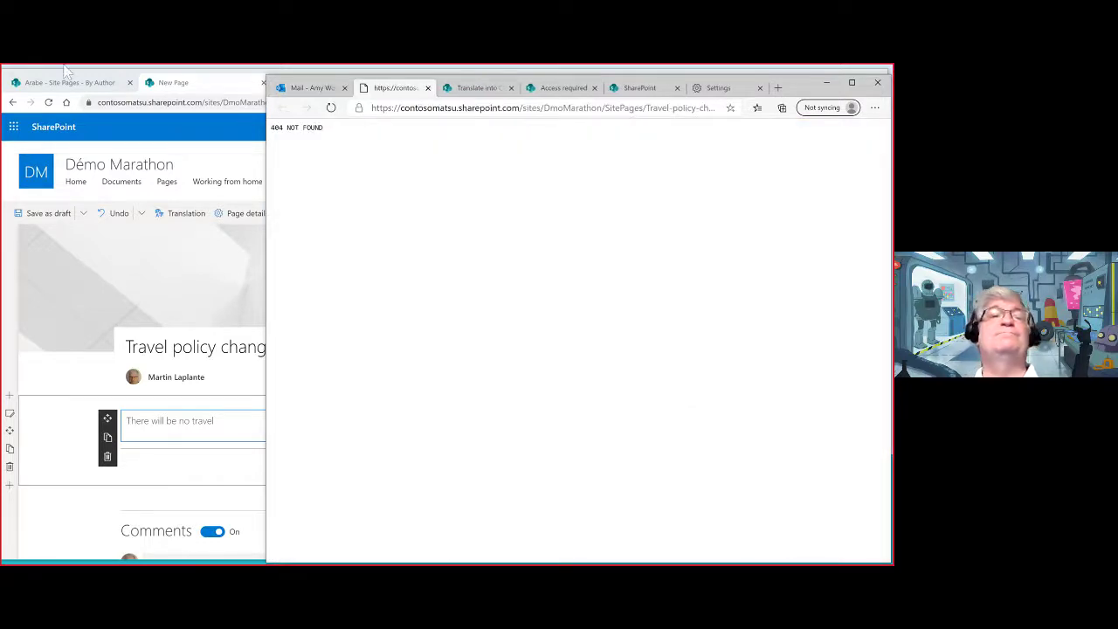
{"action": "left_click", "coordinate": [310, 87]}
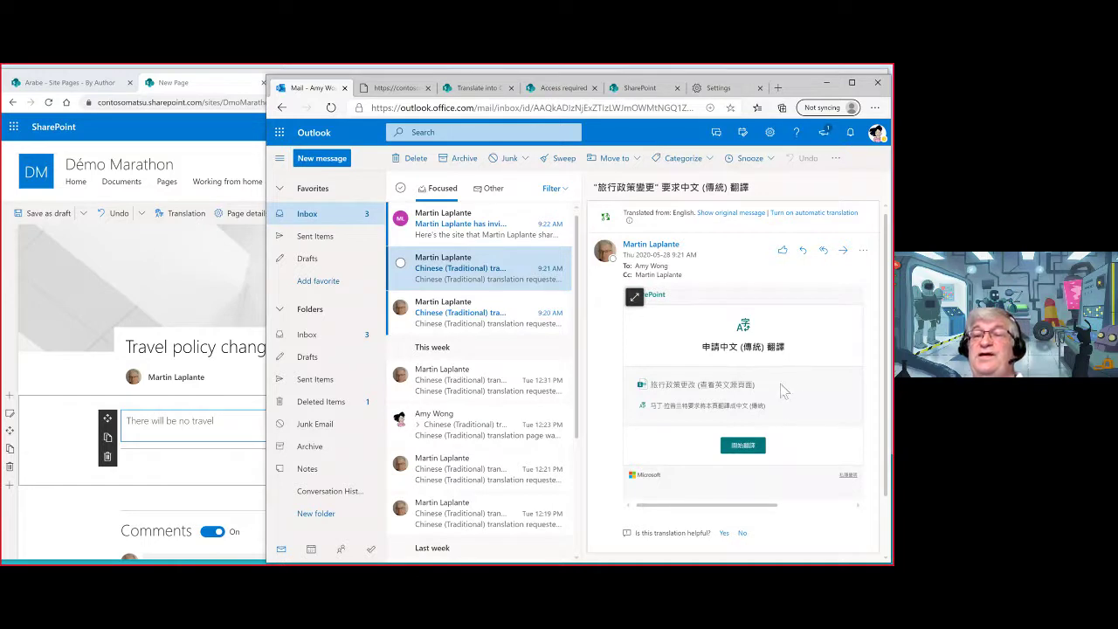
{"action": "left_click_drag", "start_coordinate": [781, 385], "coordinate": [649, 390]}
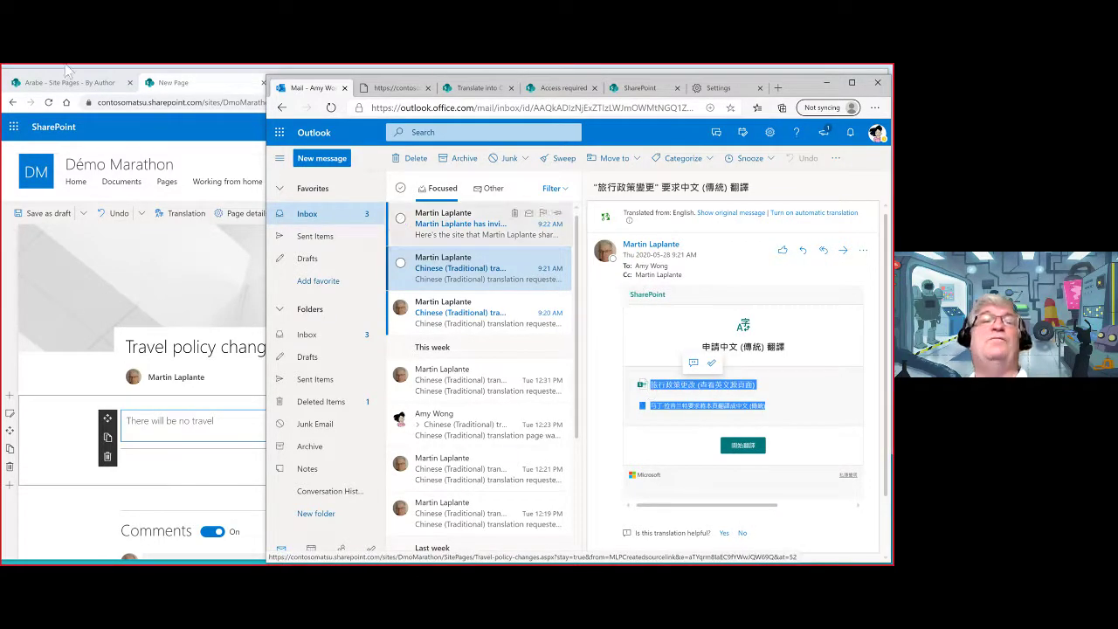
Edit the Chinese (Traditional) travel policy page, replacing its title with the Chinese sentence copied from the email, without the "Action Icon" prefix
{"action": "left_click", "coordinate": [478, 87]}
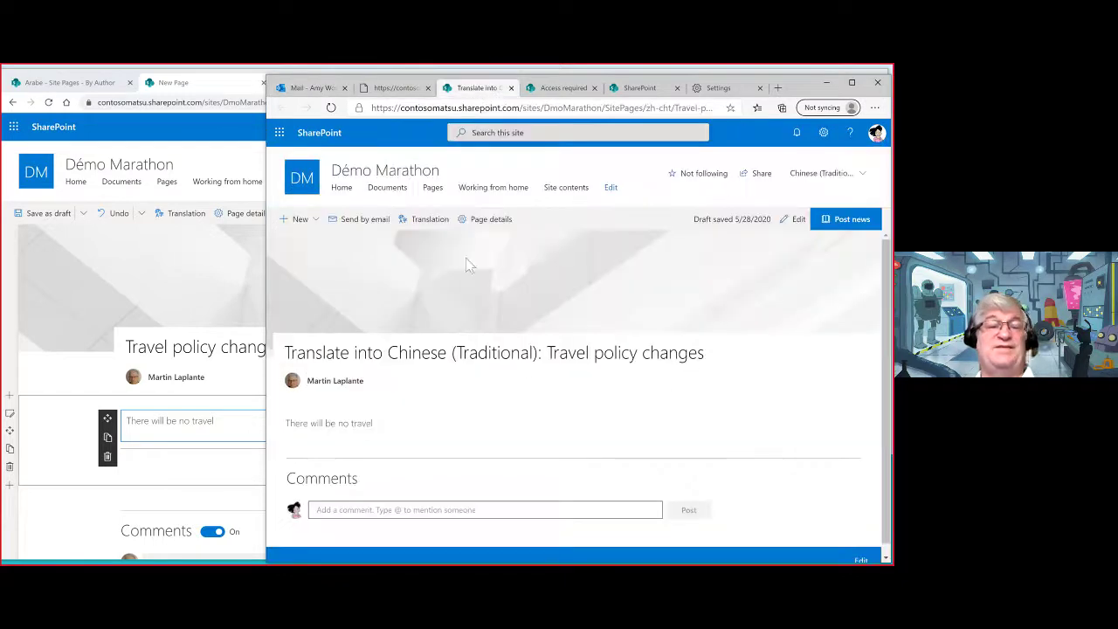
{"action": "left_click", "coordinate": [798, 219]}
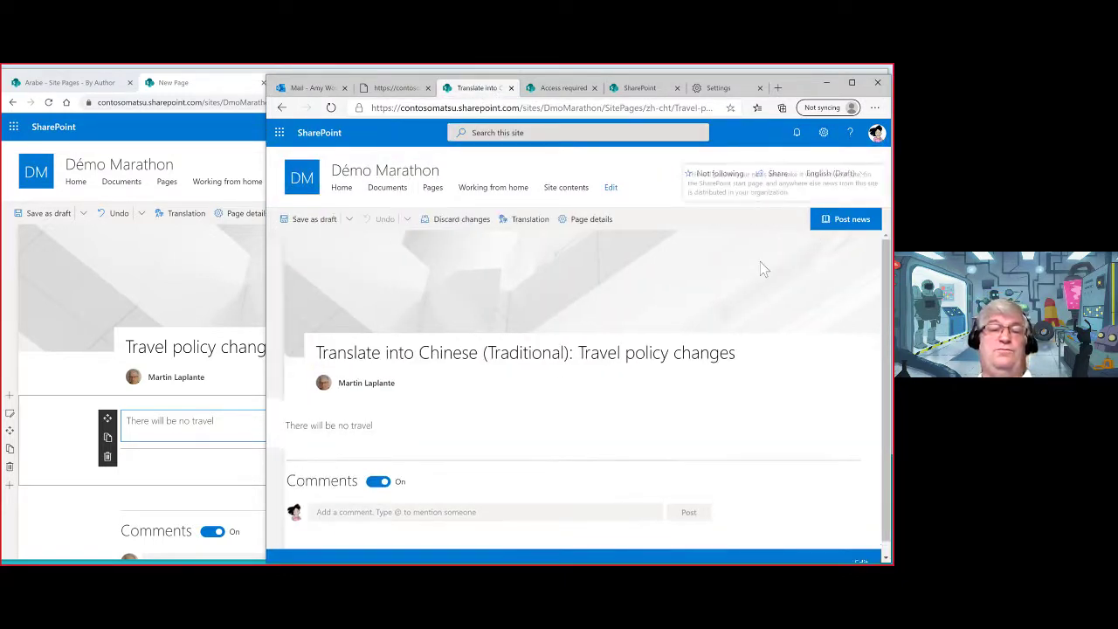
{"action": "triple_click", "coordinate": [451, 352]}
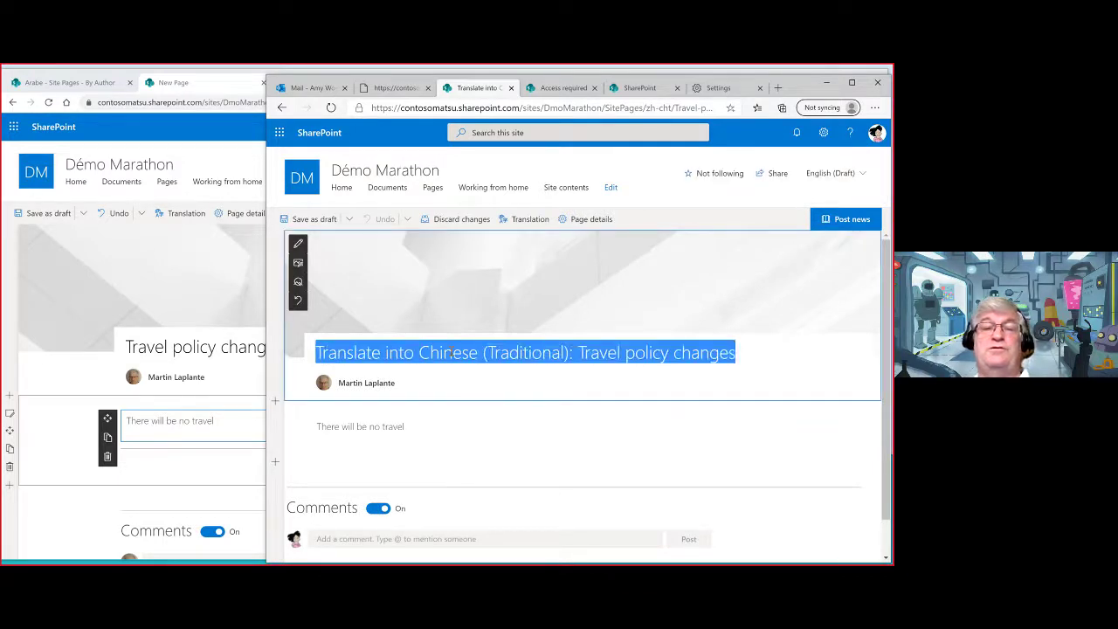
{"action": "type", "text": "Action Icon 马丁·拉普兰特要求将本頁翻譯成中文 (傳統)"}
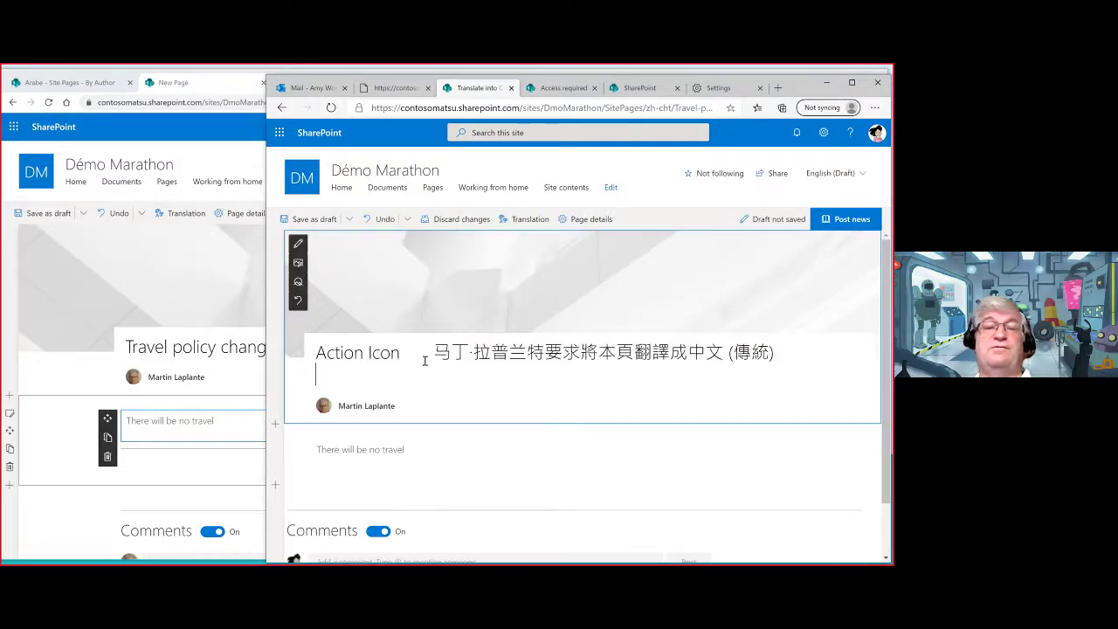
{"action": "left_click_drag", "start_coordinate": [435, 348], "coordinate": [94, 334]}
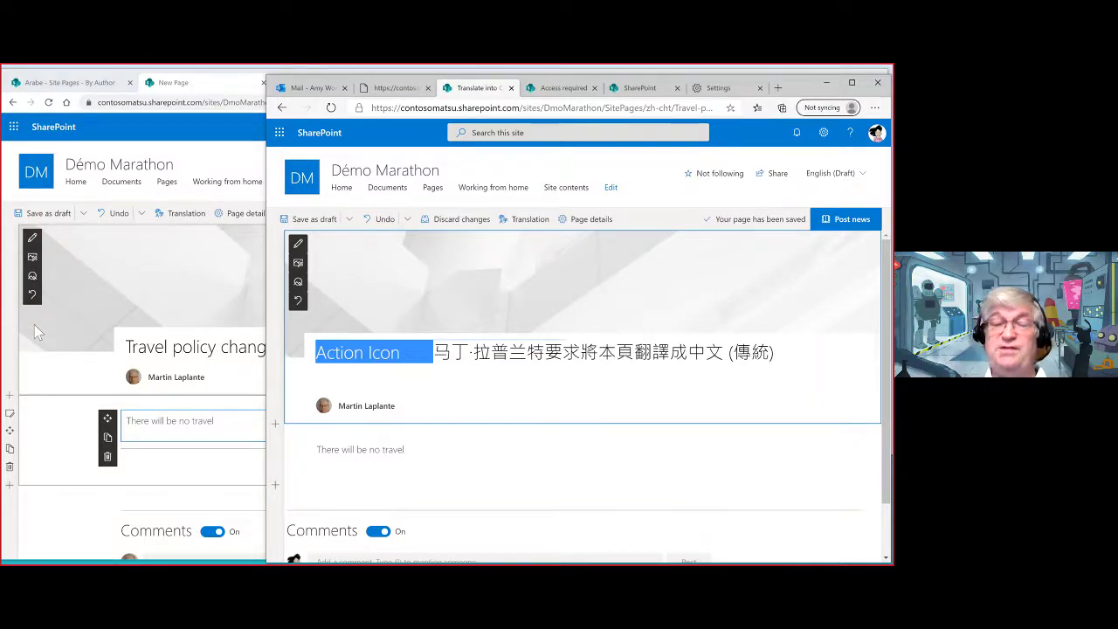
{"action": "key", "text": "BackSpace"}
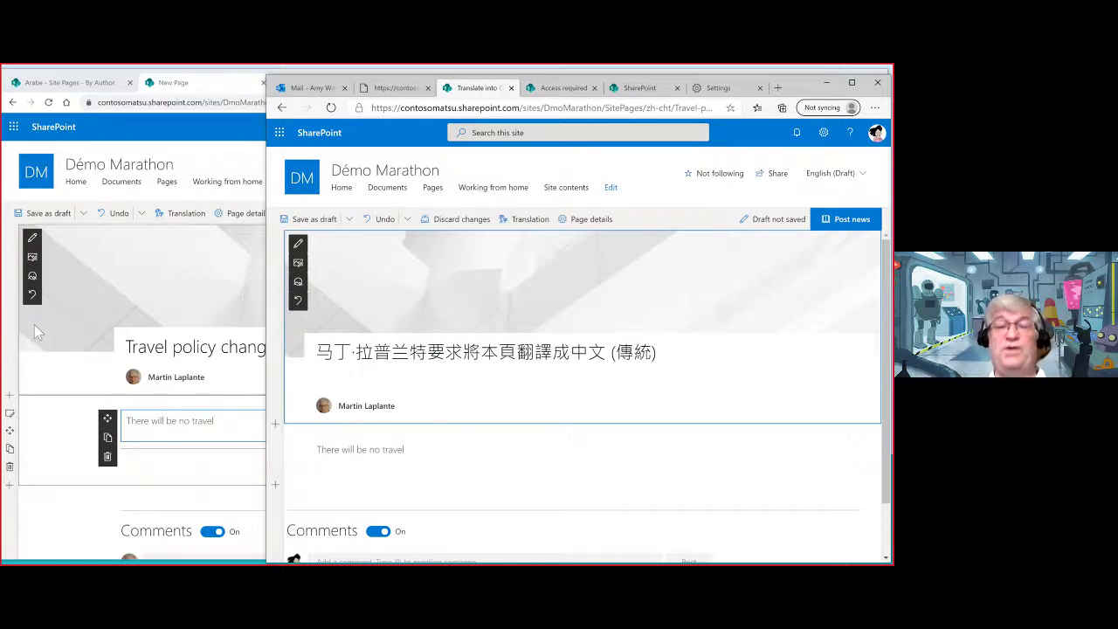
Replace the body text "There will be no travel" with a copy of the Chinese title and post the translated news
{"action": "key", "text": "shift+Right"}
{"action": "key", "text": "shift+Right"}
{"action": "key", "text": "shift+Right"}
{"action": "key", "text": "shift+Right"}
{"action": "key", "text": "shift+Right"}
{"action": "key", "text": "shift+Right"}
{"action": "key", "text": "shift+Right"}
{"action": "key", "text": "shift+Right"}
{"action": "key", "text": "shift+Right"}
{"action": "key", "text": "shift+Right"}
{"action": "key", "text": "shift+Right"}
{"action": "key", "text": "shift+Right"}
{"action": "key", "text": "shift+Right"}
{"action": "key", "text": "shift+Right"}
{"action": "key", "text": "shift+Right"}
{"action": "key", "text": "shift+Right"}
{"action": "key", "text": "shift+Right"}
{"action": "key", "text": "shift+Right"}
{"action": "key", "text": "shift+Right"}
{"action": "key", "text": "shift+Right"}
{"action": "key", "text": "ctrl+c"}
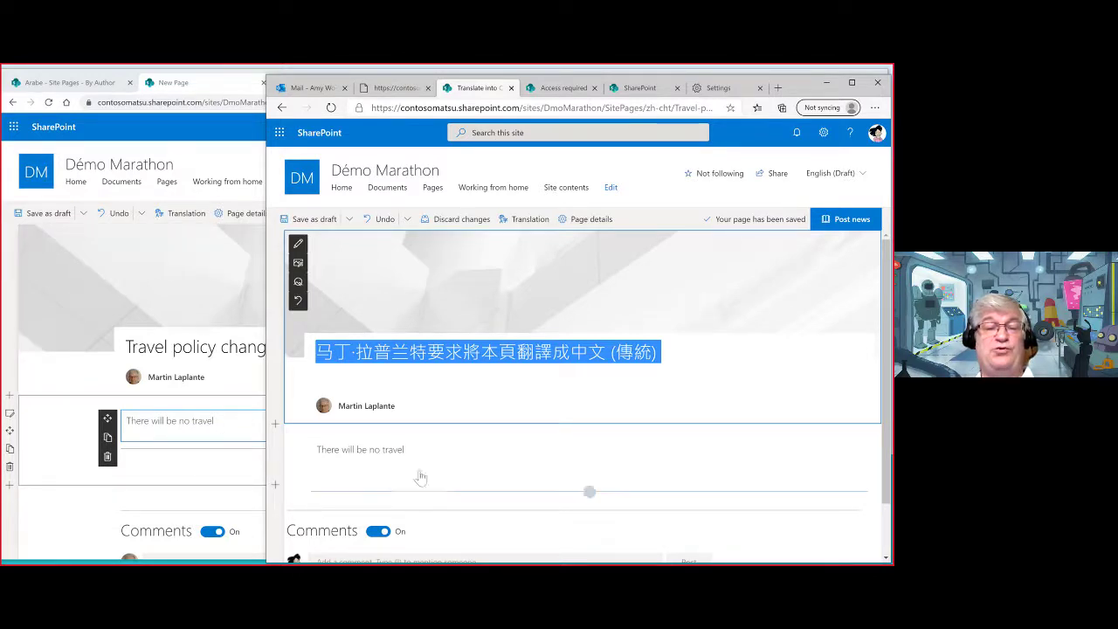
{"action": "left_click", "coordinate": [404, 450]}
{"action": "key", "text": "ctrl+shift+Left"}
{"action": "key", "text": "ctrl+shift+Left"}
{"action": "key", "text": "ctrl+shift+Left"}
{"action": "key", "text": "ctrl+shift+Left"}
{"action": "key", "text": "ctrl+shift+Left"}
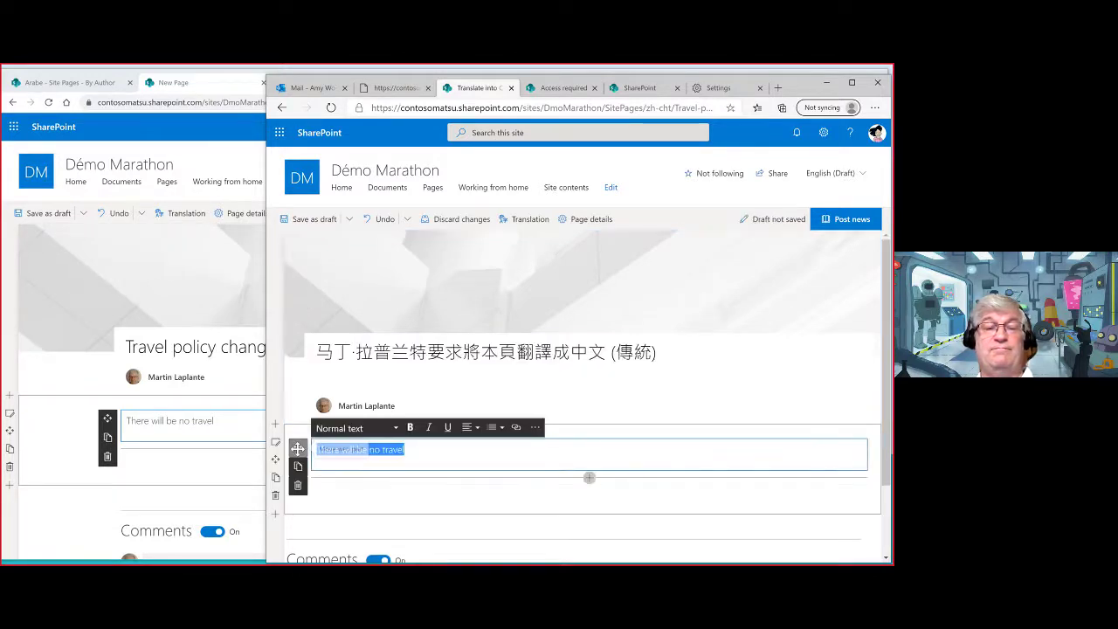
{"action": "key", "text": "ctrl+v"}
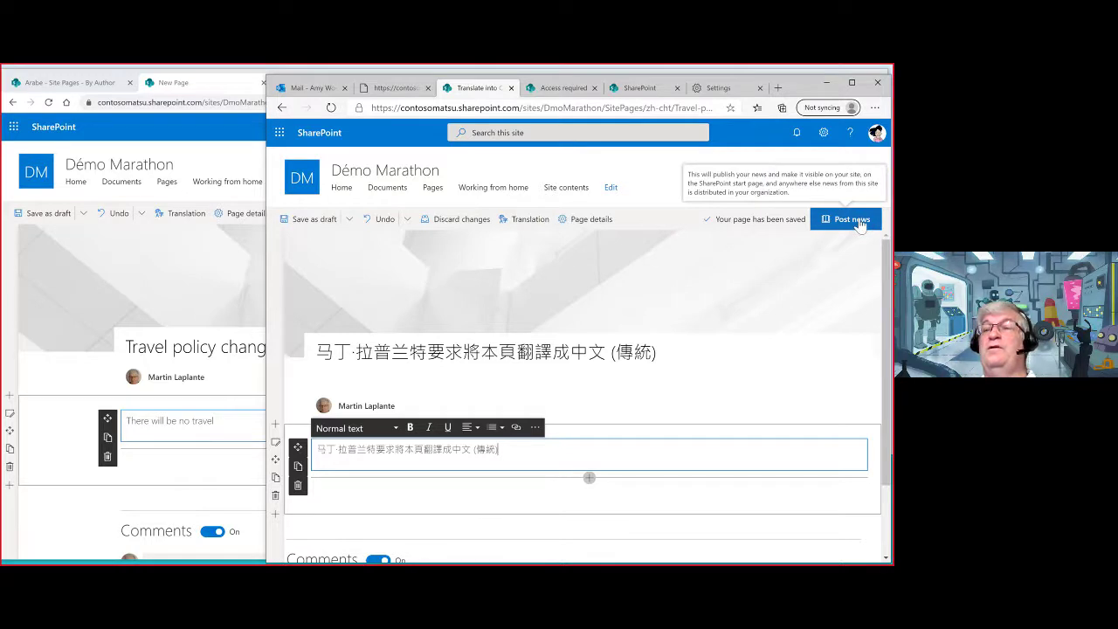
{"action": "left_click", "coordinate": [859, 224]}
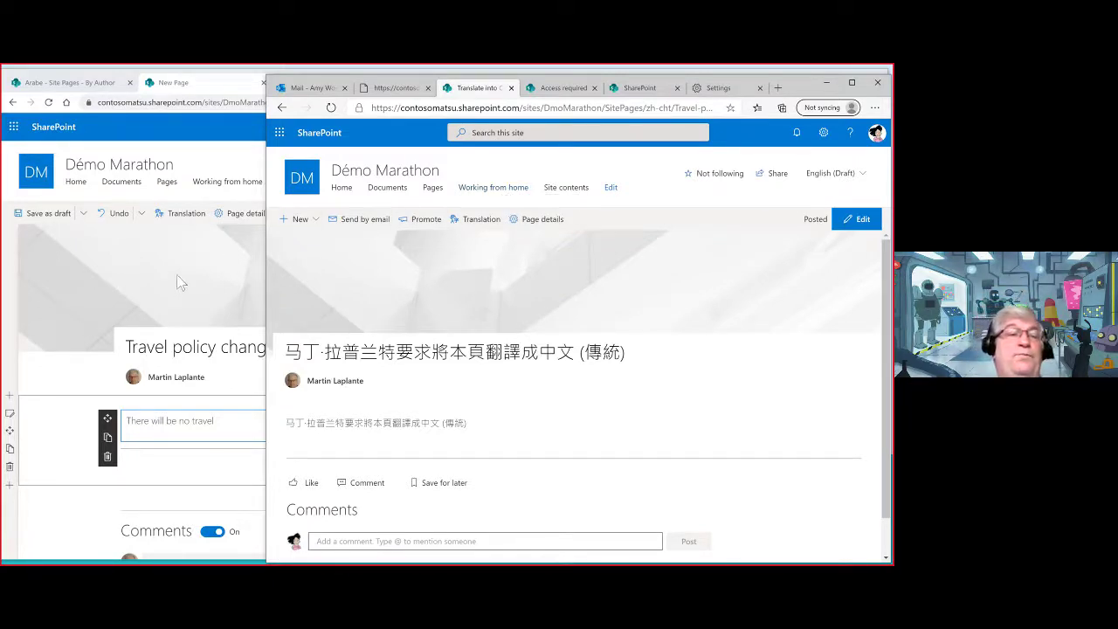
Return to the English news draft's window, reload it, check its translation statuses and view the published Chinese (Traditional, Taiwan) page
{"action": "mouse_move", "coordinate": [179, 286]}
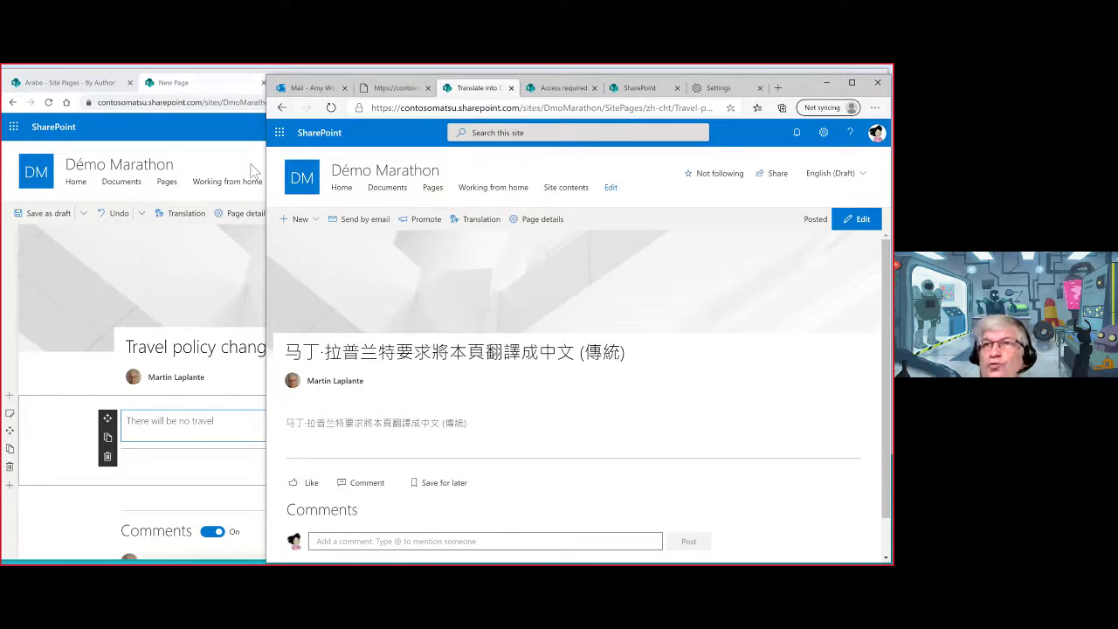
{"action": "left_click", "coordinate": [143, 277]}
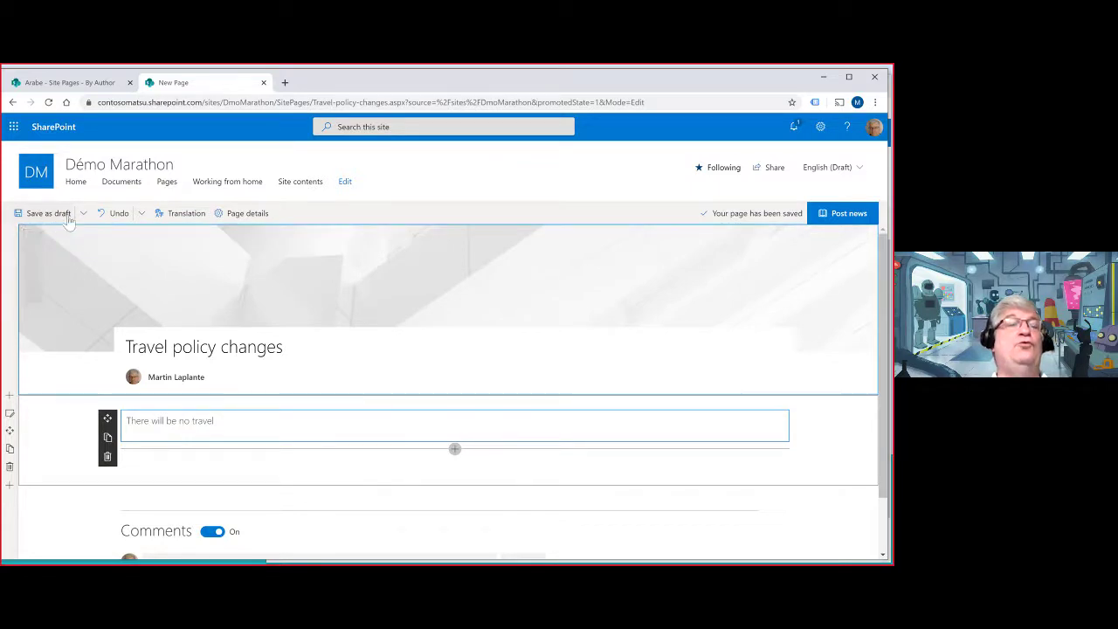
{"action": "left_click", "coordinate": [48, 102]}
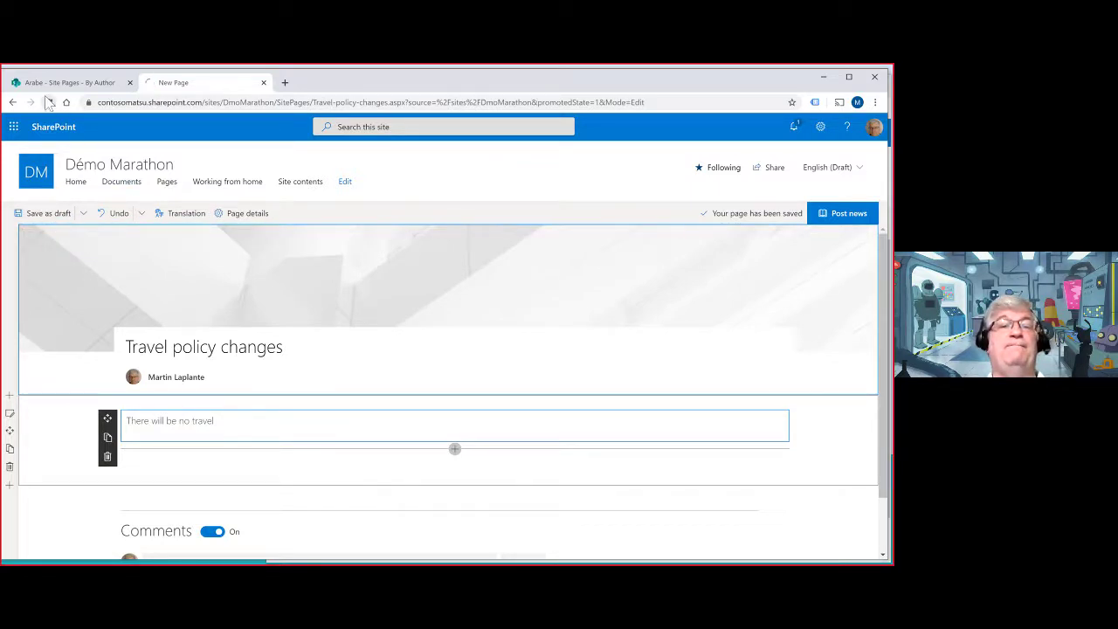
{"action": "left_click", "coordinate": [181, 215]}
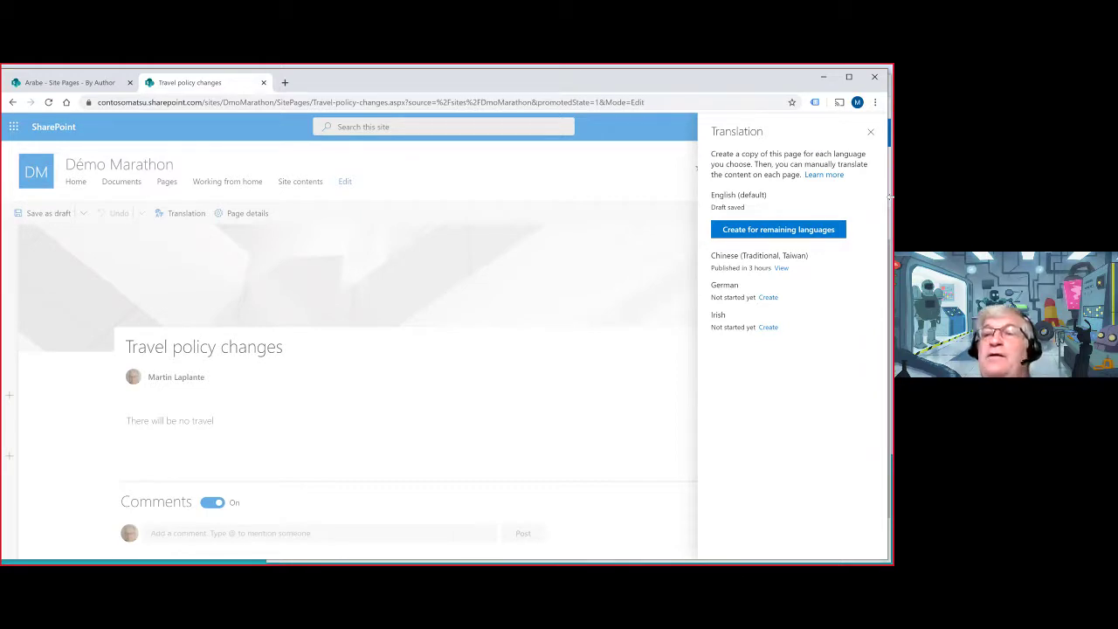
{"action": "left_click", "coordinate": [782, 268]}
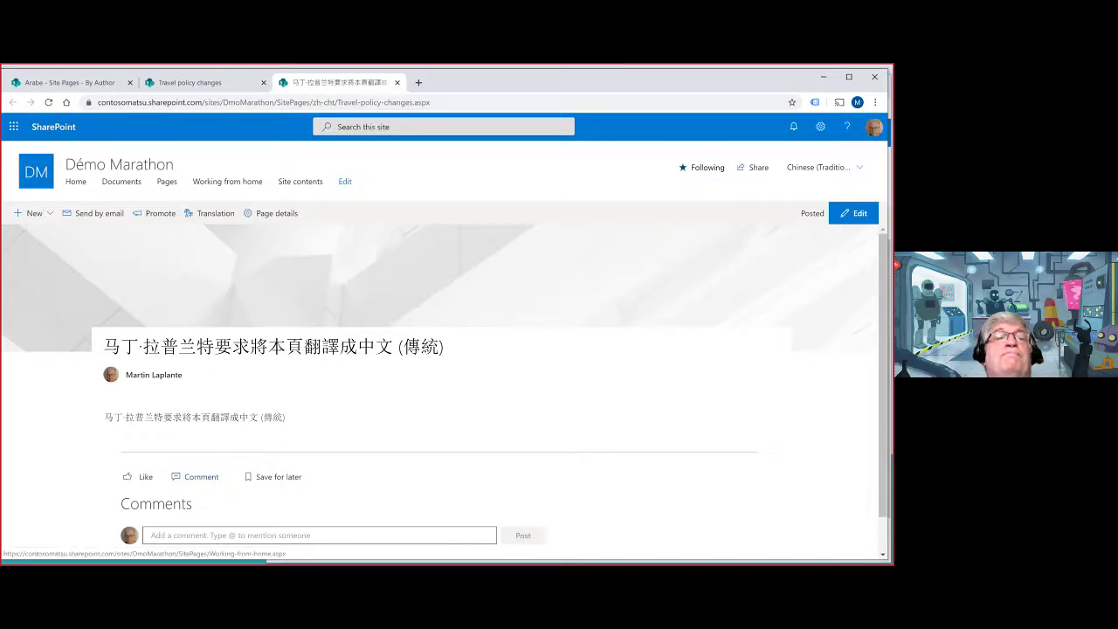
{"action": "left_click", "coordinate": [200, 82]}
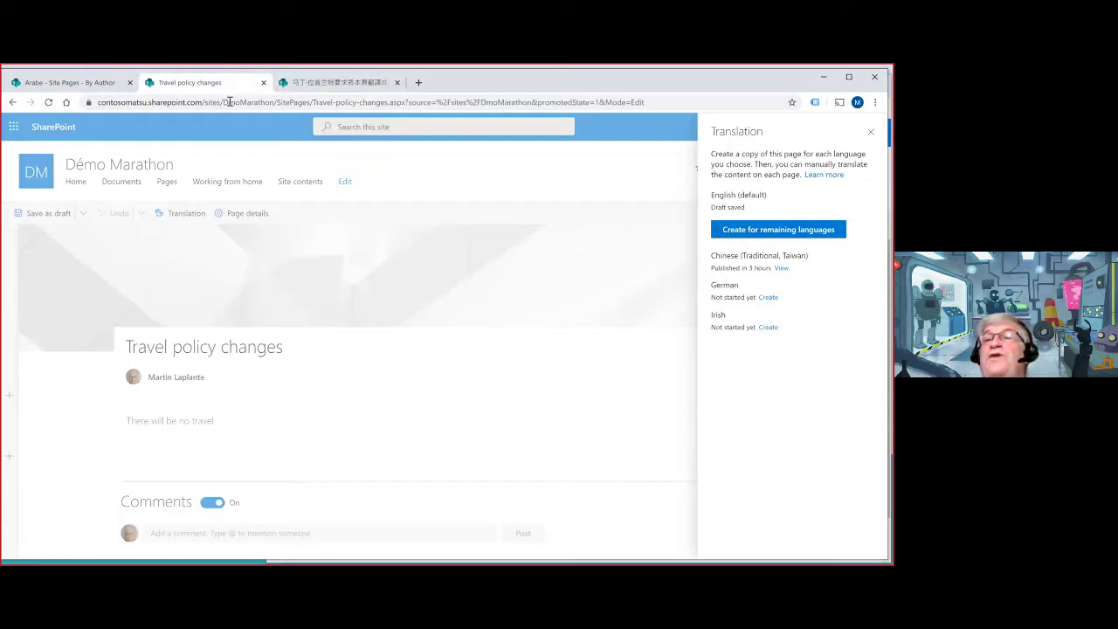
{"action": "left_click", "coordinate": [871, 133]}
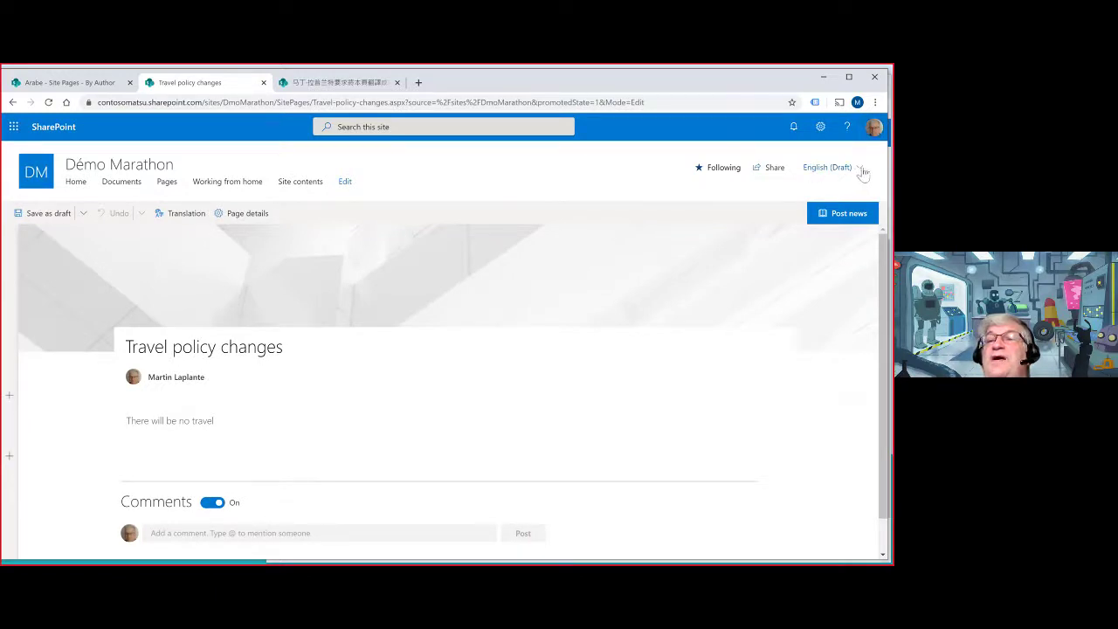
Switch the news page's display language to Chinese (Traditional, Taiwan) and back to English (Draft)
{"action": "left_click", "coordinate": [862, 173]}
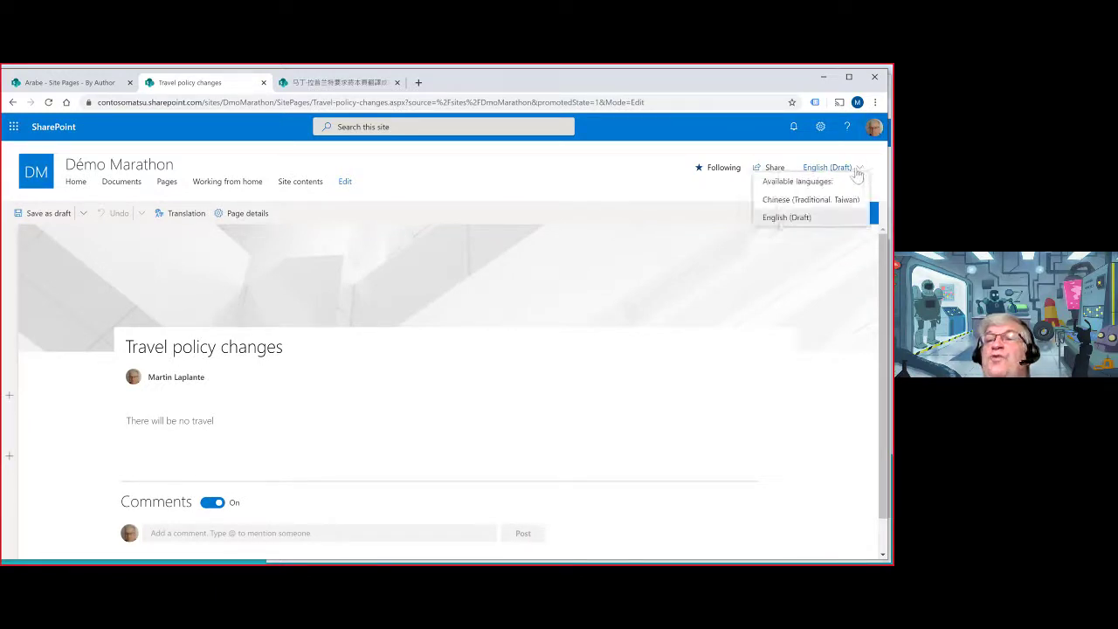
{"action": "left_click", "coordinate": [800, 204]}
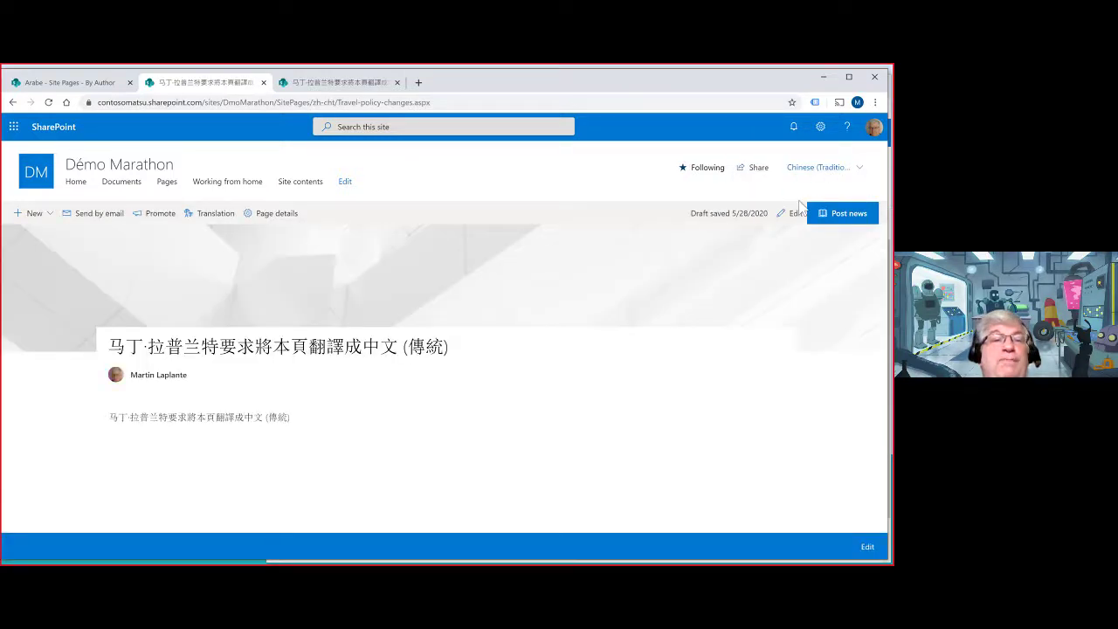
{"action": "left_click", "coordinate": [844, 170]}
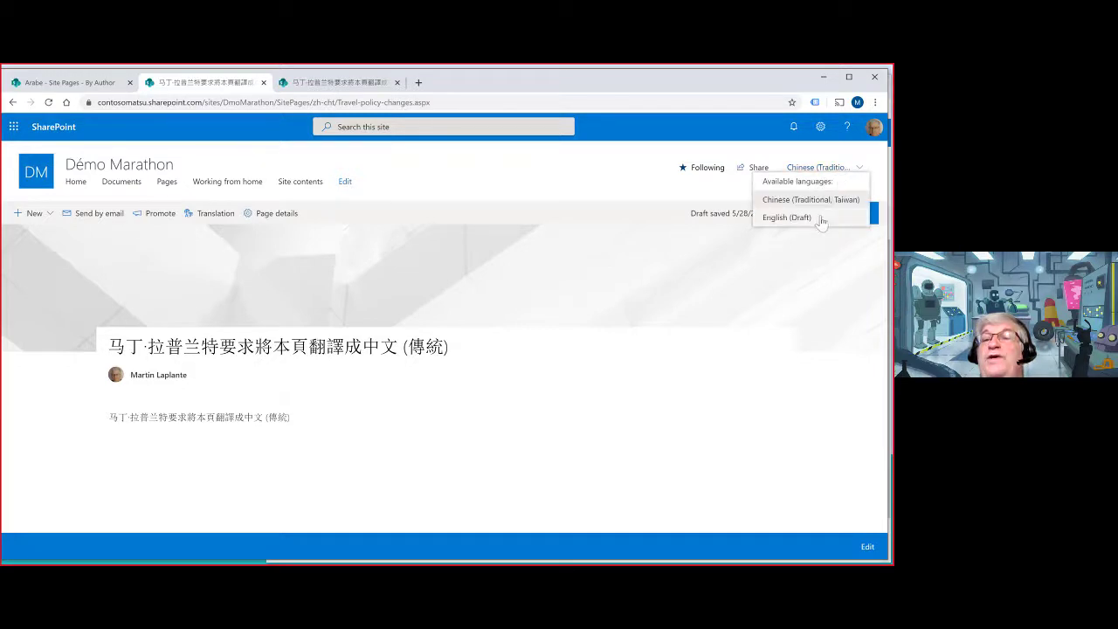
{"action": "left_click", "coordinate": [818, 220]}
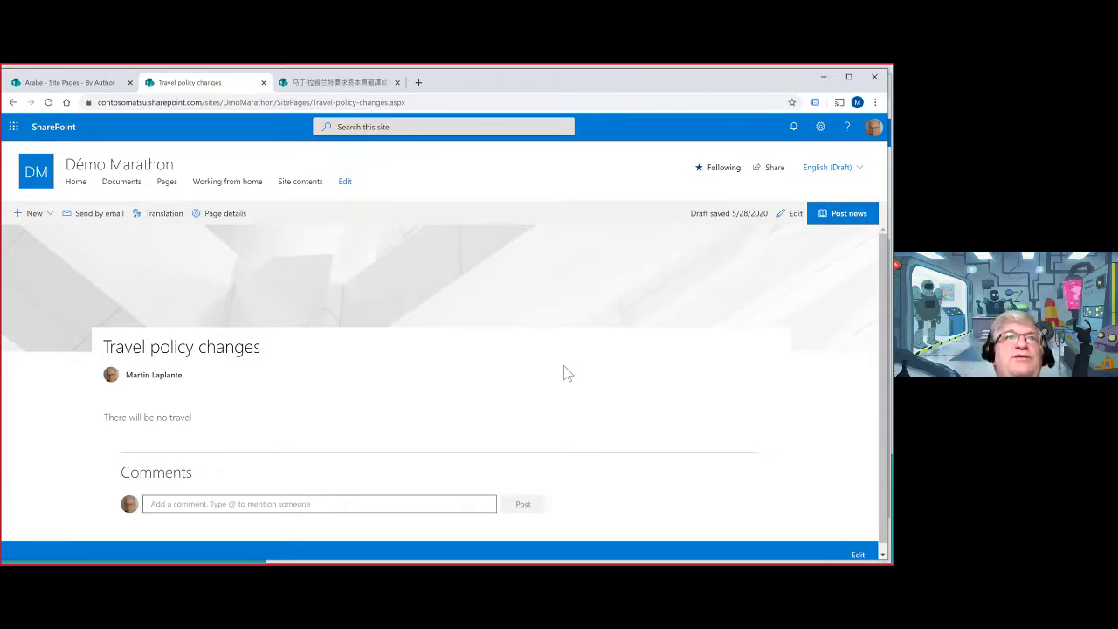
Post the English "Travel policy changes" news and view the News section on the site's home page
{"action": "left_click", "coordinate": [835, 223]}
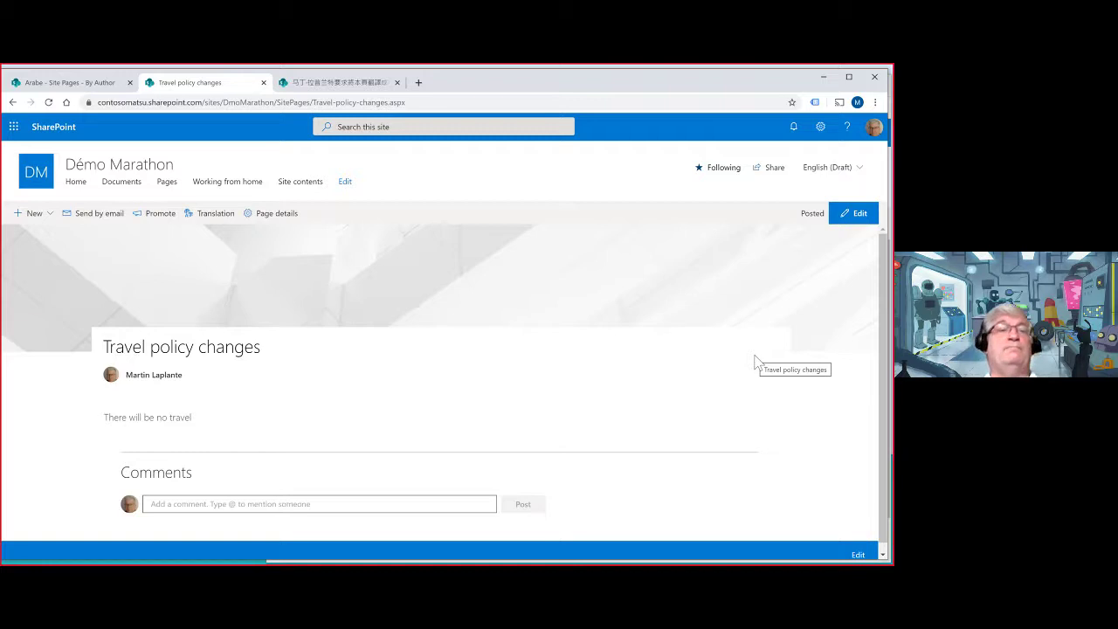
{"action": "left_click", "coordinate": [77, 183]}
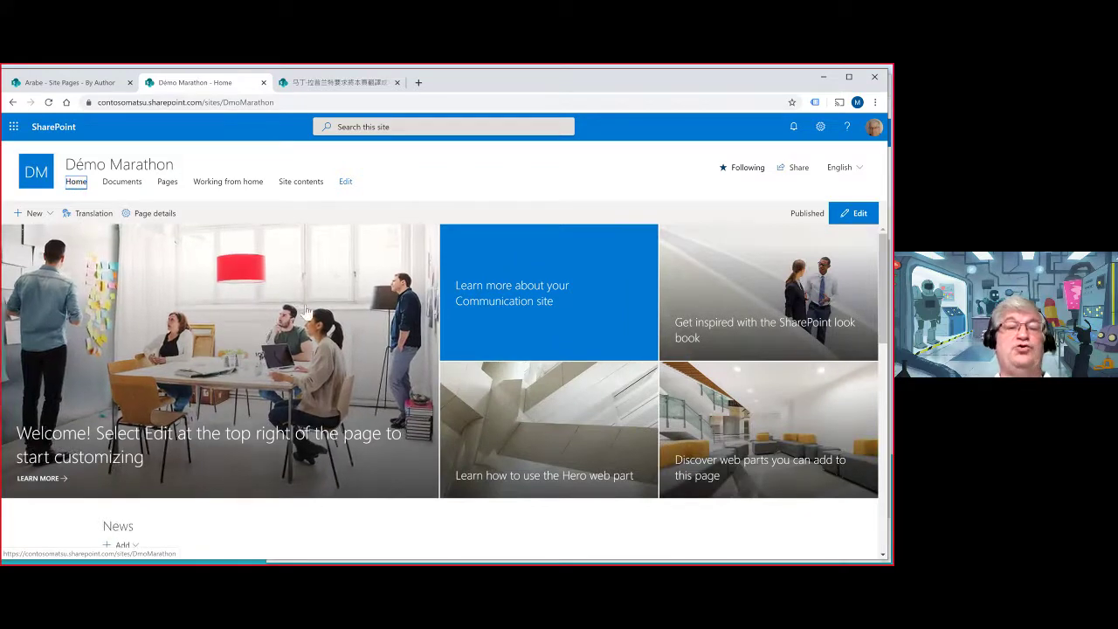
{"action": "scroll", "coordinate": [306, 307], "scroll_direction": "down", "scroll_amount": 3}
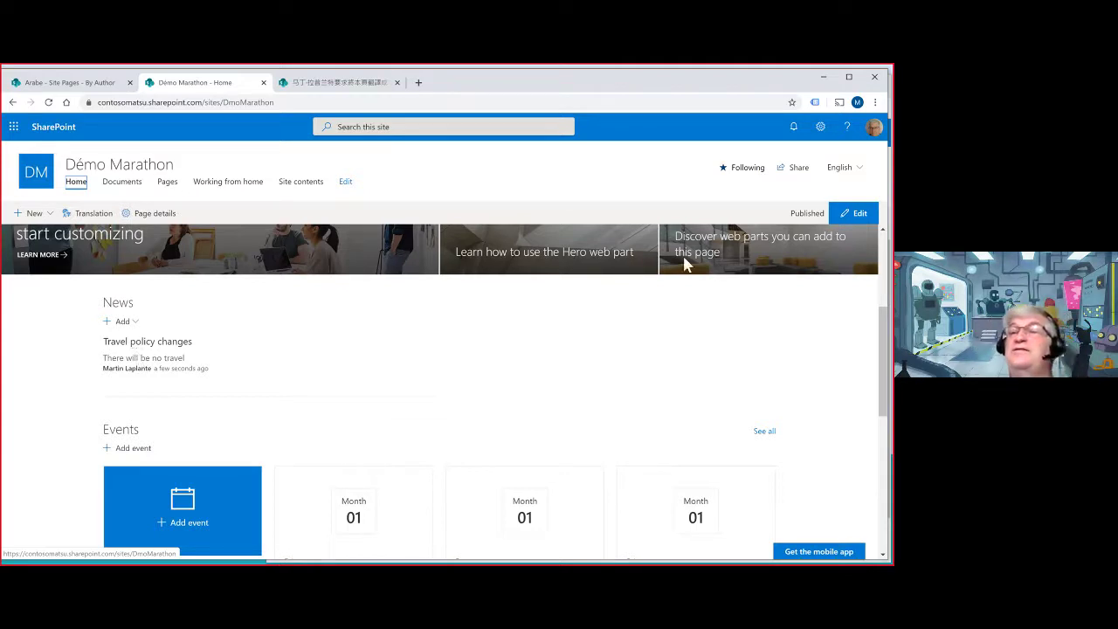
Switch the home page to Chinese (Traditional, Taiwan) and examine which version of the news post its News section lists
{"action": "left_click", "coordinate": [859, 169]}
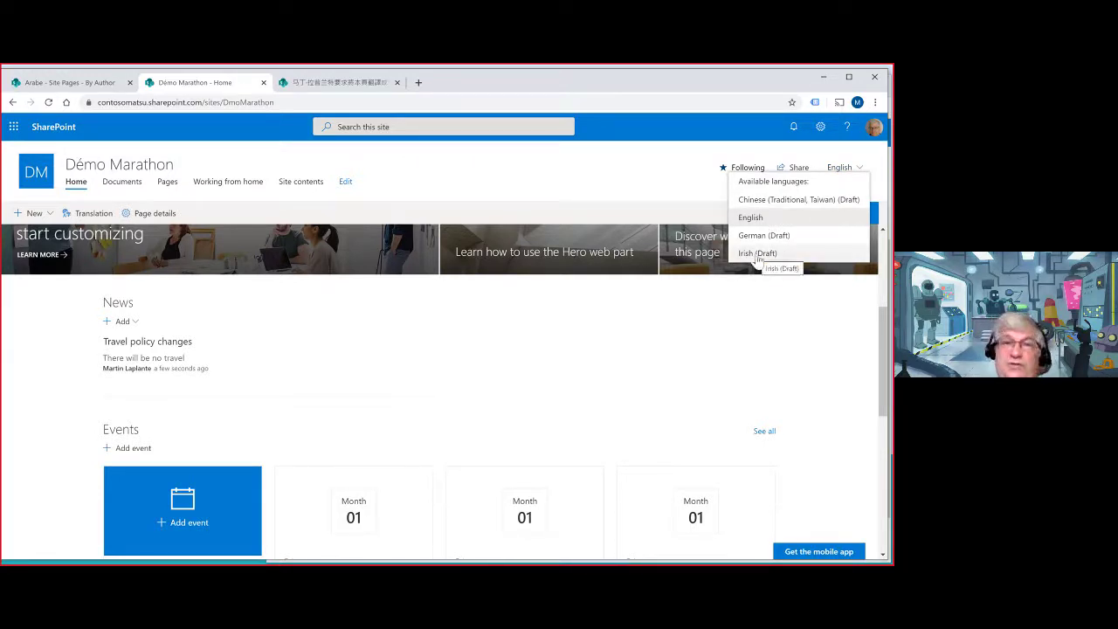
{"action": "left_click", "coordinate": [759, 203]}
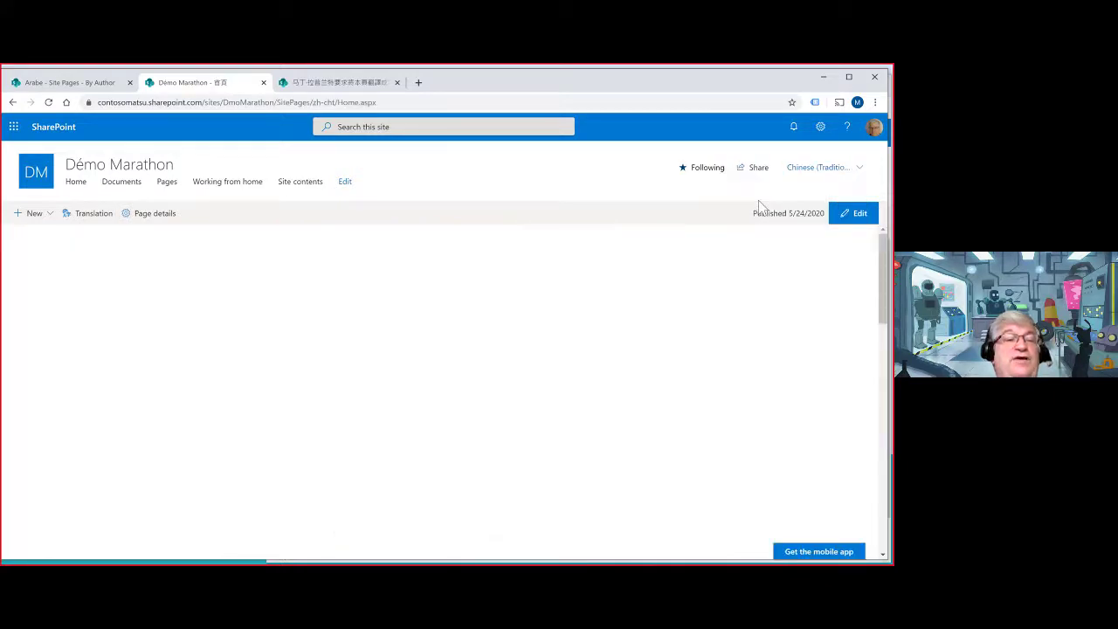
{"action": "scroll", "coordinate": [602, 322], "scroll_direction": "down", "scroll_amount": 5}
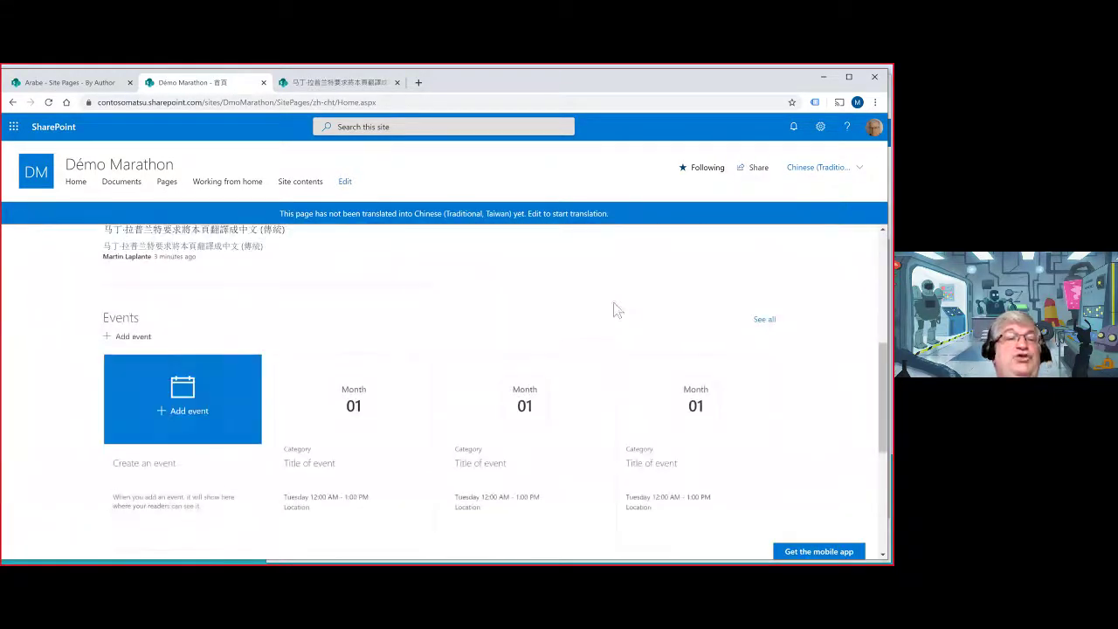
{"action": "scroll", "coordinate": [548, 301], "scroll_direction": "up", "scroll_amount": 2}
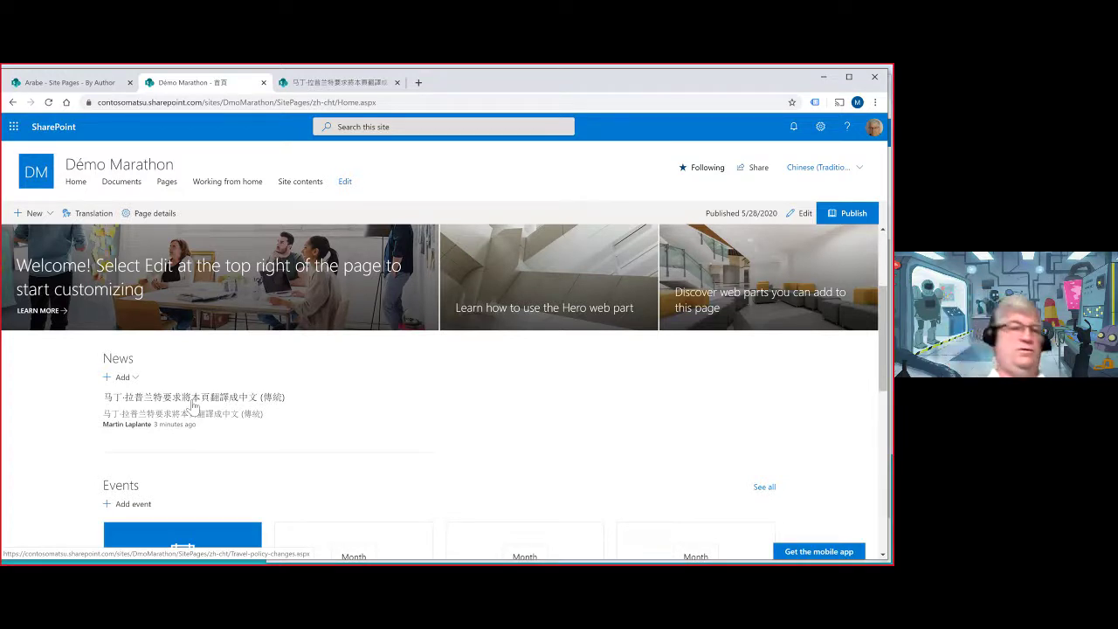
{"action": "scroll", "coordinate": [339, 434], "scroll_direction": "down", "scroll_amount": 5}
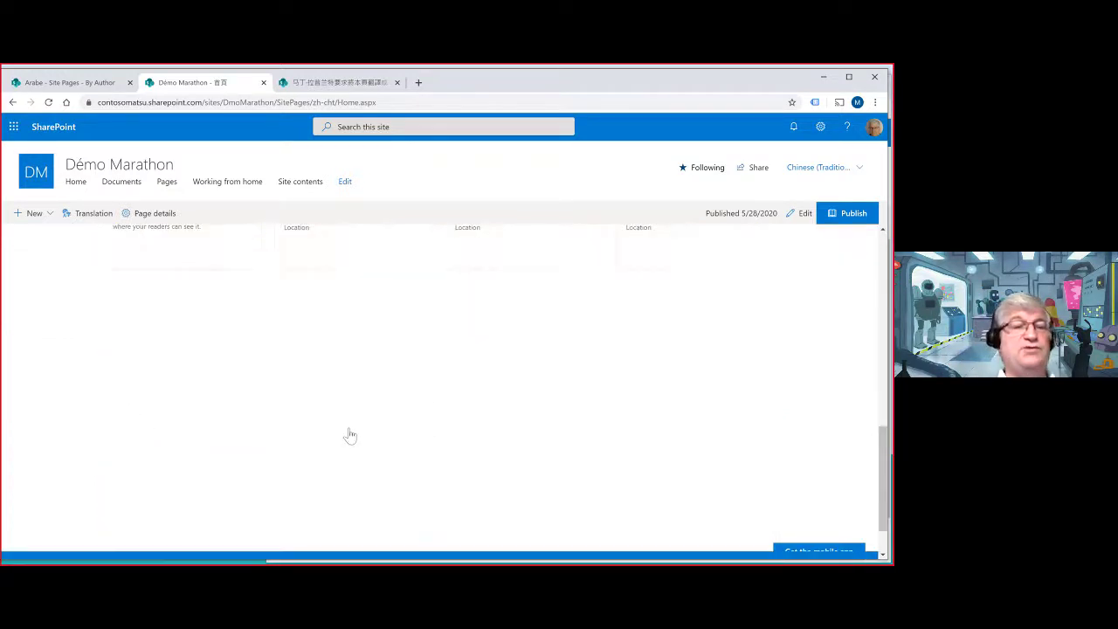
{"action": "scroll", "coordinate": [350, 434], "scroll_direction": "up", "scroll_amount": 8}
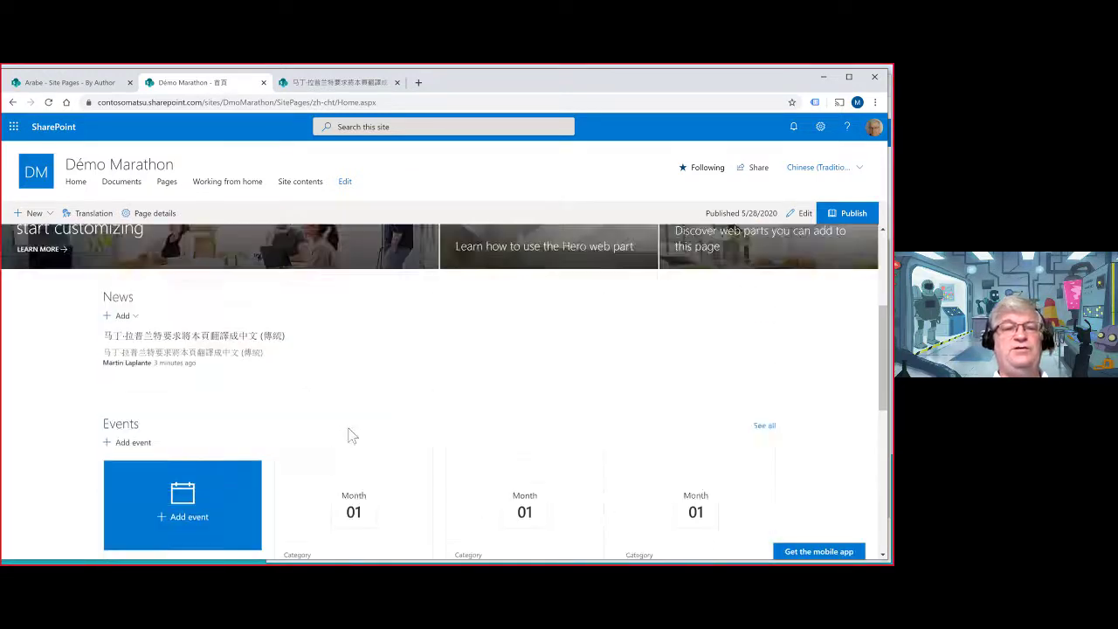
{"action": "scroll", "coordinate": [349, 437], "scroll_direction": "up", "scroll_amount": 1}
{"action": "scroll", "coordinate": [427, 415], "scroll_direction": "down", "scroll_amount": 3}
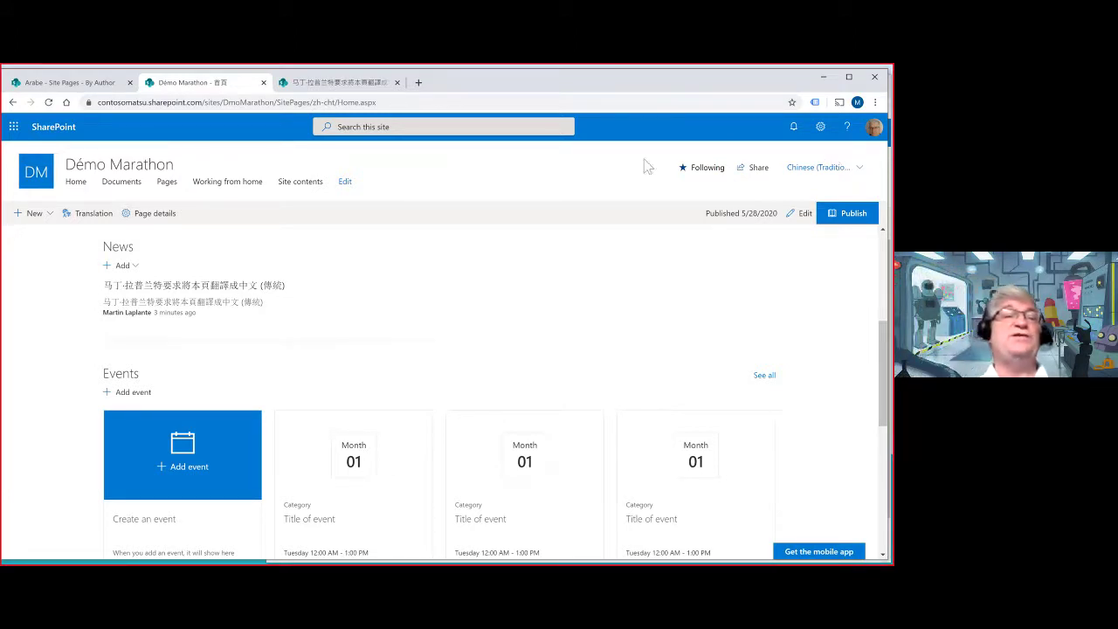
Switch the home page back to English, open the zh-cht folder in Site Pages and inspect Travel-policy-changes.aspx
{"action": "left_click", "coordinate": [859, 167]}
{"action": "left_click", "coordinate": [783, 220]}
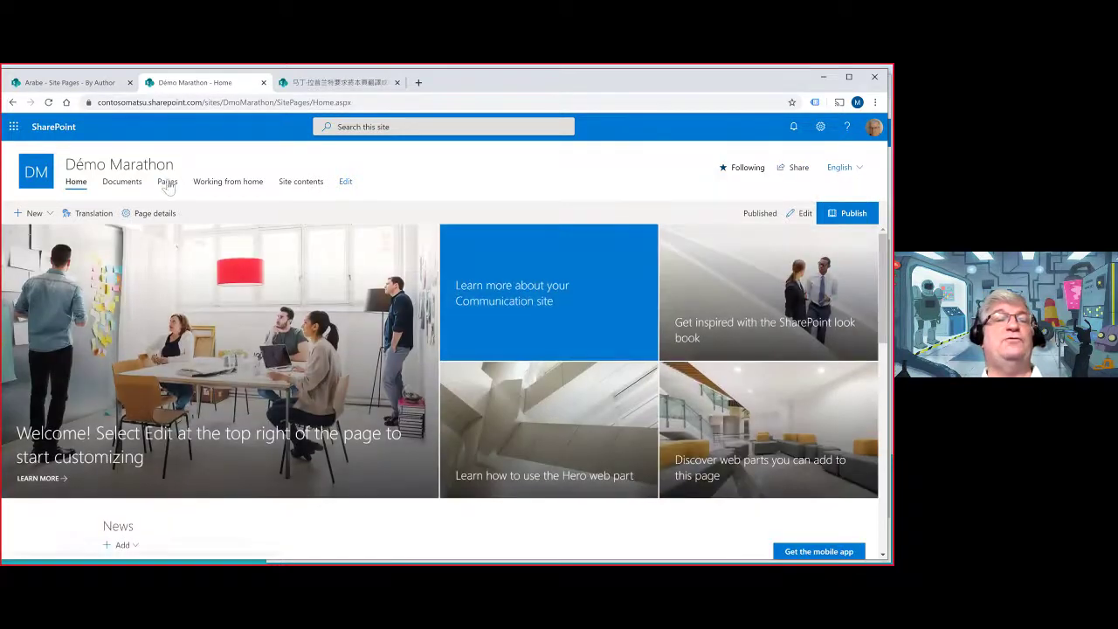
{"action": "left_click", "coordinate": [168, 182]}
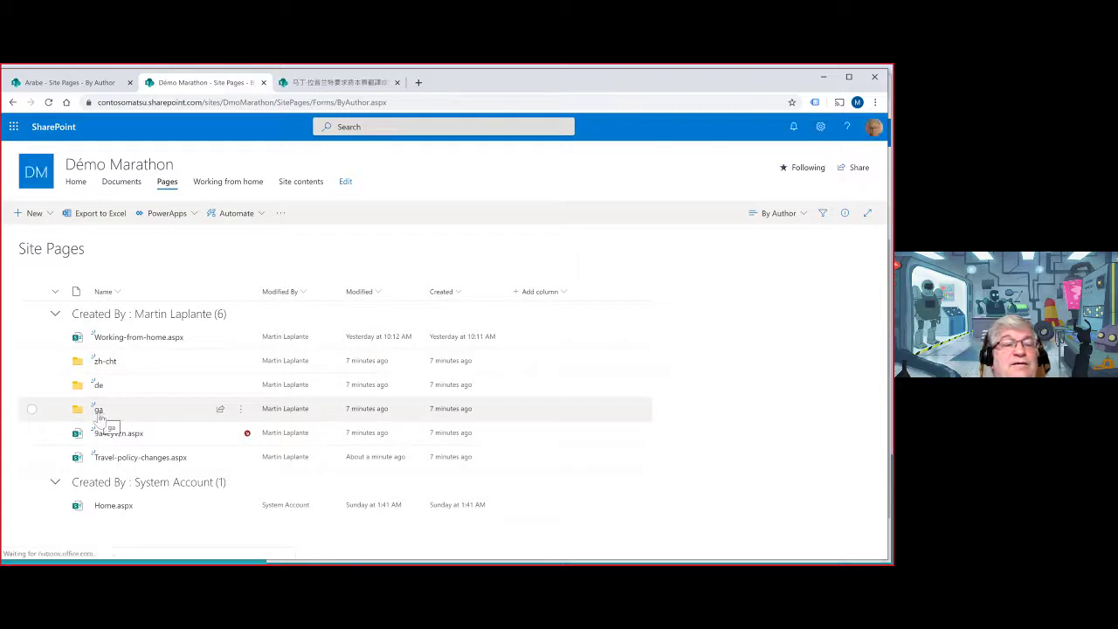
{"action": "left_click", "coordinate": [105, 365]}
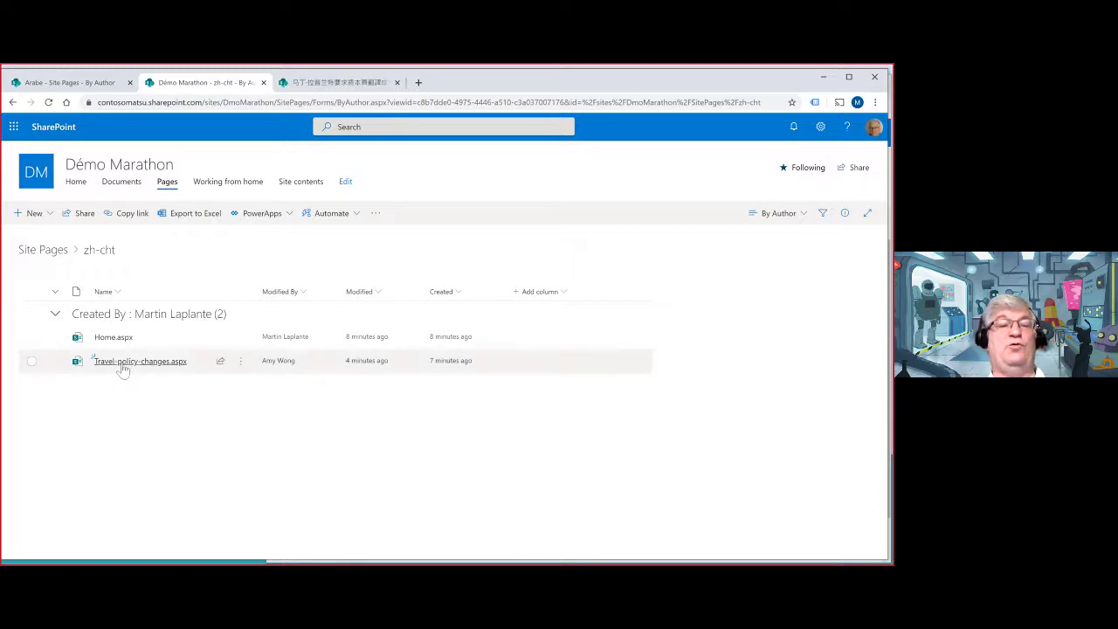
{"action": "mouse_move", "coordinate": [123, 370]}
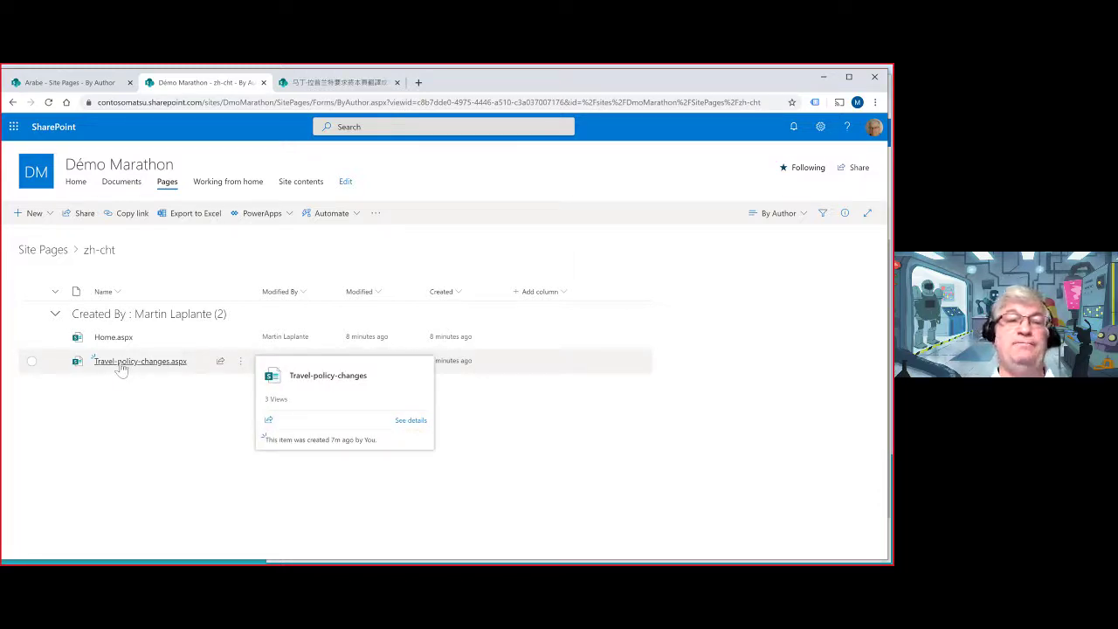
Open Travel-policy-changes.aspx from the zh-cht folder, and in Edge's language settings move Chinese (Traditional) to the top of the preferred languages
{"action": "left_click", "coordinate": [122, 368]}
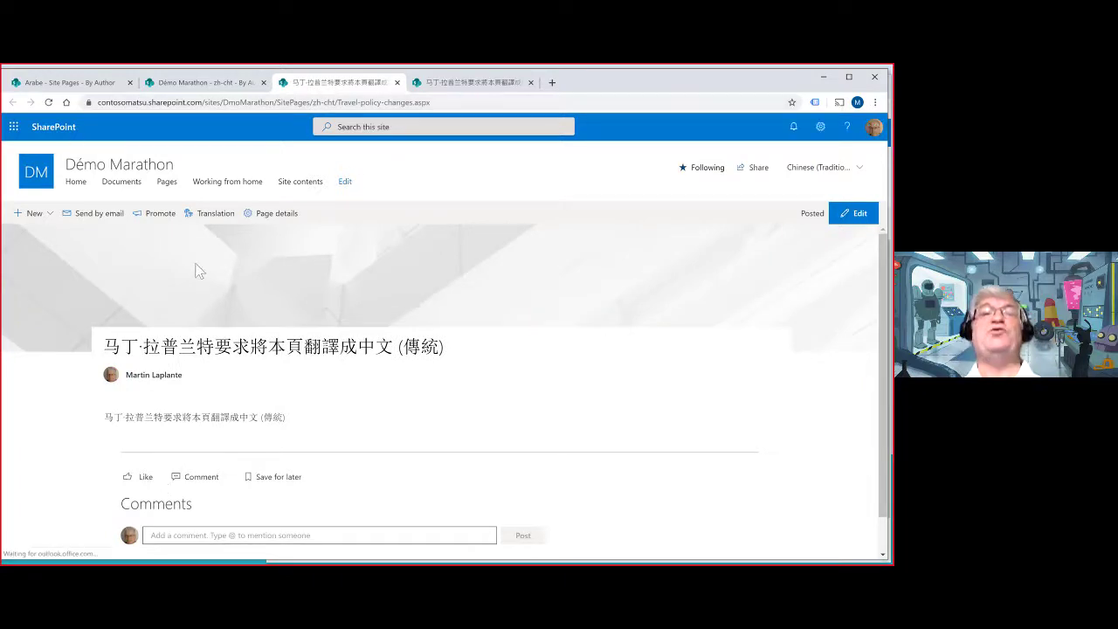
{"action": "key", "text": "alt+Tab"}
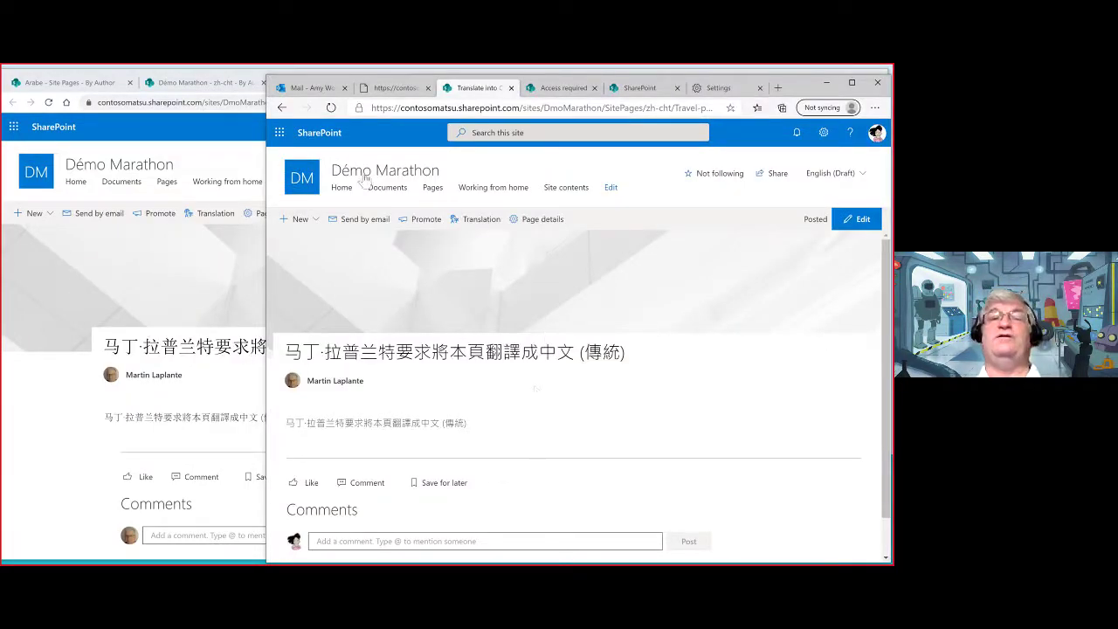
{"action": "left_click", "coordinate": [719, 90]}
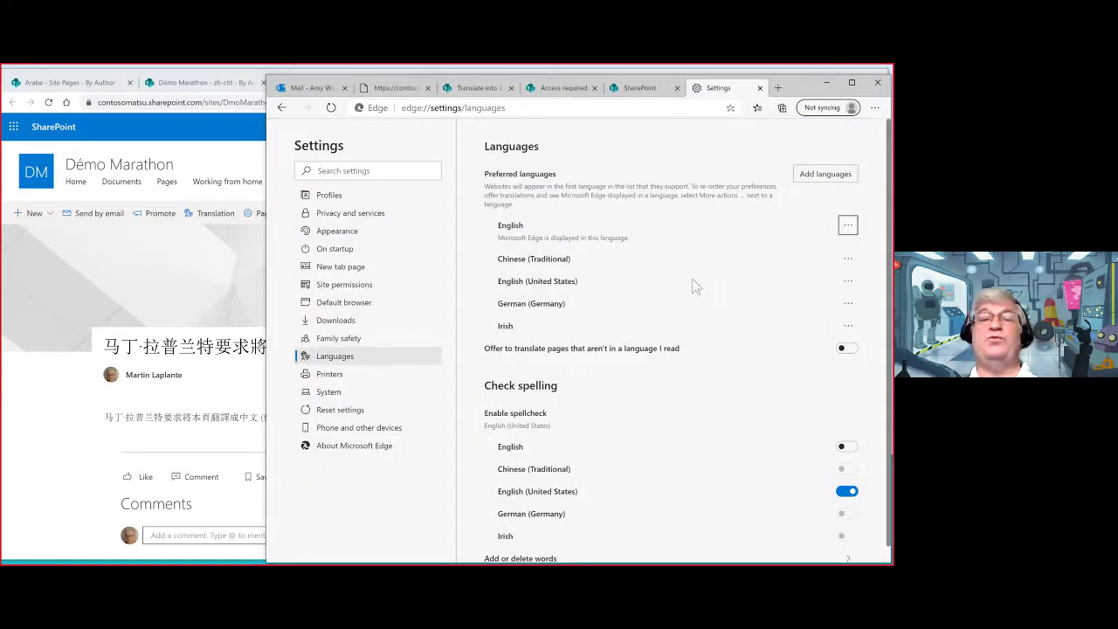
{"action": "left_click", "coordinate": [848, 259]}
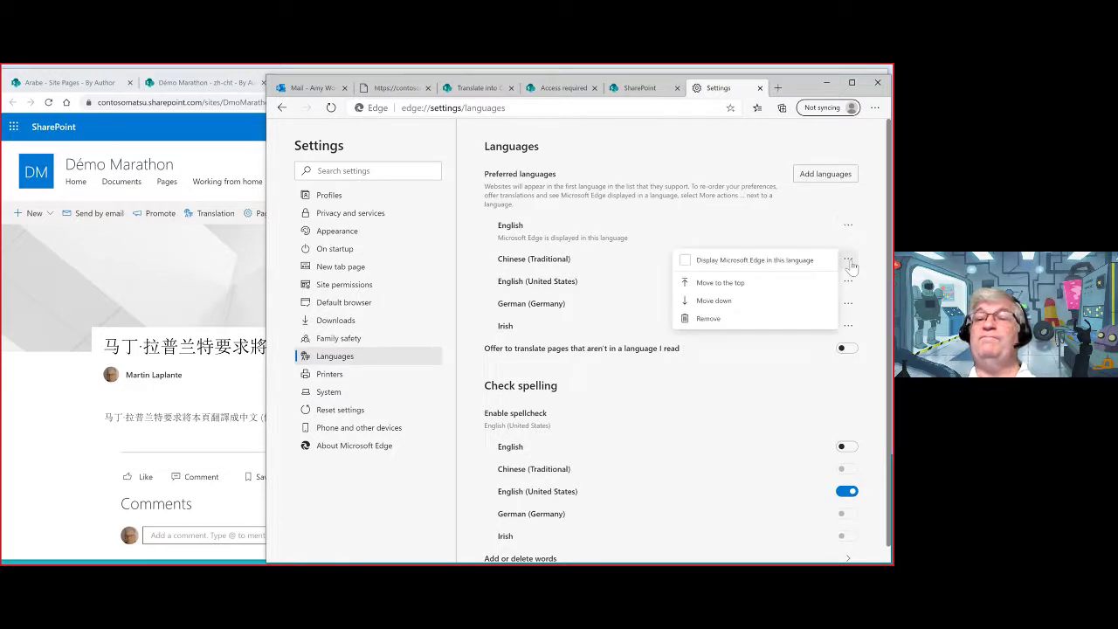
{"action": "left_click", "coordinate": [785, 282]}
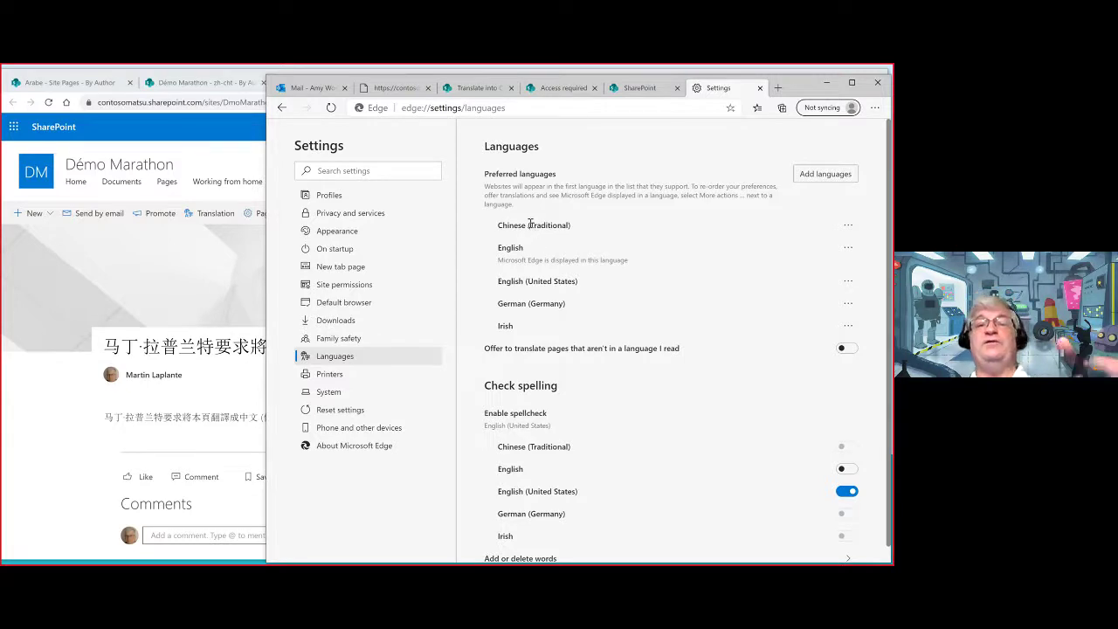
Return to the translated travel policy news page in Edge and reload it to apply the new preferred language
{"action": "left_click", "coordinate": [397, 88]}
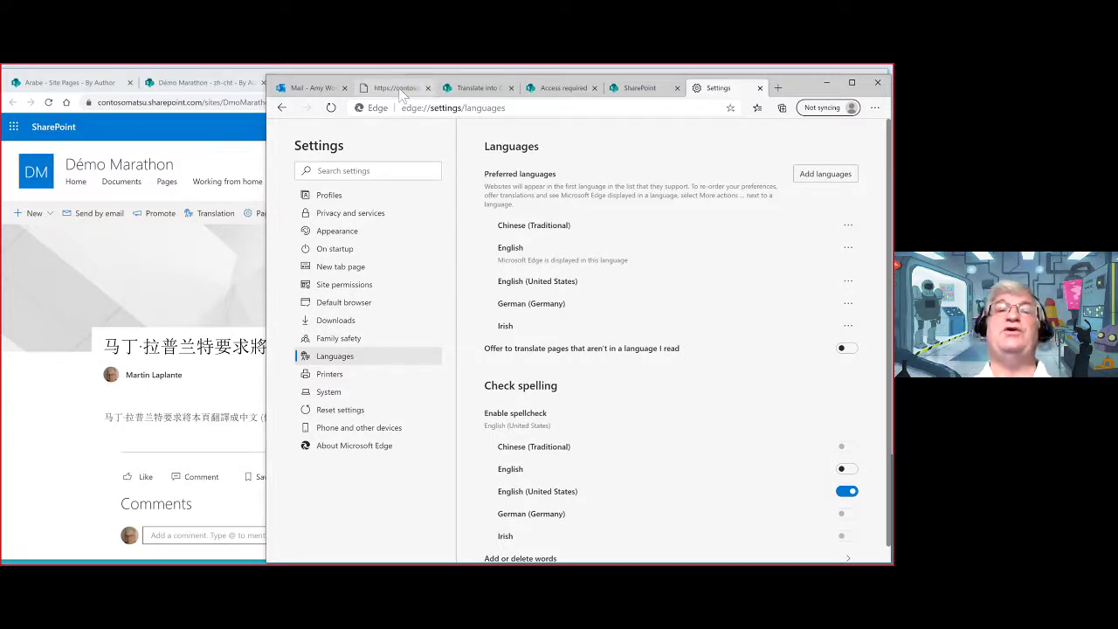
{"action": "left_click", "coordinate": [474, 88]}
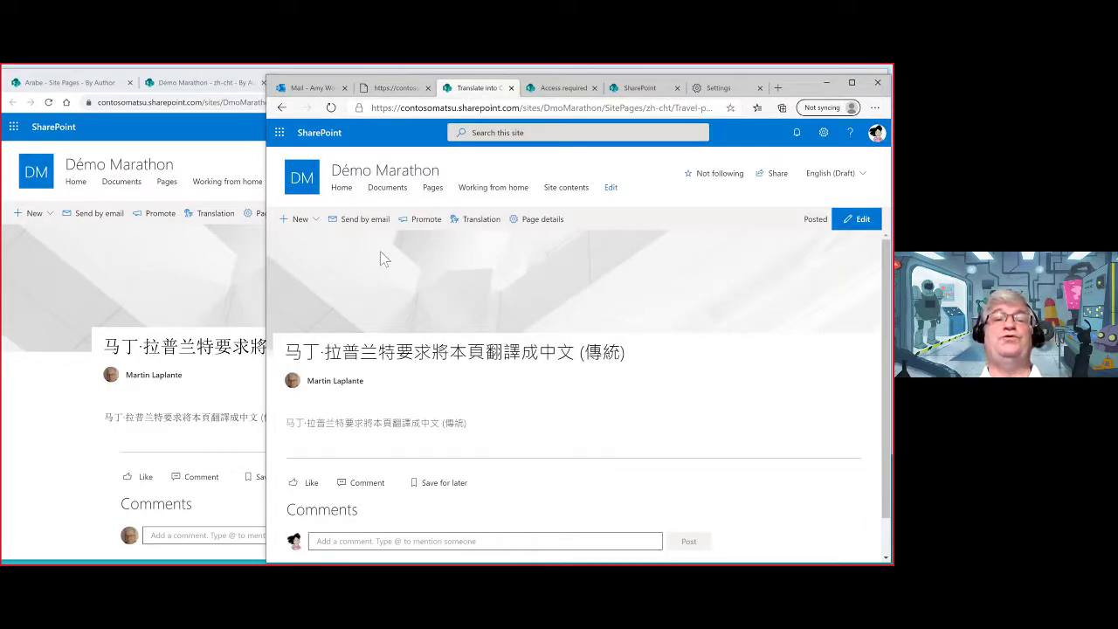
{"action": "left_click", "coordinate": [331, 107]}
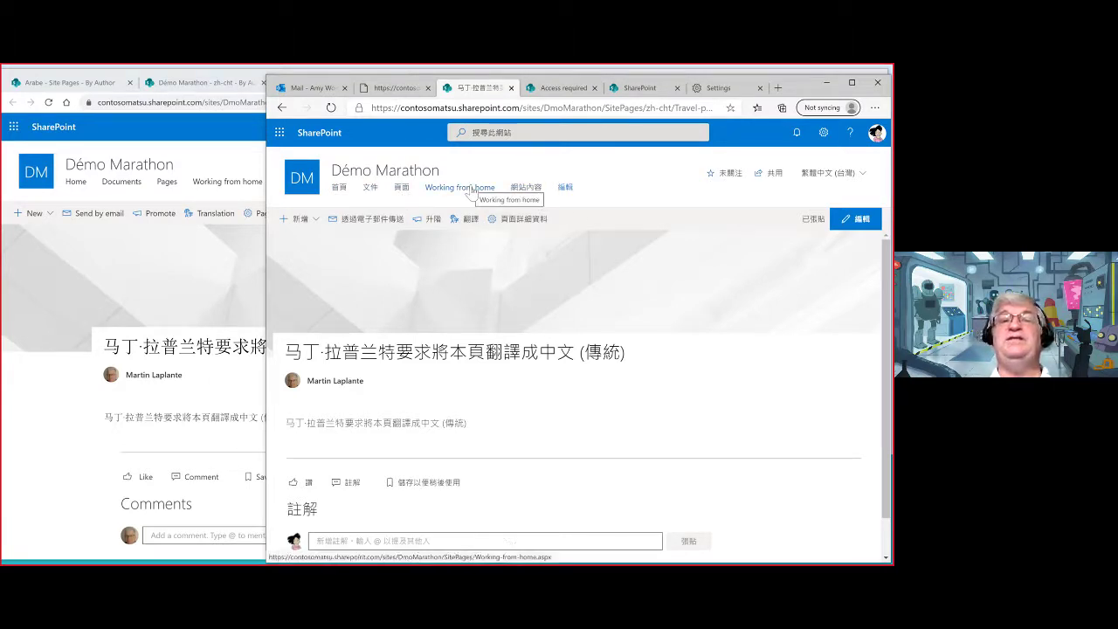
Edit the site navigation and make the "Working from home" link a sublink of 頁面 (Pages)
{"action": "left_click", "coordinate": [565, 187]}
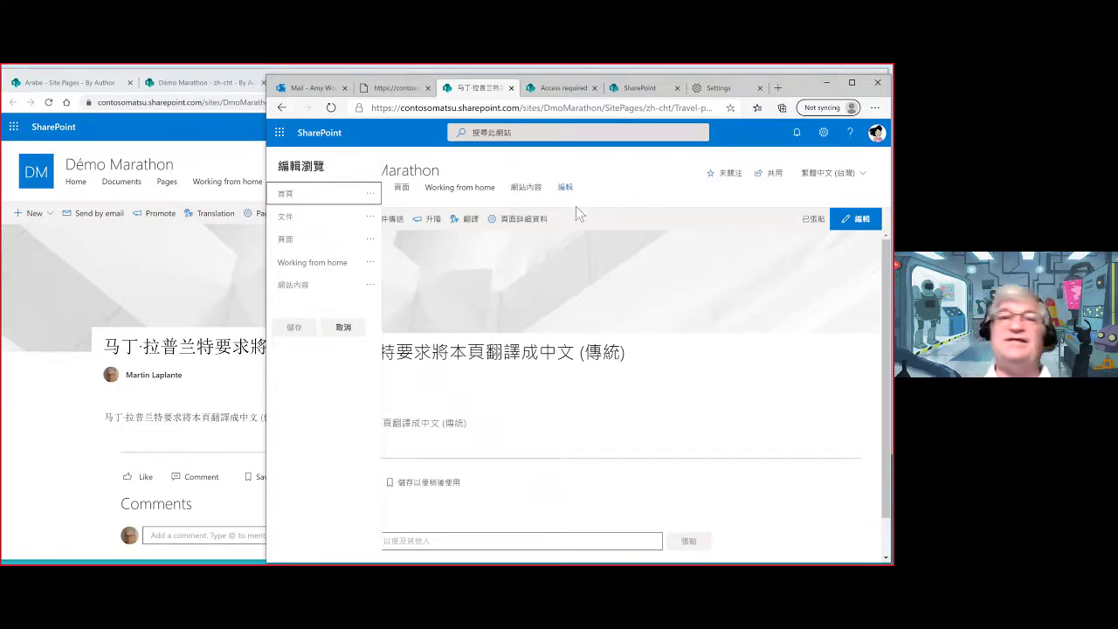
{"action": "left_click", "coordinate": [371, 262]}
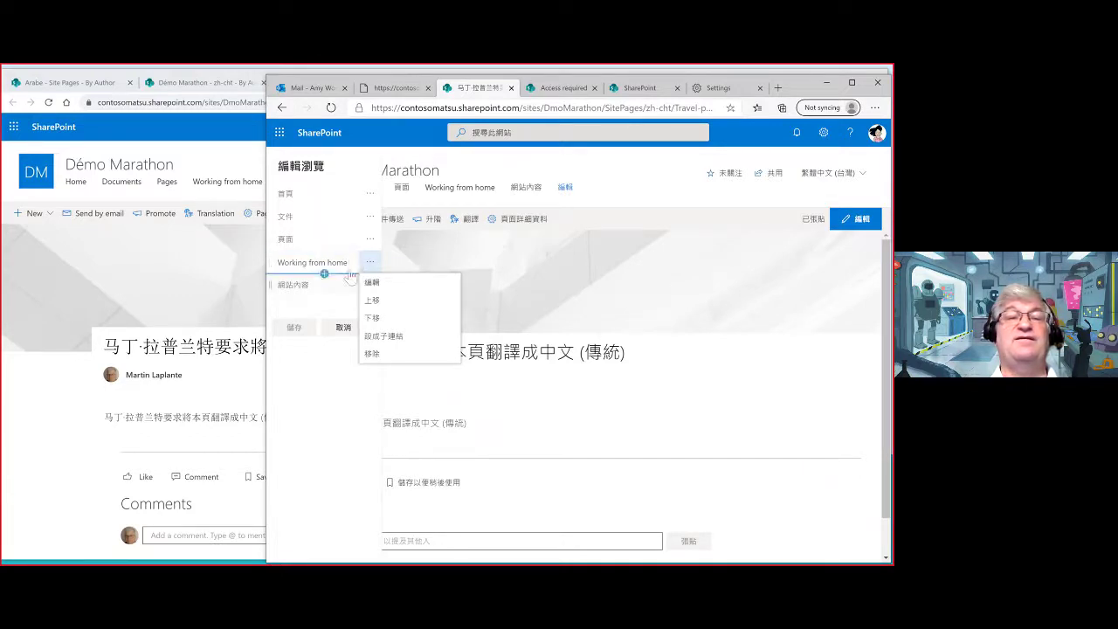
{"action": "left_click", "coordinate": [370, 263]}
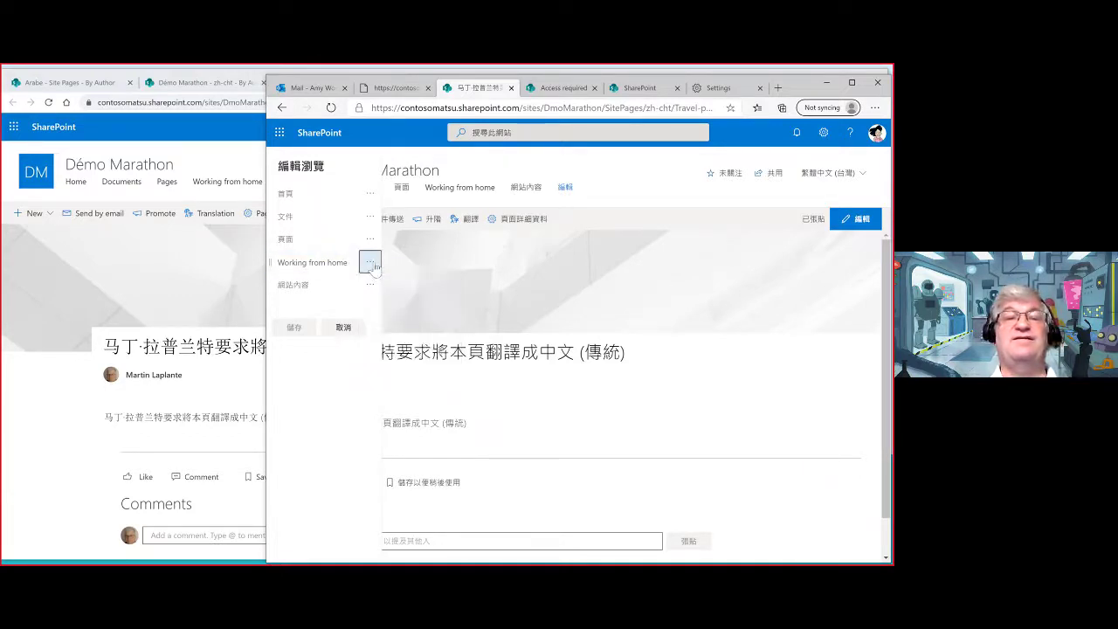
{"action": "left_click", "coordinate": [370, 263]}
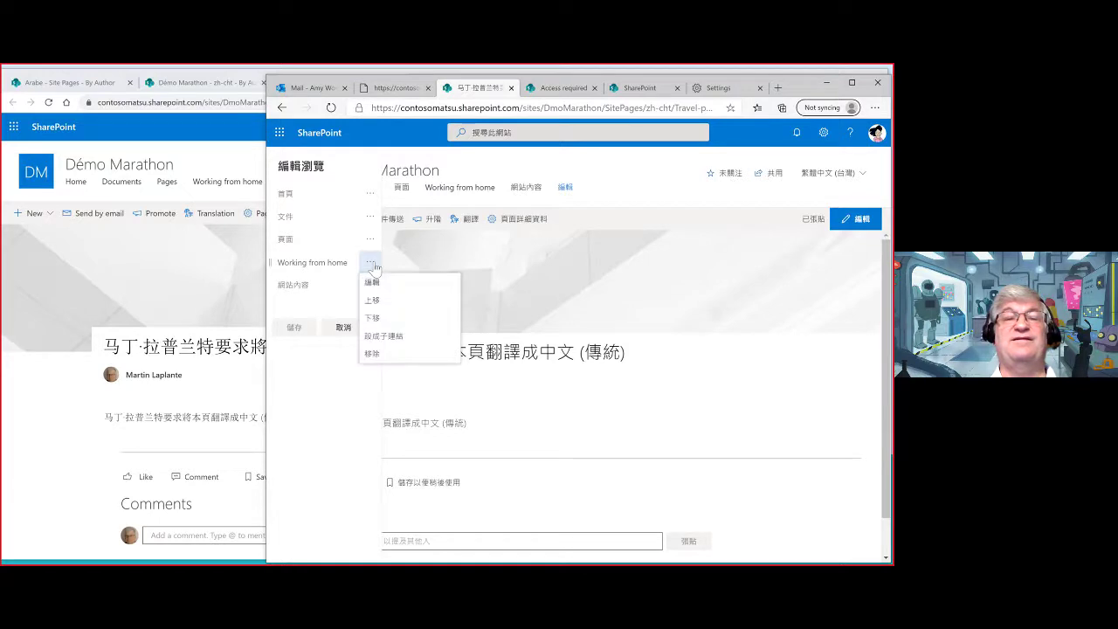
{"action": "left_click", "coordinate": [381, 337]}
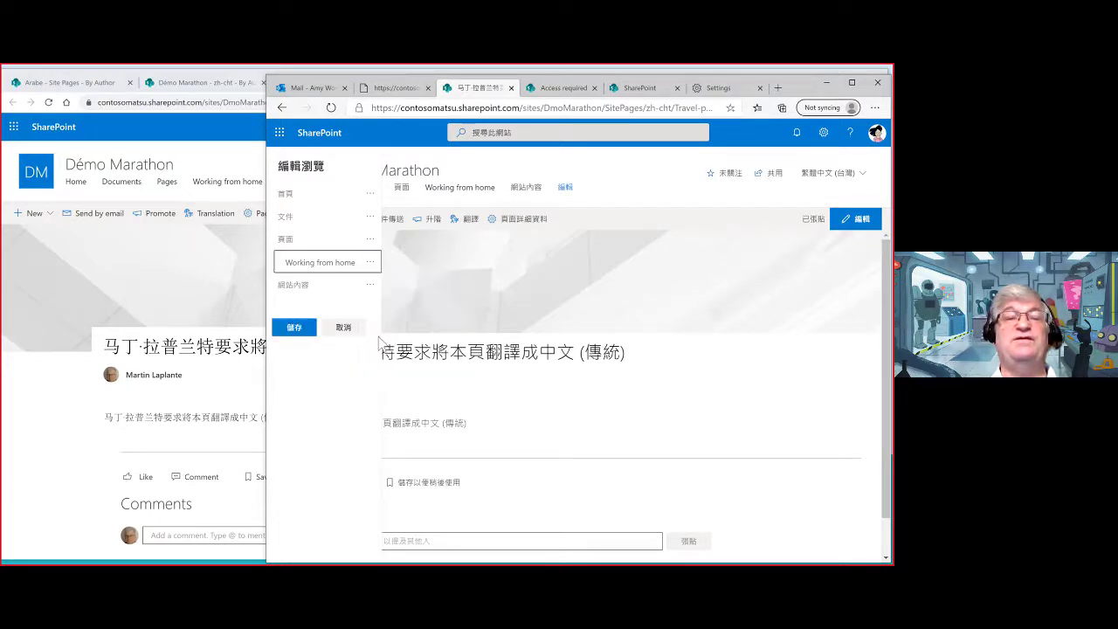
Set the "Working from home" sublink's display name to the Chinese page title without its ending "本頁翻譯成中文 (傳統)", and save the navigation
{"action": "left_click", "coordinate": [370, 263]}
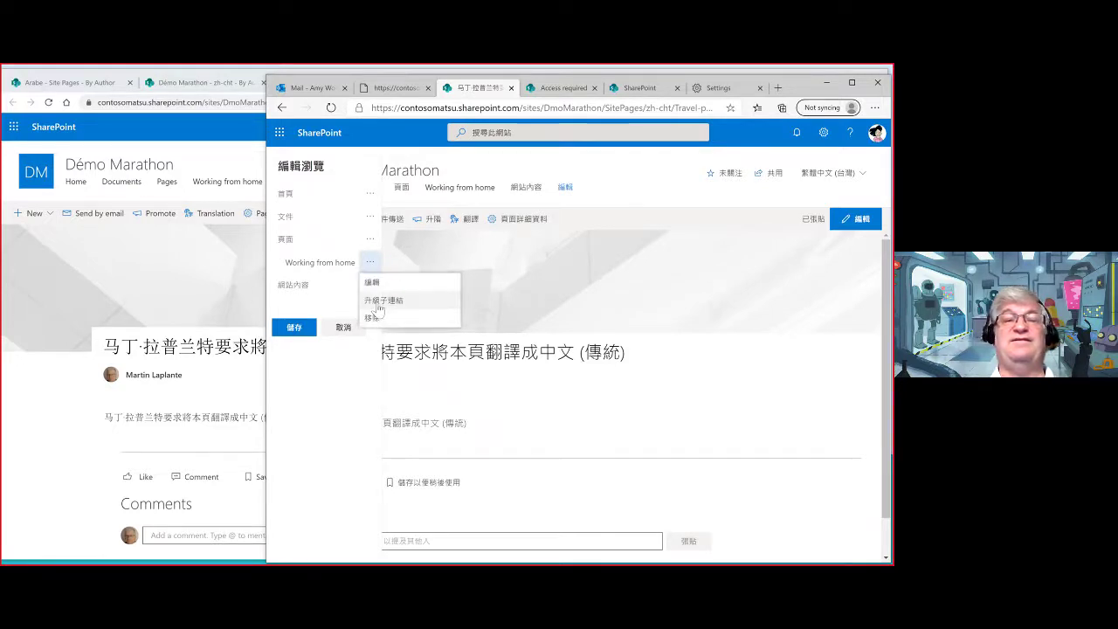
{"action": "left_click", "coordinate": [373, 283]}
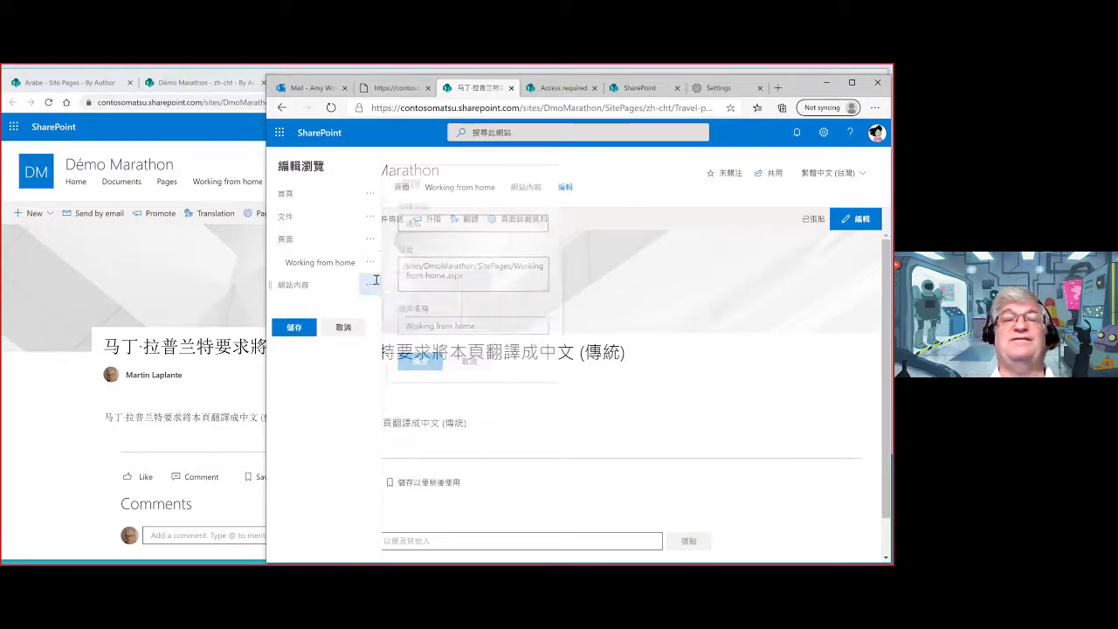
{"action": "left_click_drag", "start_coordinate": [480, 325], "coordinate": [384, 326]}
{"action": "left_click", "coordinate": [374, 323]}
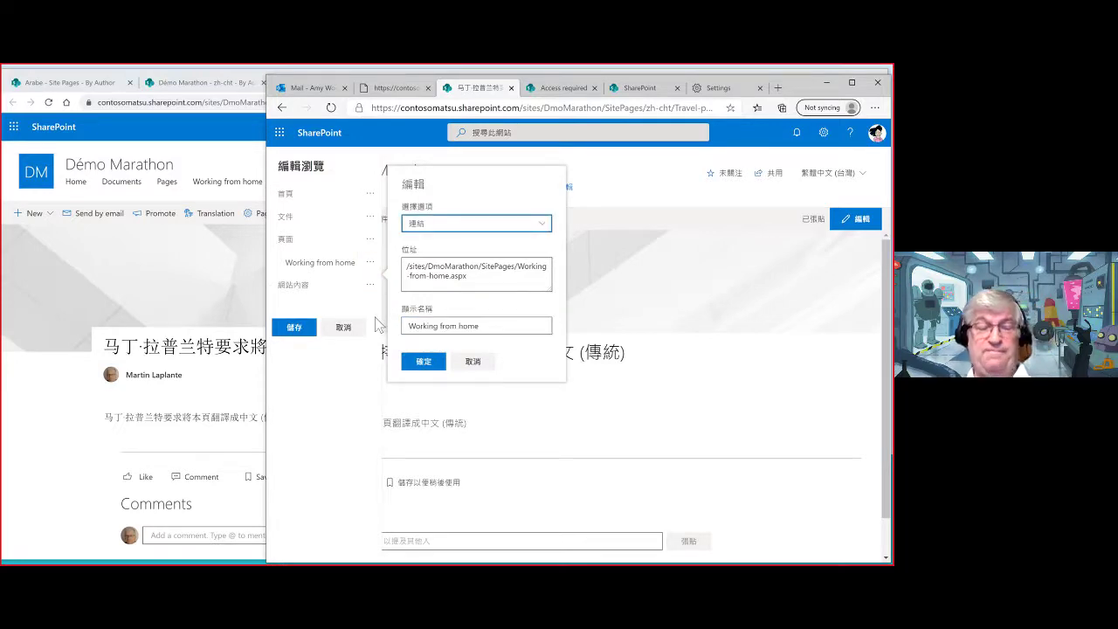
{"action": "triple_click", "coordinate": [492, 327]}
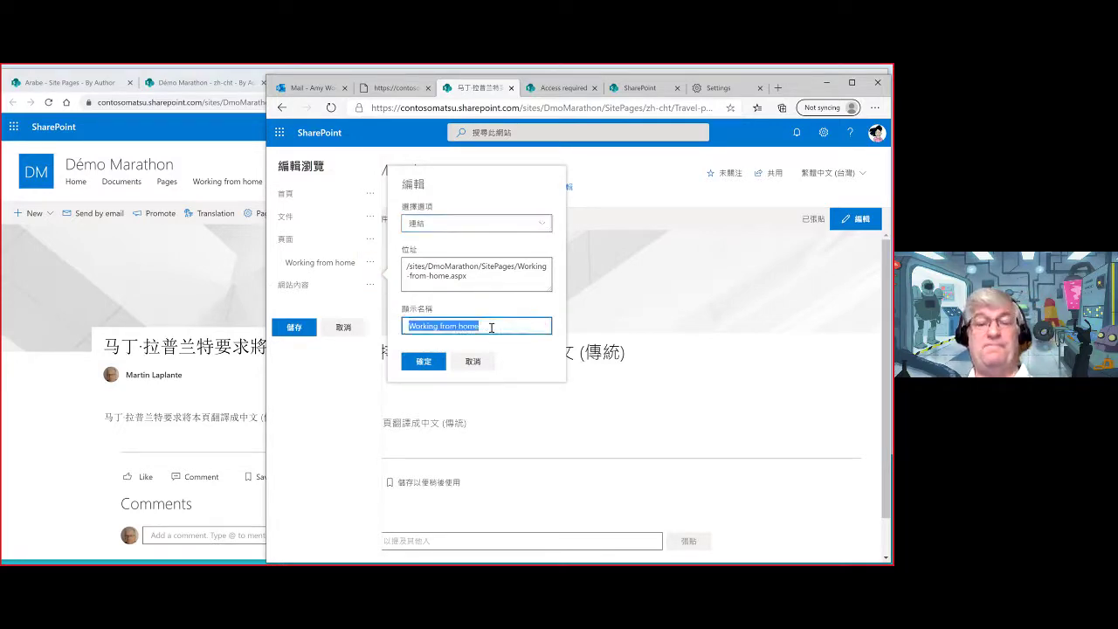
{"action": "type", "text": "马丁·拉普兰特要求將本頁翻譯成中文 (傳統)"}
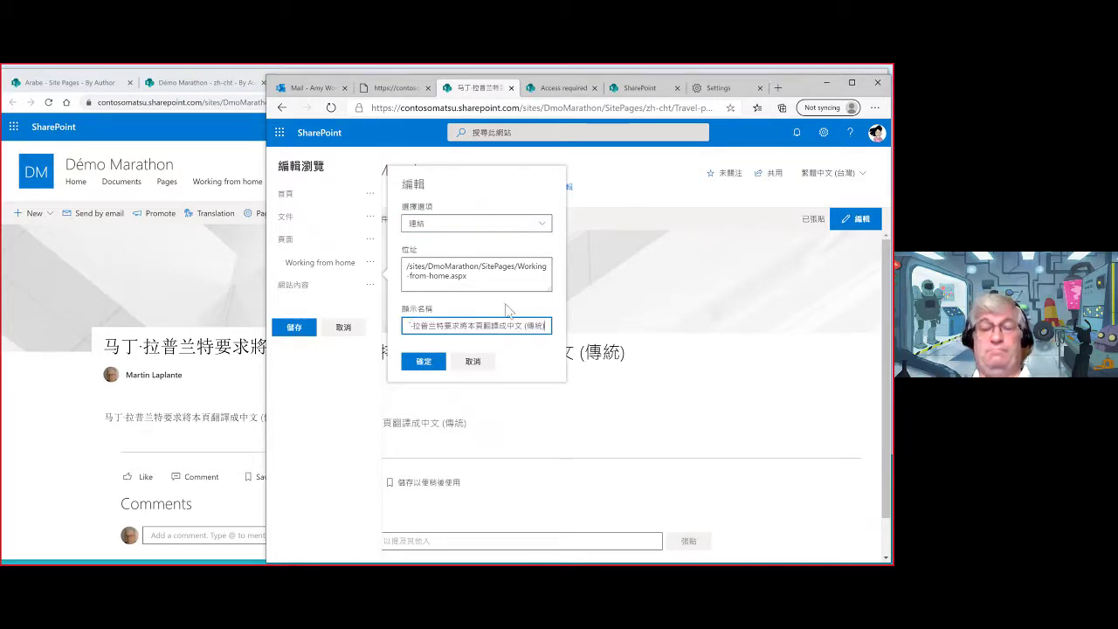
{"action": "key", "text": "shift+Left"}
{"action": "key", "text": "shift+Left"}
{"action": "key", "text": "shift+Left"}
{"action": "key", "text": "shift+Left"}
{"action": "key", "text": "shift+Left"}
{"action": "key", "text": "shift+Left"}
{"action": "key", "text": "shift+Left"}
{"action": "key", "text": "shift+Left"}
{"action": "key", "text": "shift+Left"}
{"action": "key", "text": "shift+Left"}
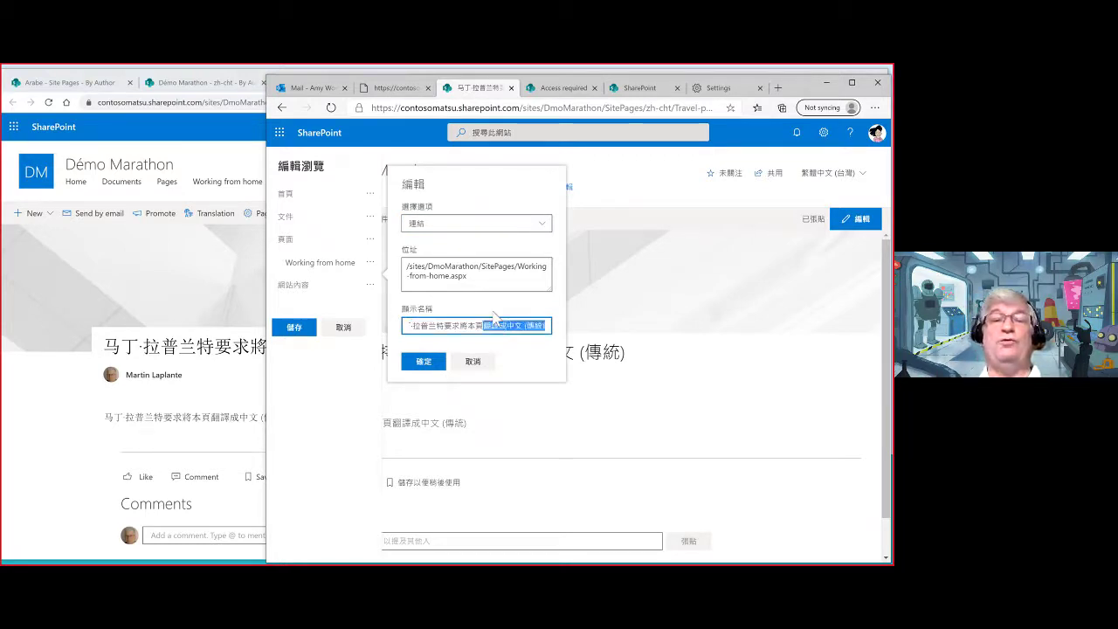
{"action": "key", "text": "shift+Left"}
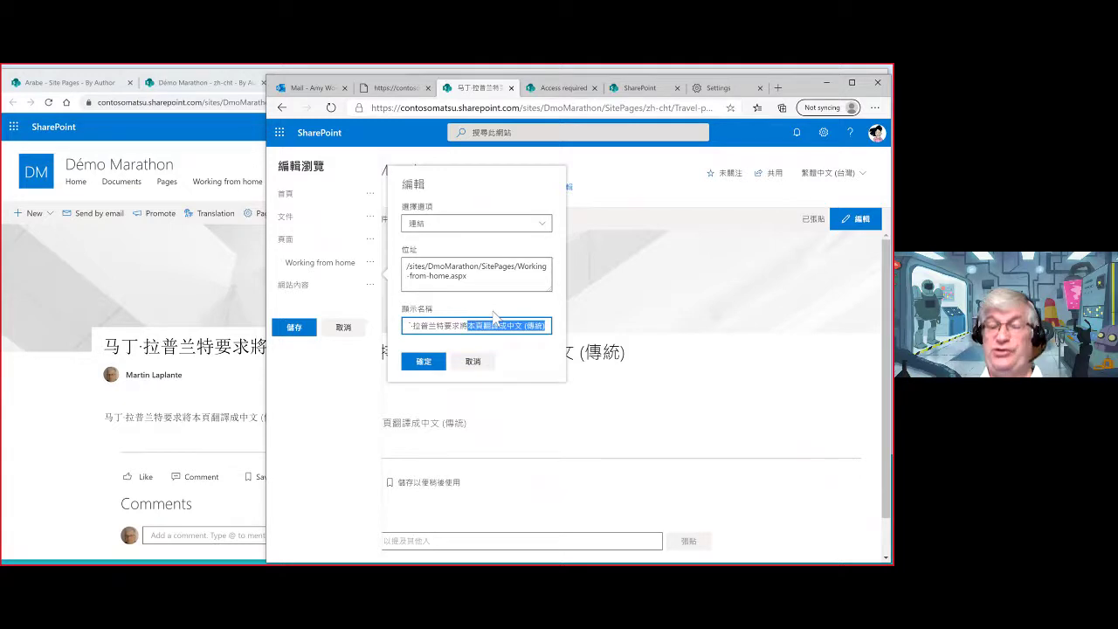
{"action": "key", "text": "BackSpace"}
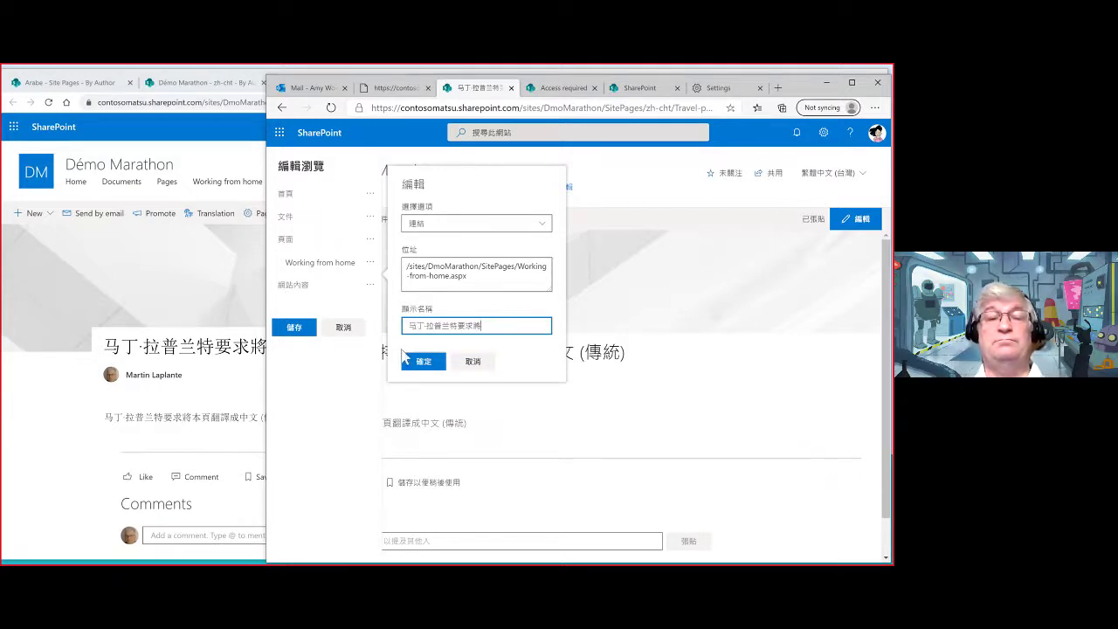
{"action": "left_click", "coordinate": [427, 365]}
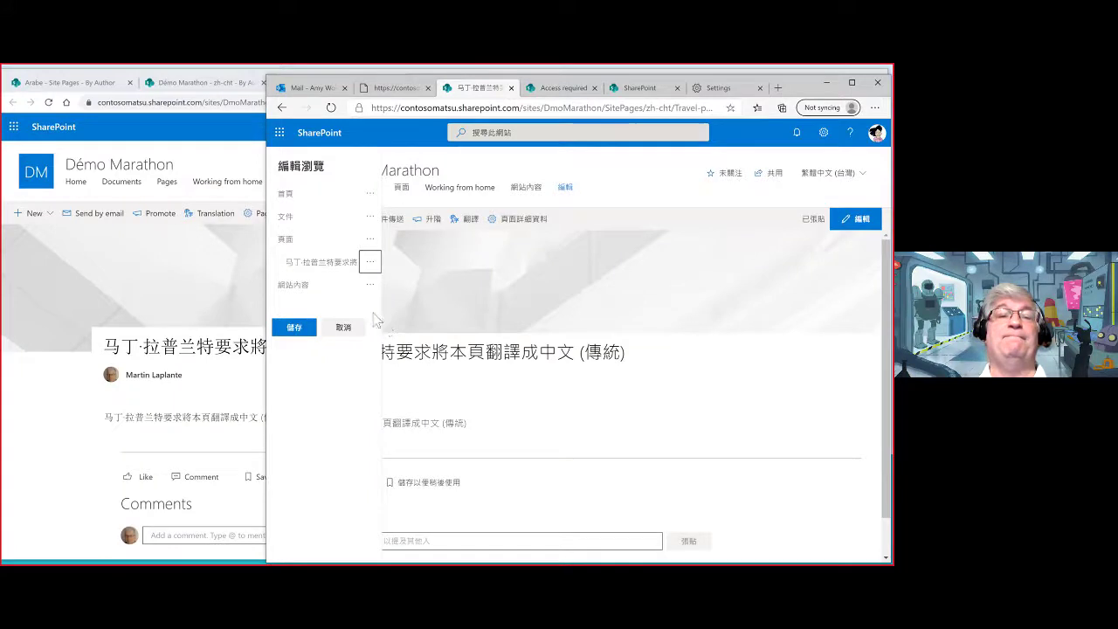
{"action": "left_click", "coordinate": [294, 326]}
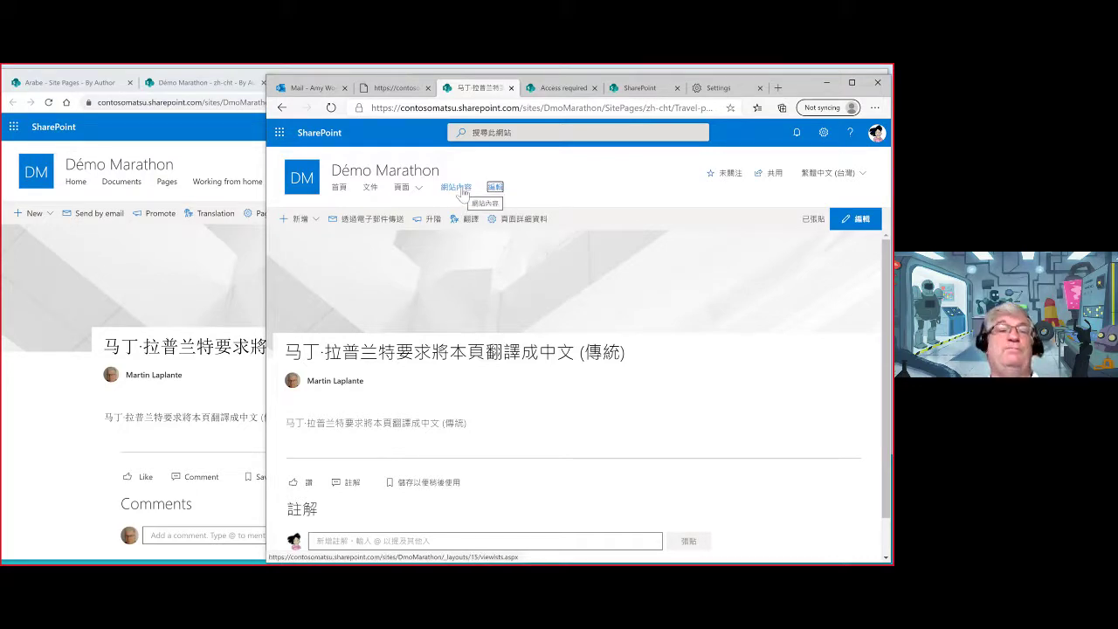
Reload the Chinese news page in Chrome, switch it to English and inspect the sublinks under Pages in the site navigation
{"action": "left_click", "coordinate": [164, 267]}
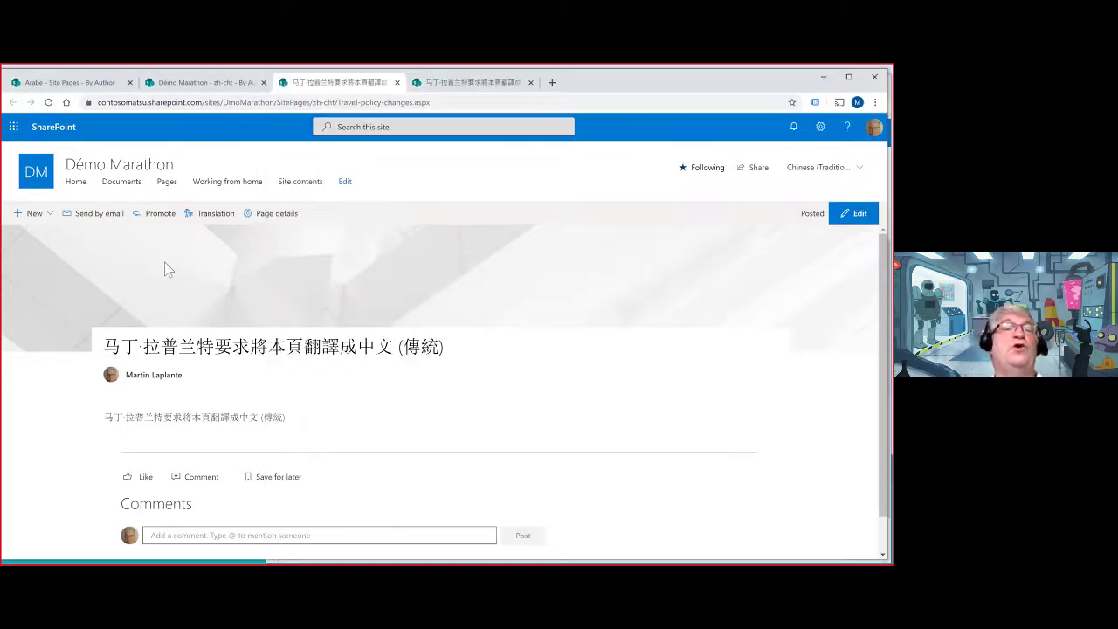
{"action": "left_click", "coordinate": [50, 103]}
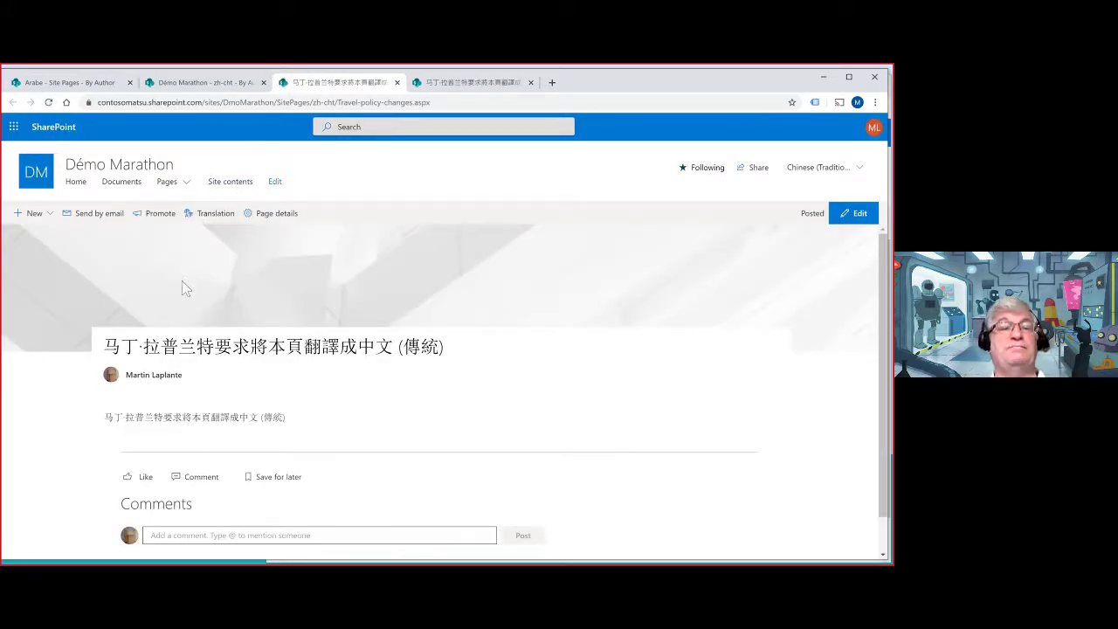
{"action": "left_click", "coordinate": [859, 168]}
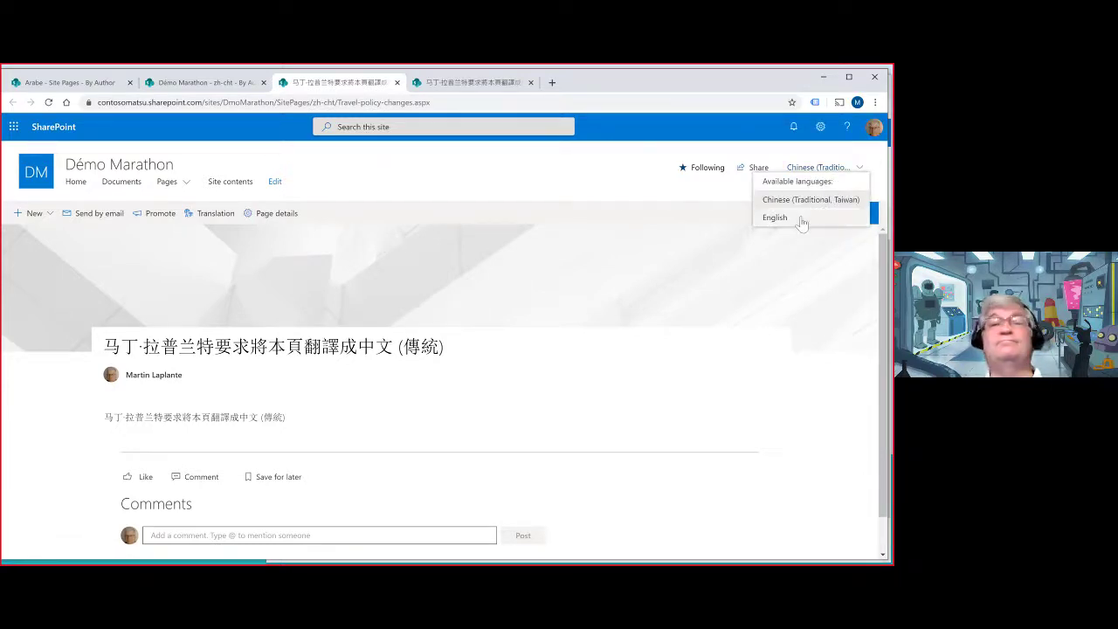
{"action": "left_click", "coordinate": [803, 219]}
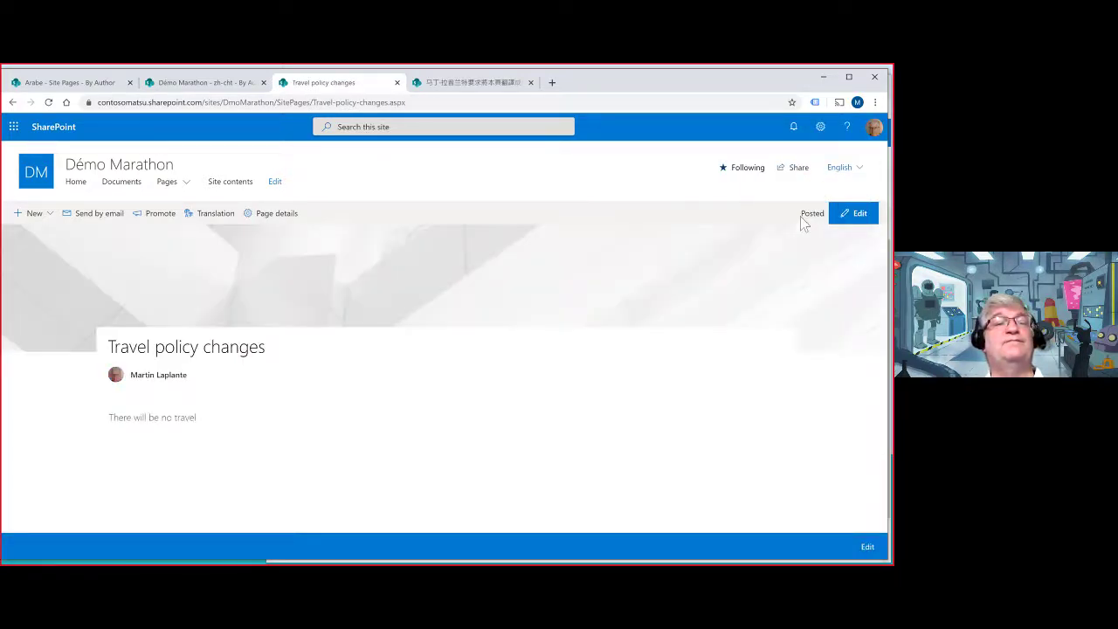
{"action": "left_click", "coordinate": [186, 182]}
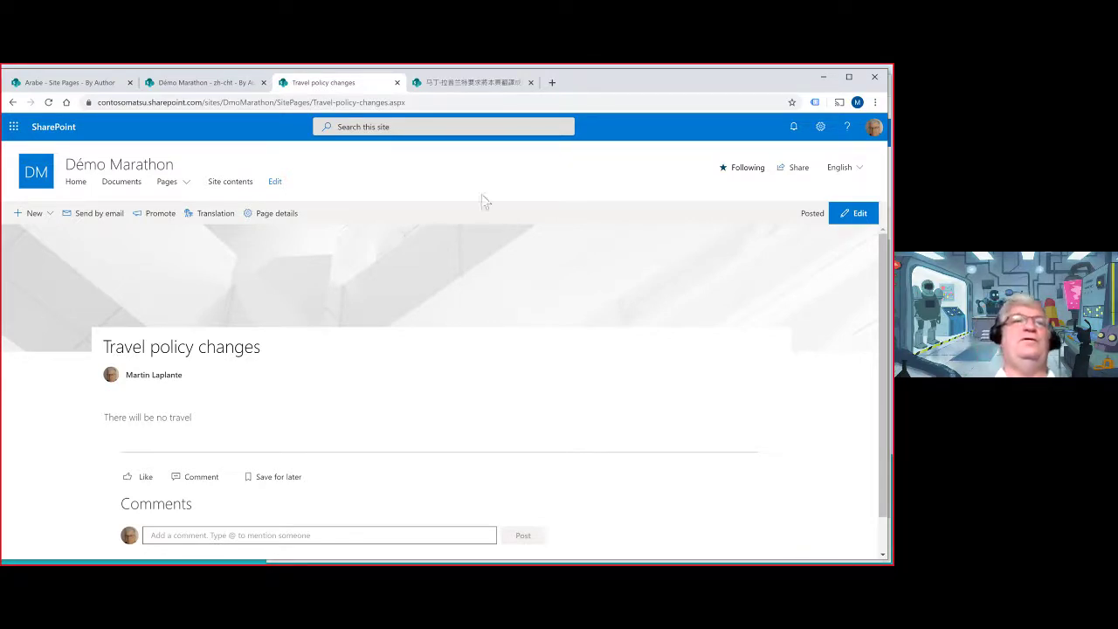
Review the zh-cht folder in Site Pages, and view the site's Chinese home page in Edge
{"action": "left_click", "coordinate": [190, 87]}
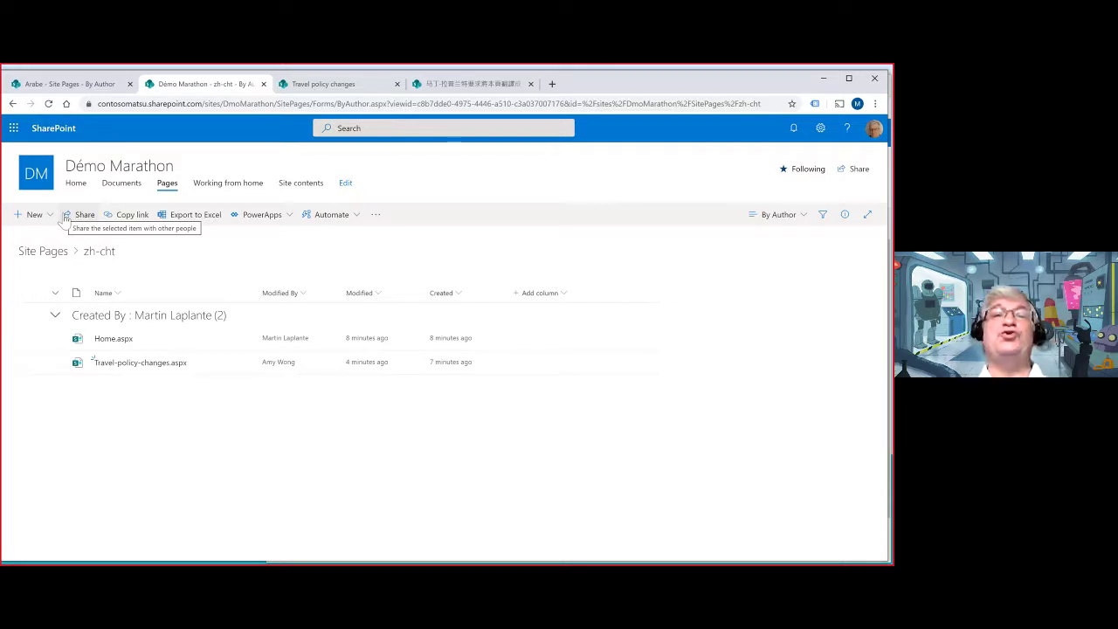
{"action": "key", "text": "alt+Tab"}
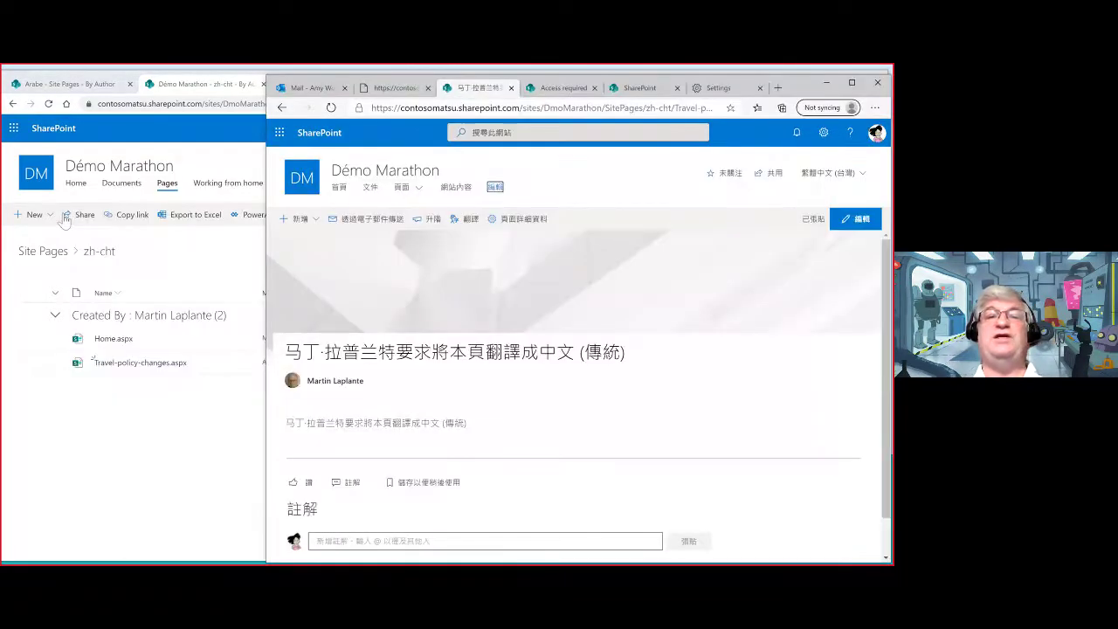
{"action": "left_click", "coordinate": [340, 191]}
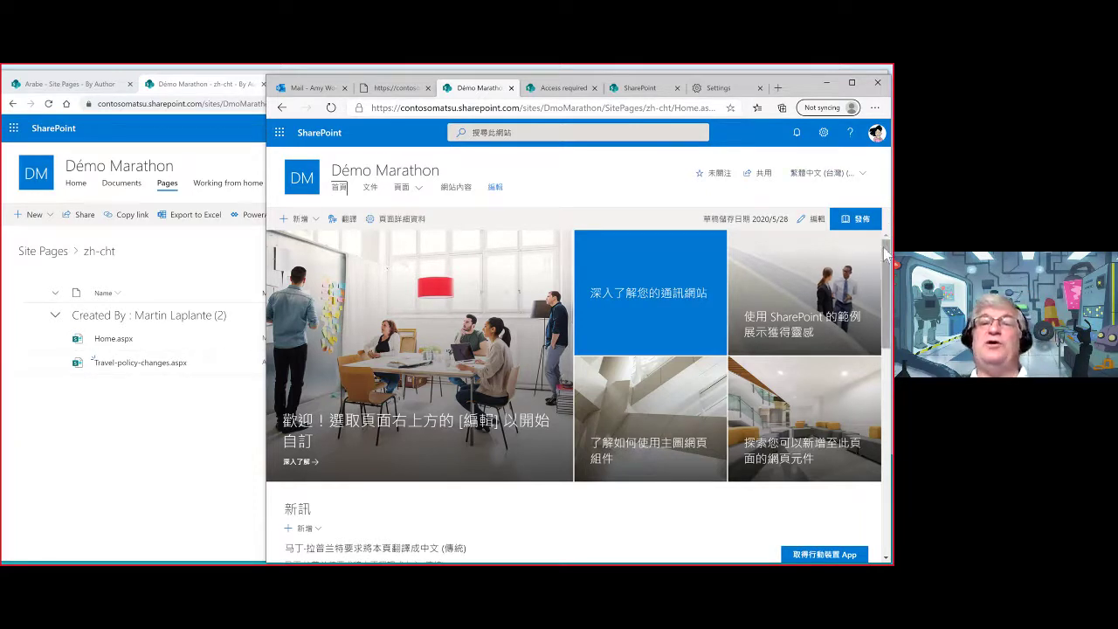
{"action": "left_click", "coordinate": [140, 467]}
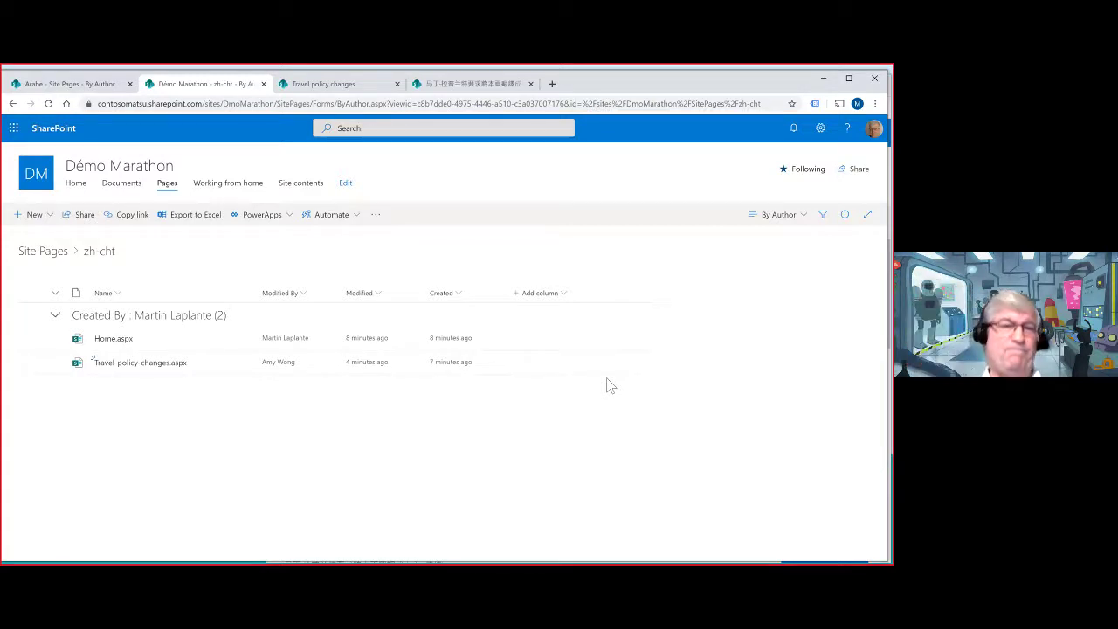
{"action": "key", "text": "alt+Tab"}
{"action": "key", "text": "alt+Tab"}
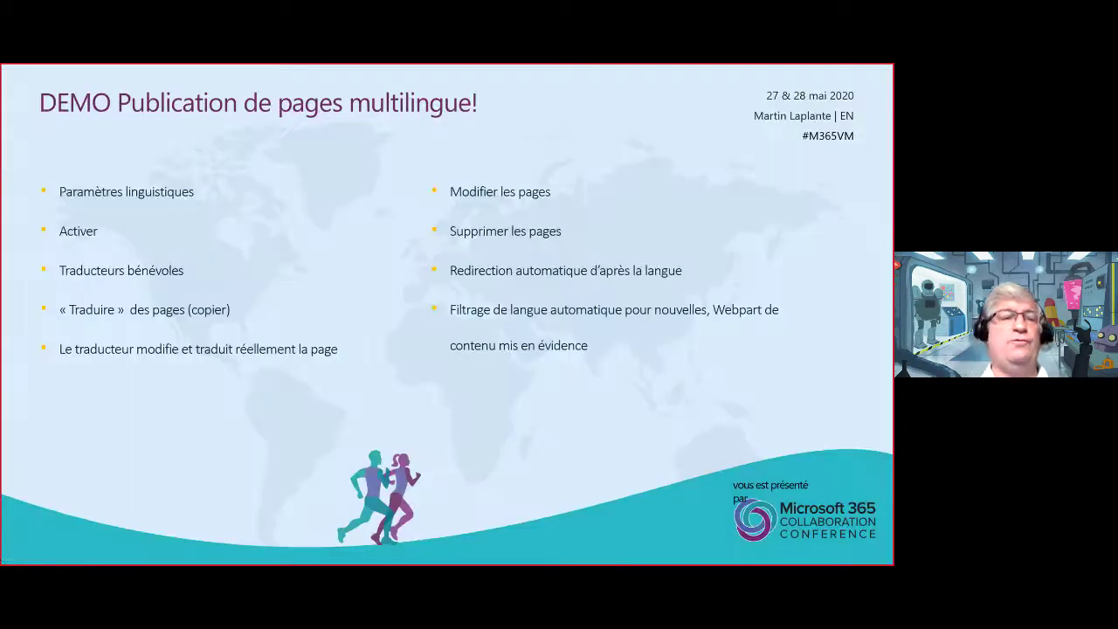
{"action": "left_click", "coordinate": [871, 431]}
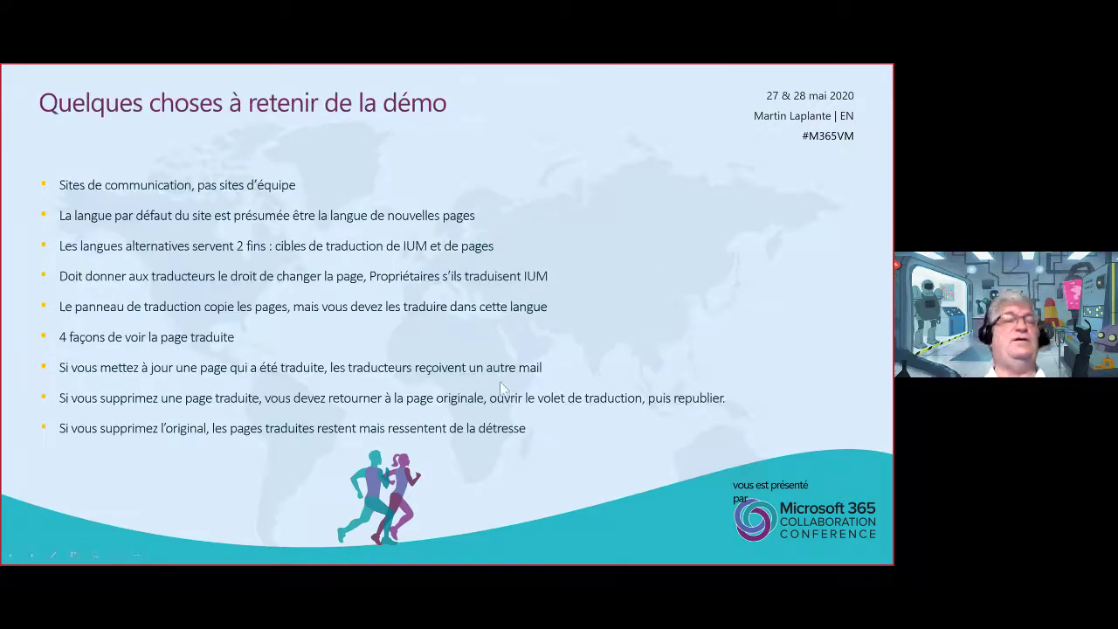